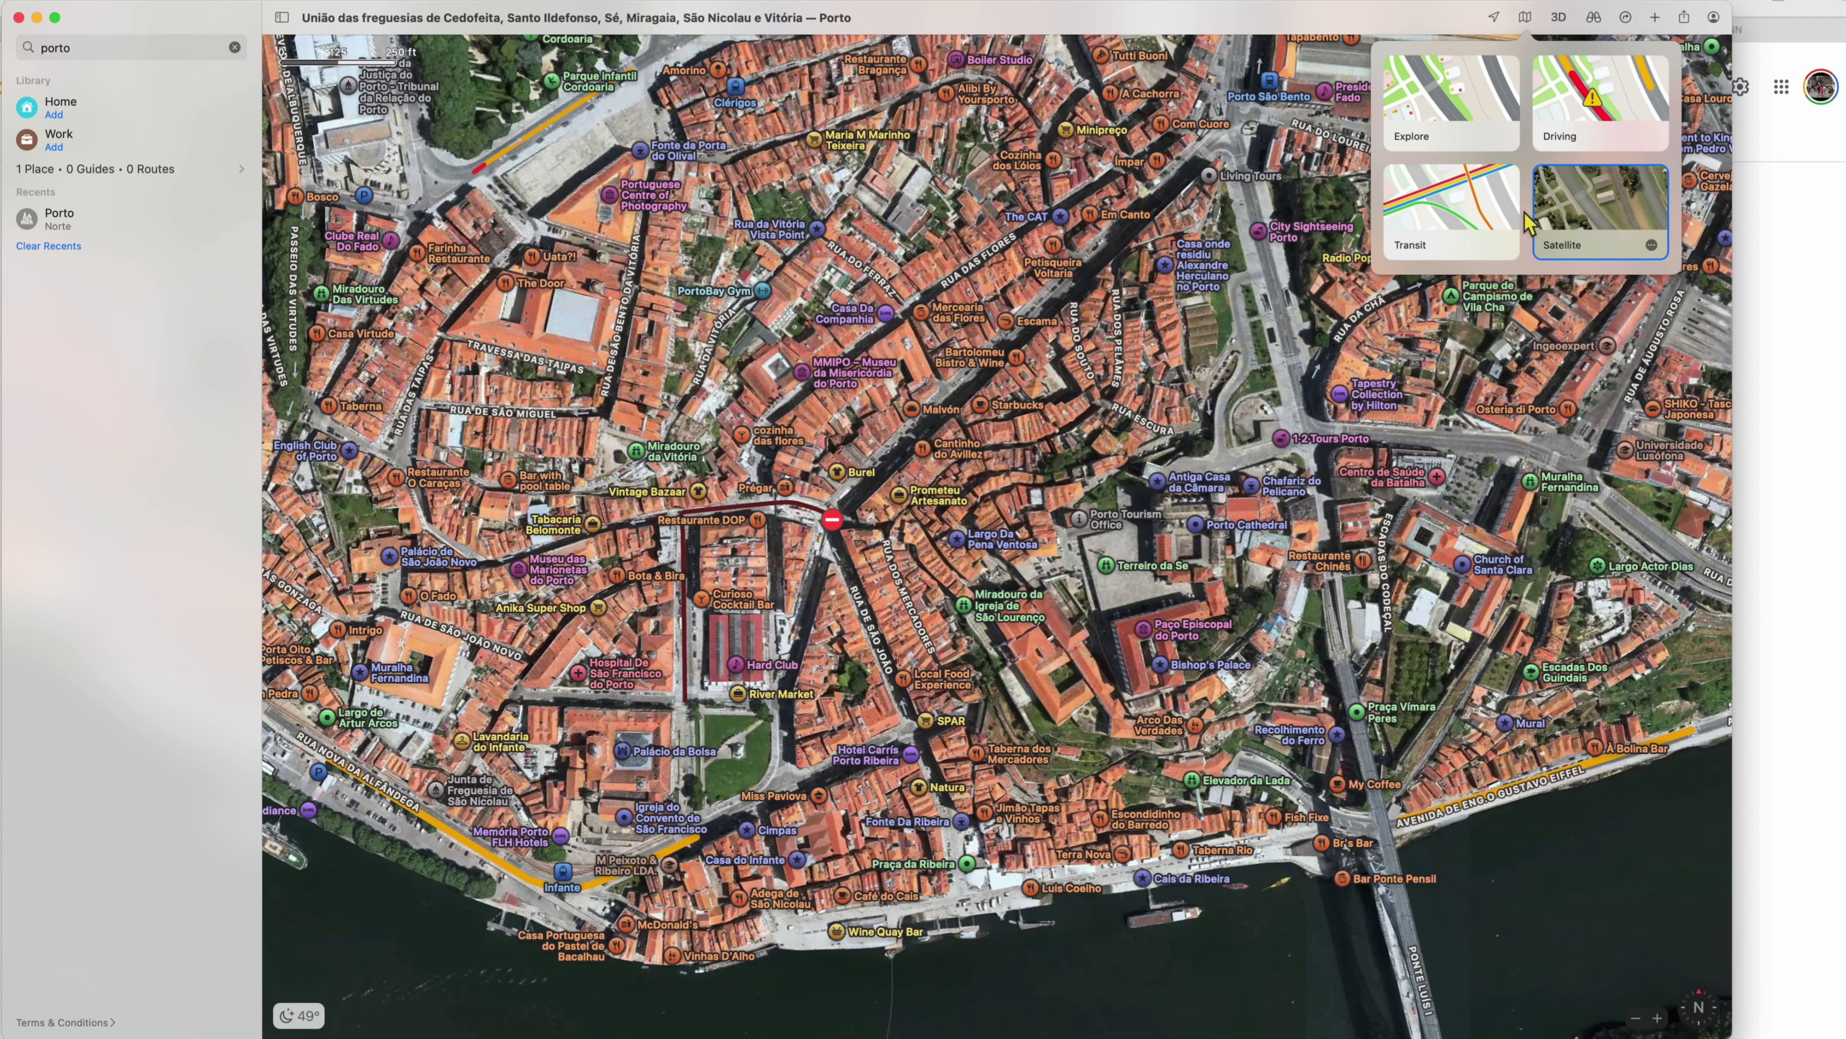
Step: Start a custom route on the Explore-style map from a marked location at Praça da Ribeira 1
click(1436, 125)
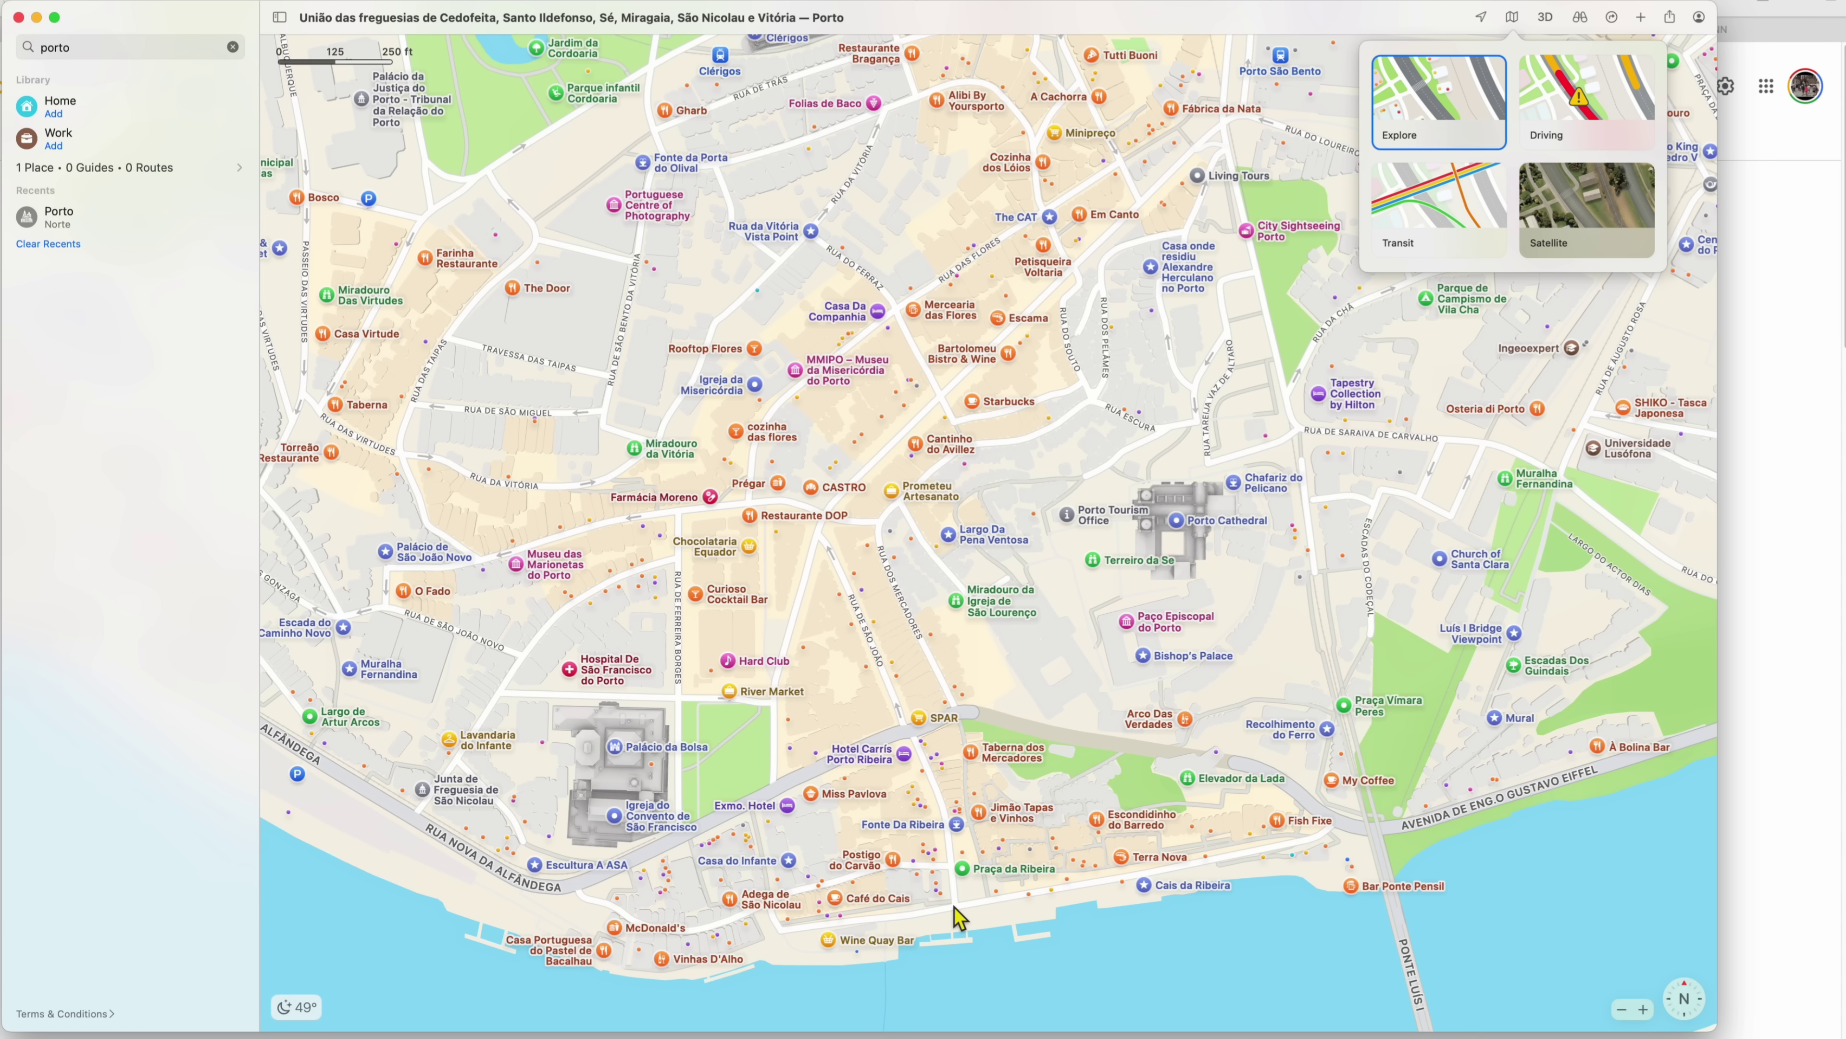
click(958, 909)
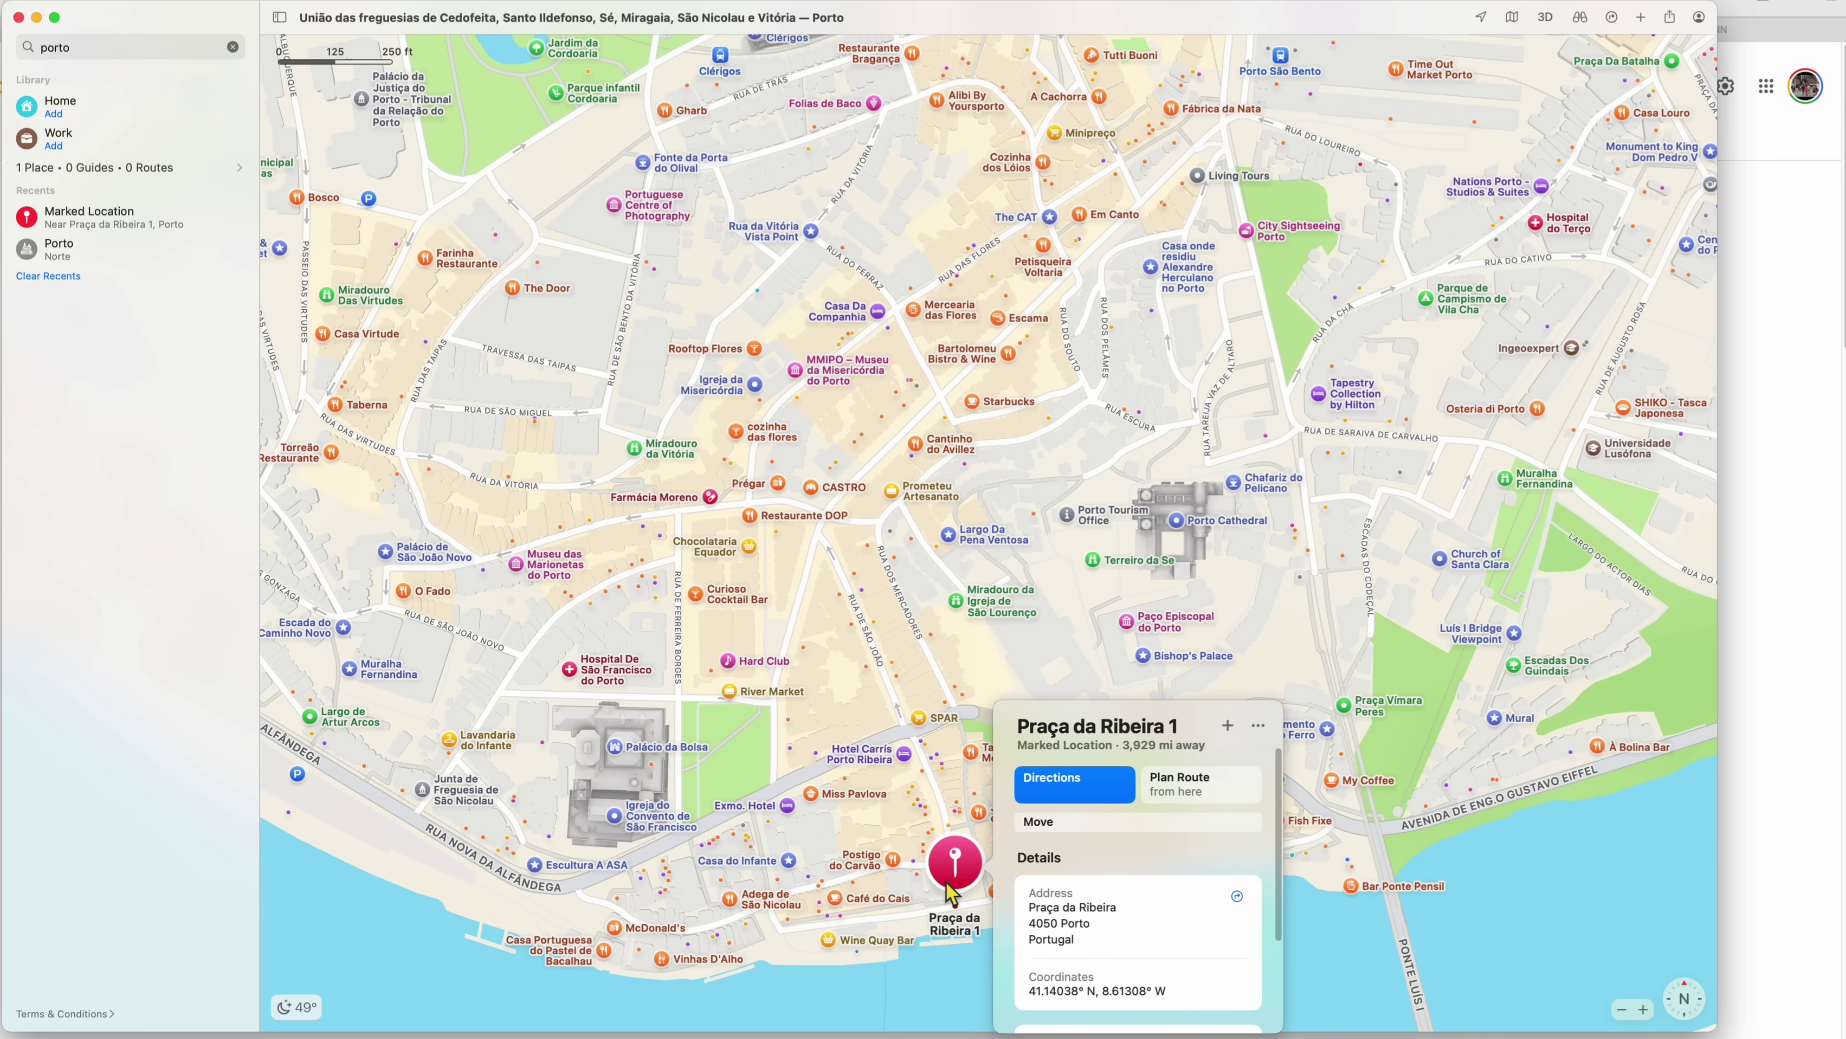
click(1259, 727)
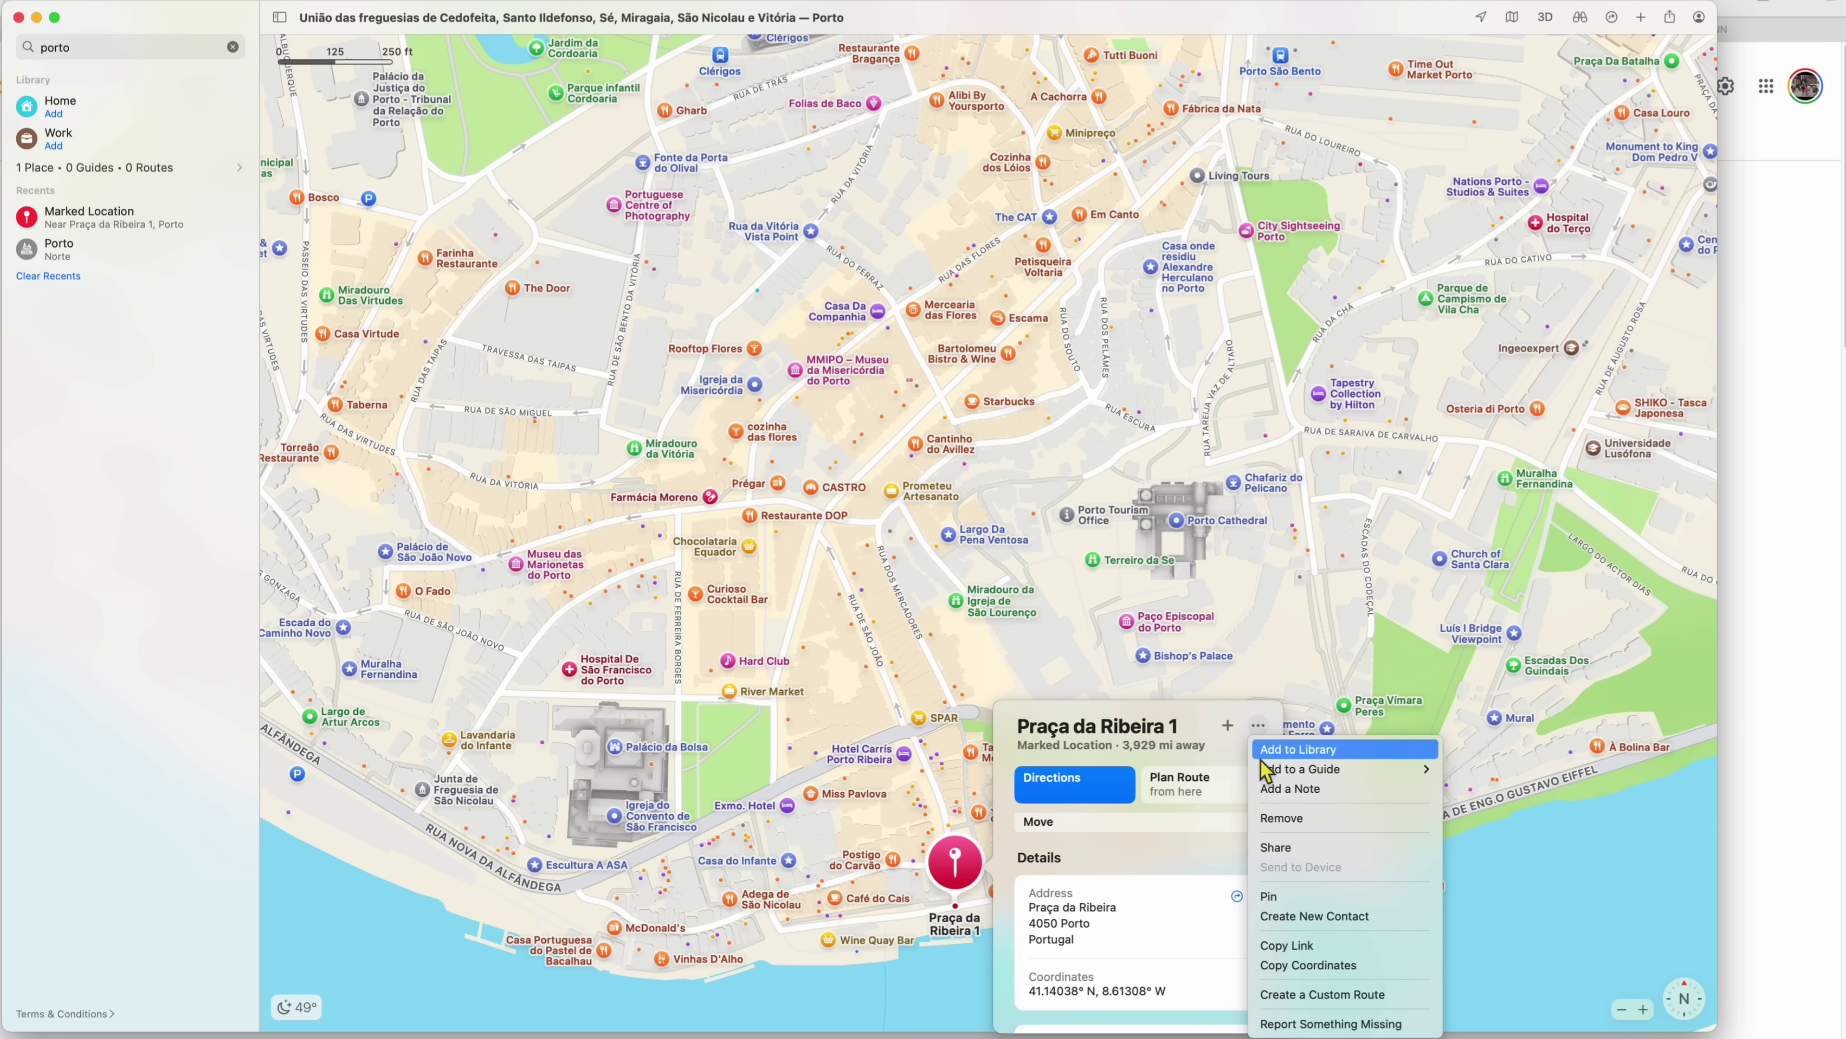
click(1305, 1001)
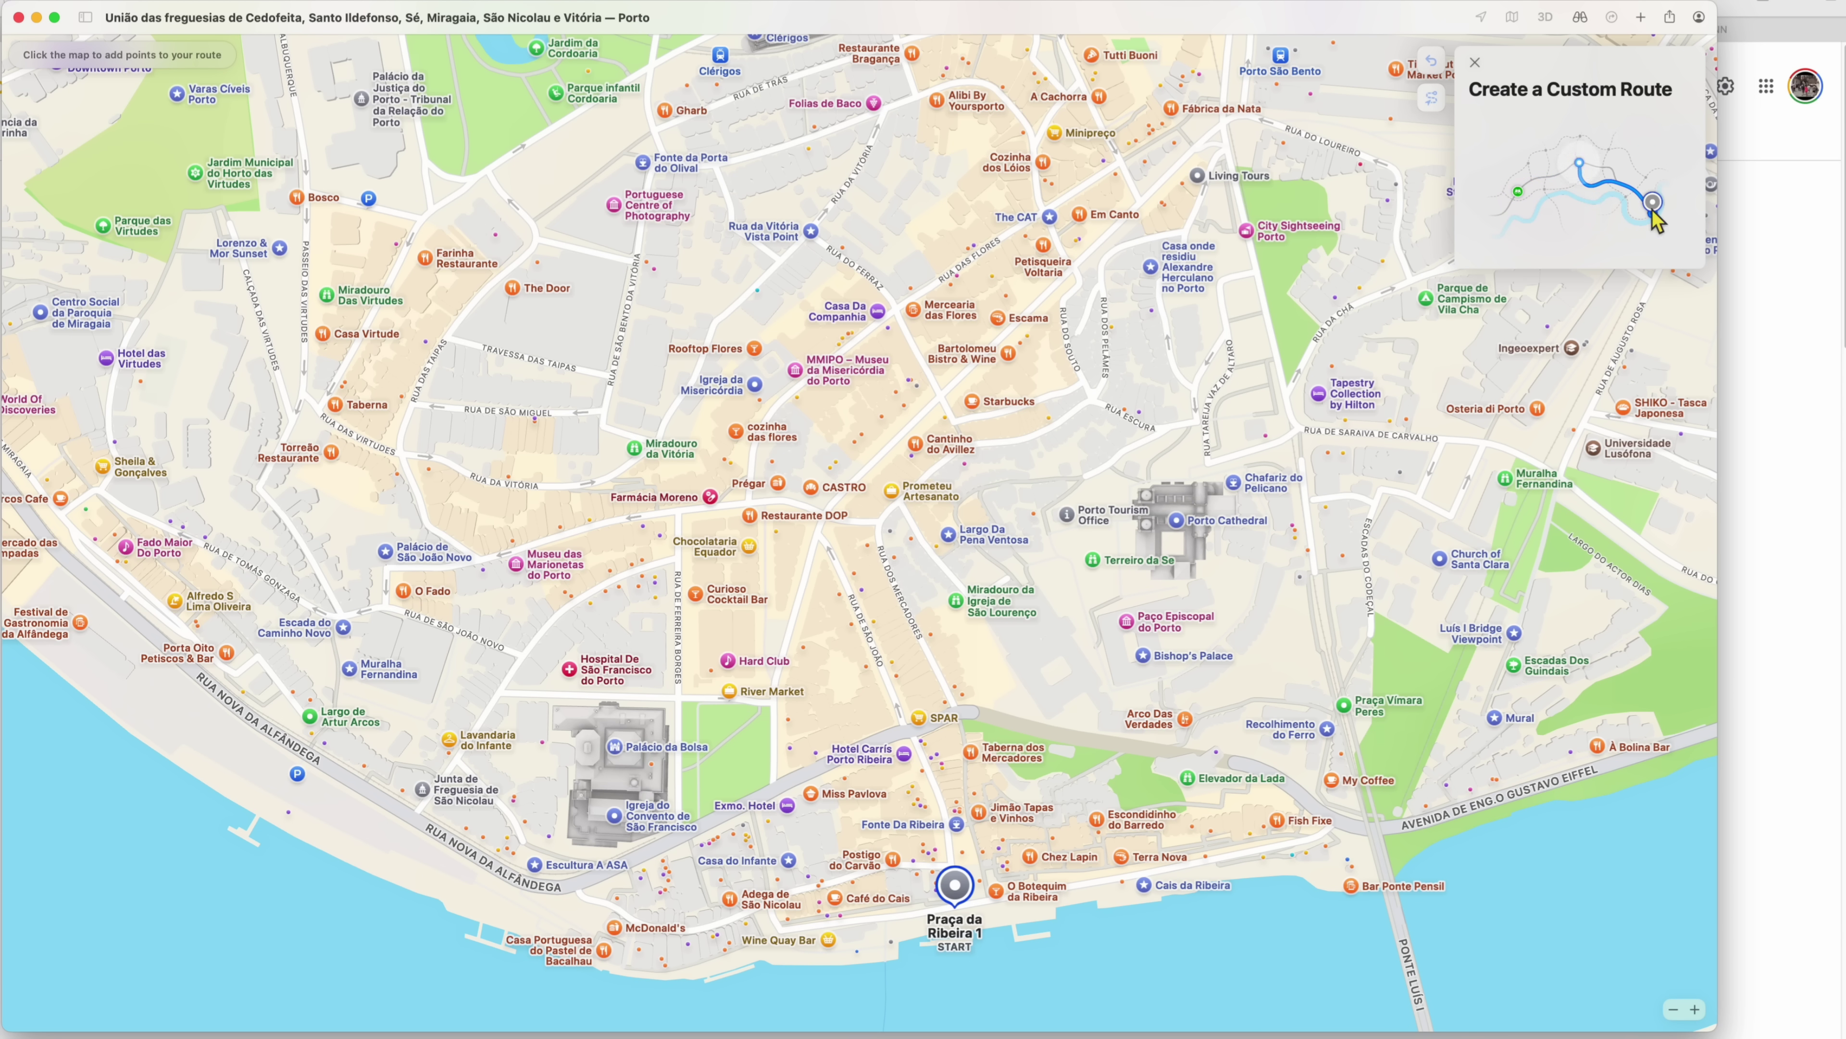
Step: Trace the route about 0.4 mi along Rua de São João, through Largo de São Domingos and up Rua de Mouzinho da Silveira
click(933, 786)
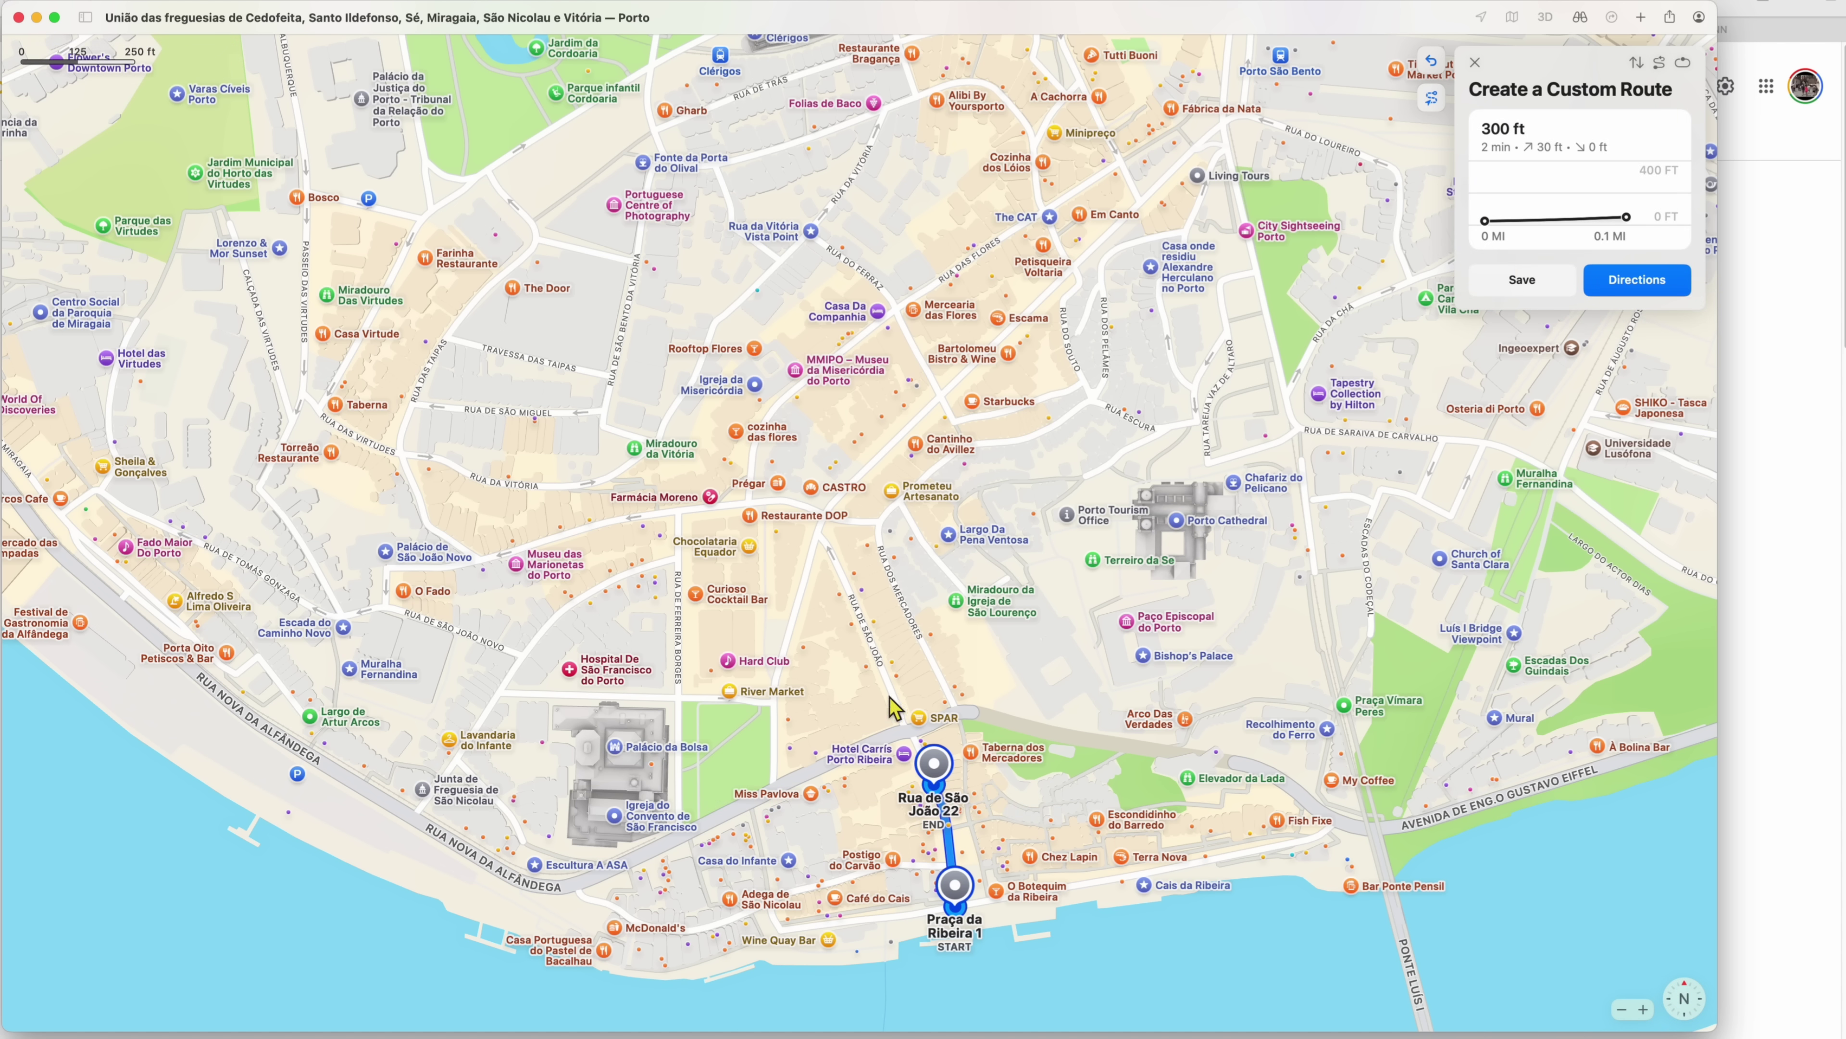
click(880, 660)
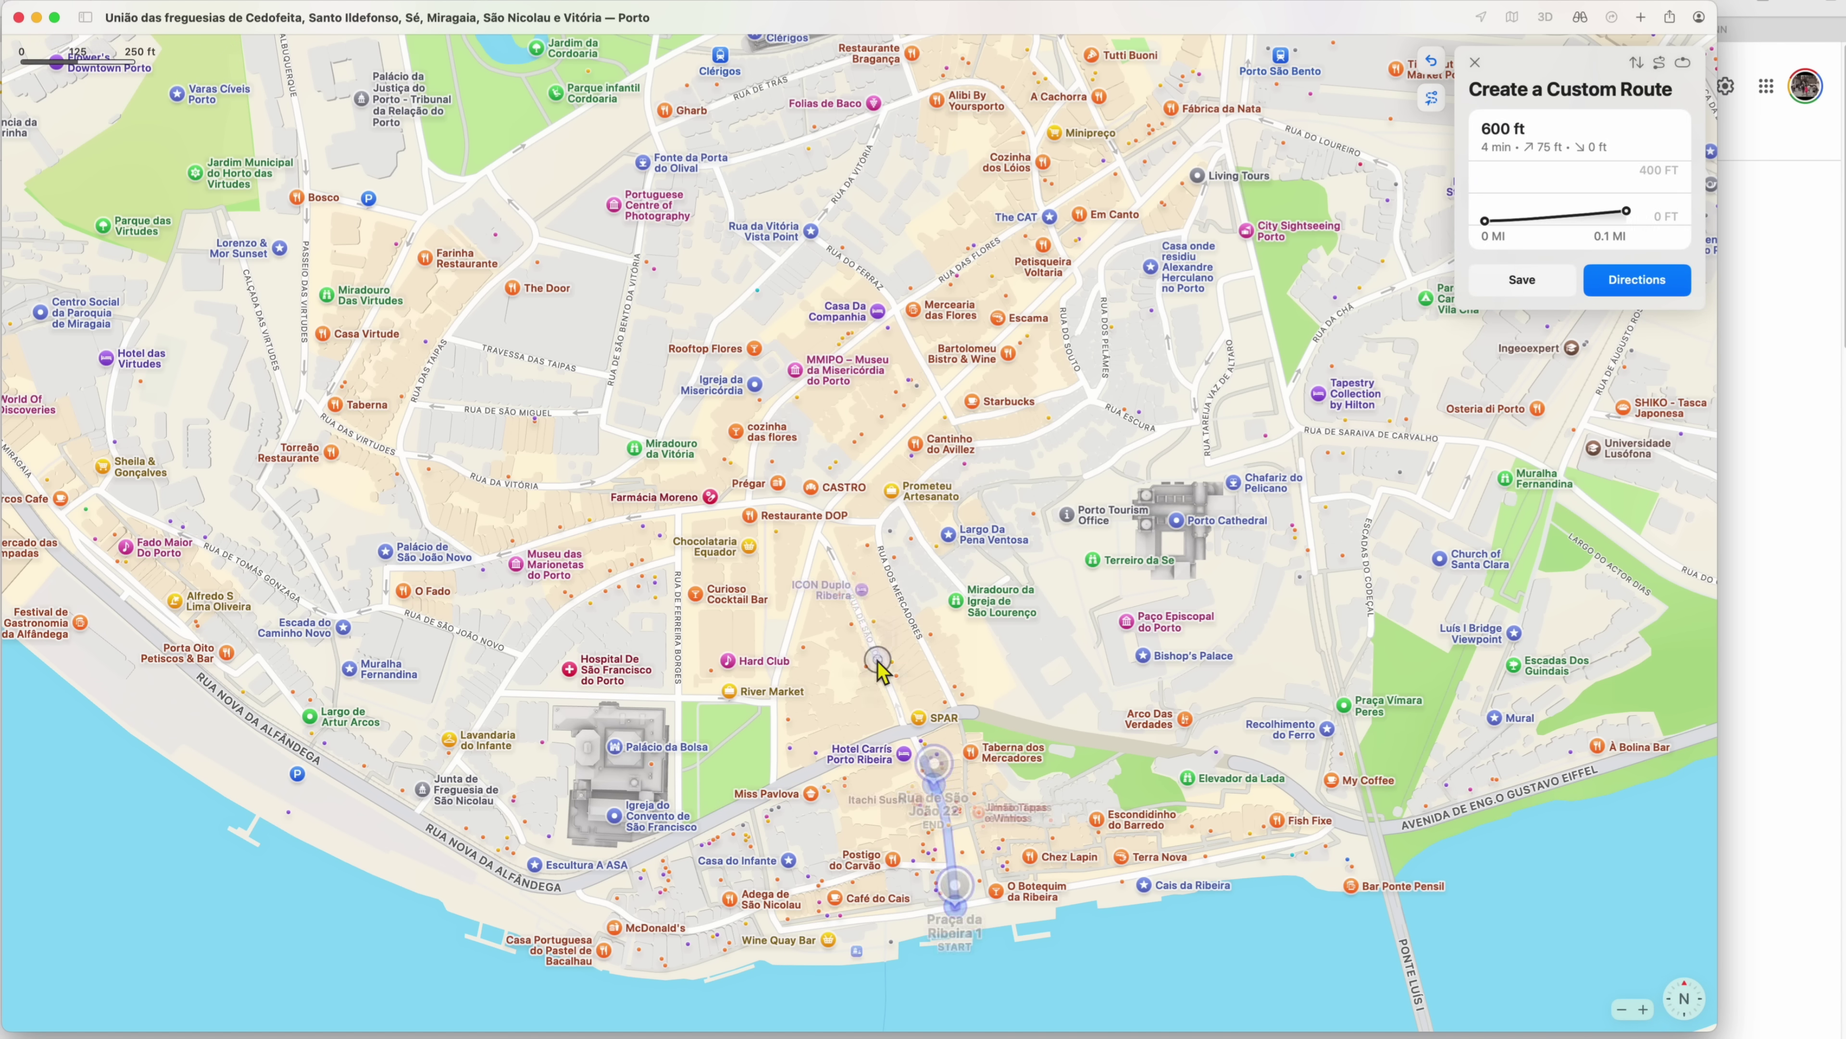
click(830, 556)
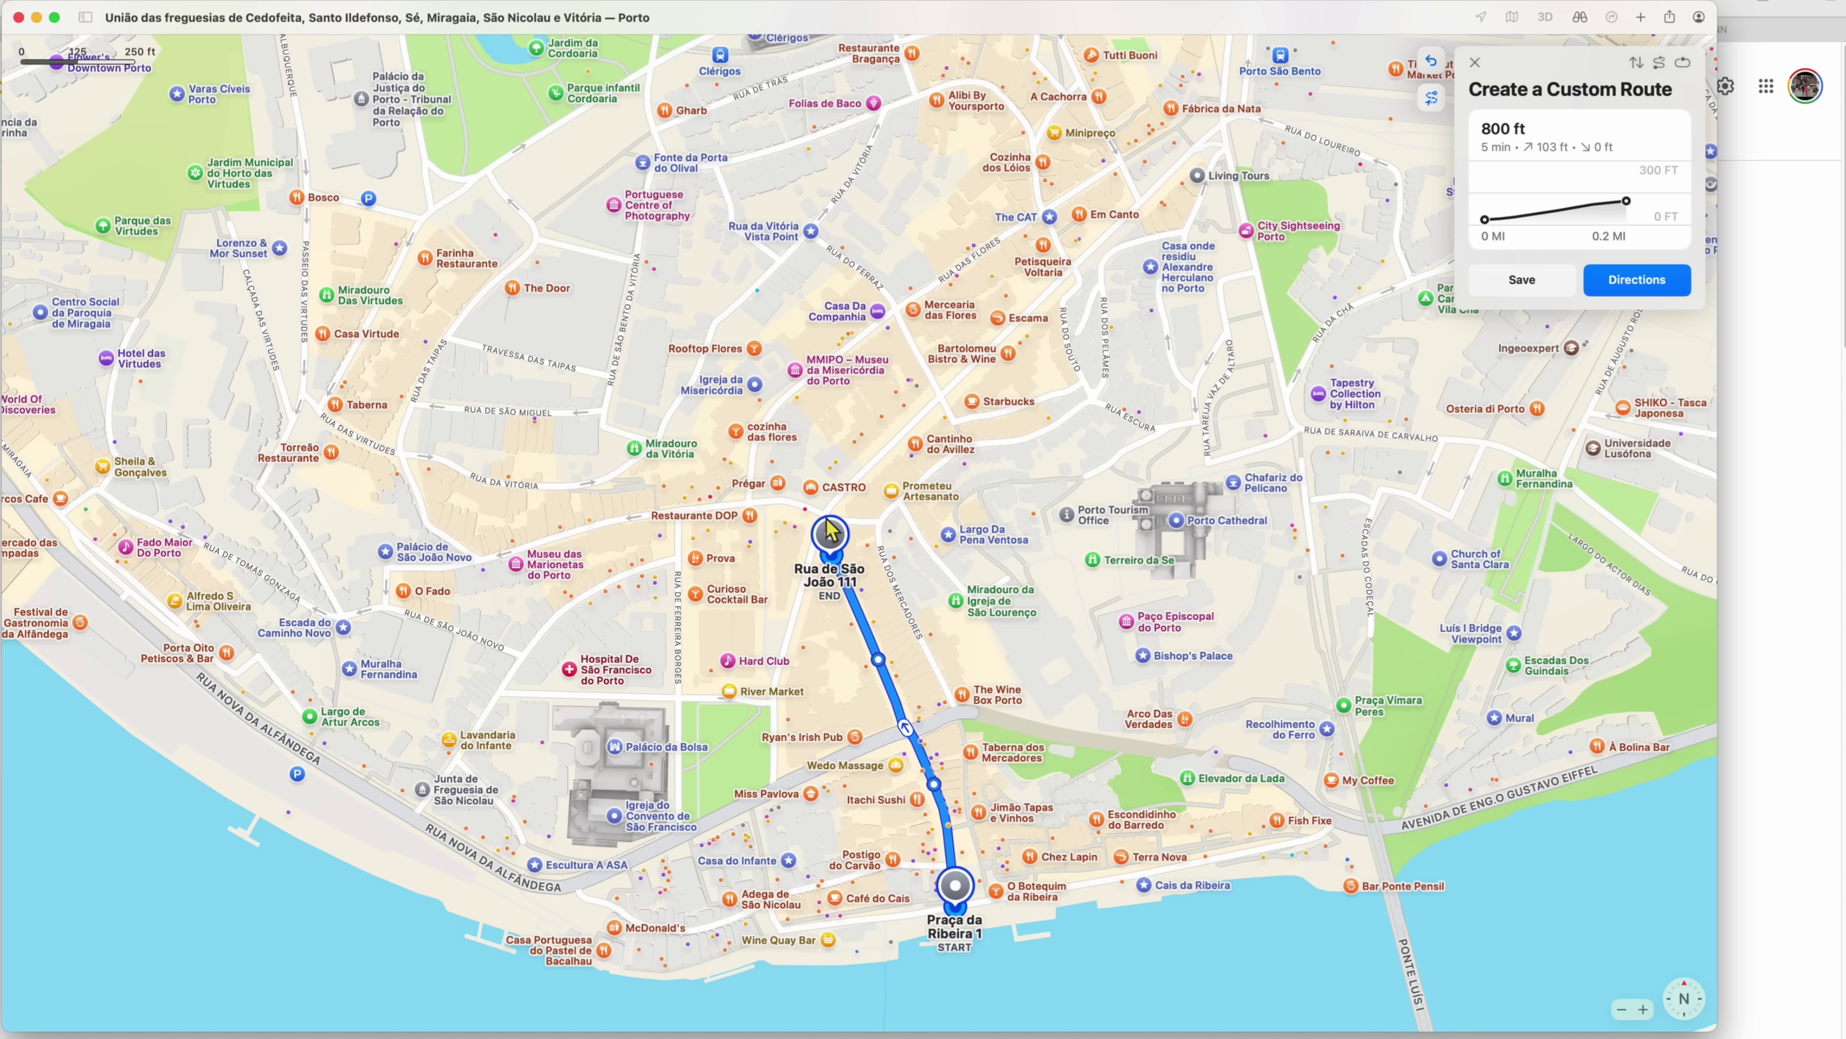
drag(829, 531, 823, 493)
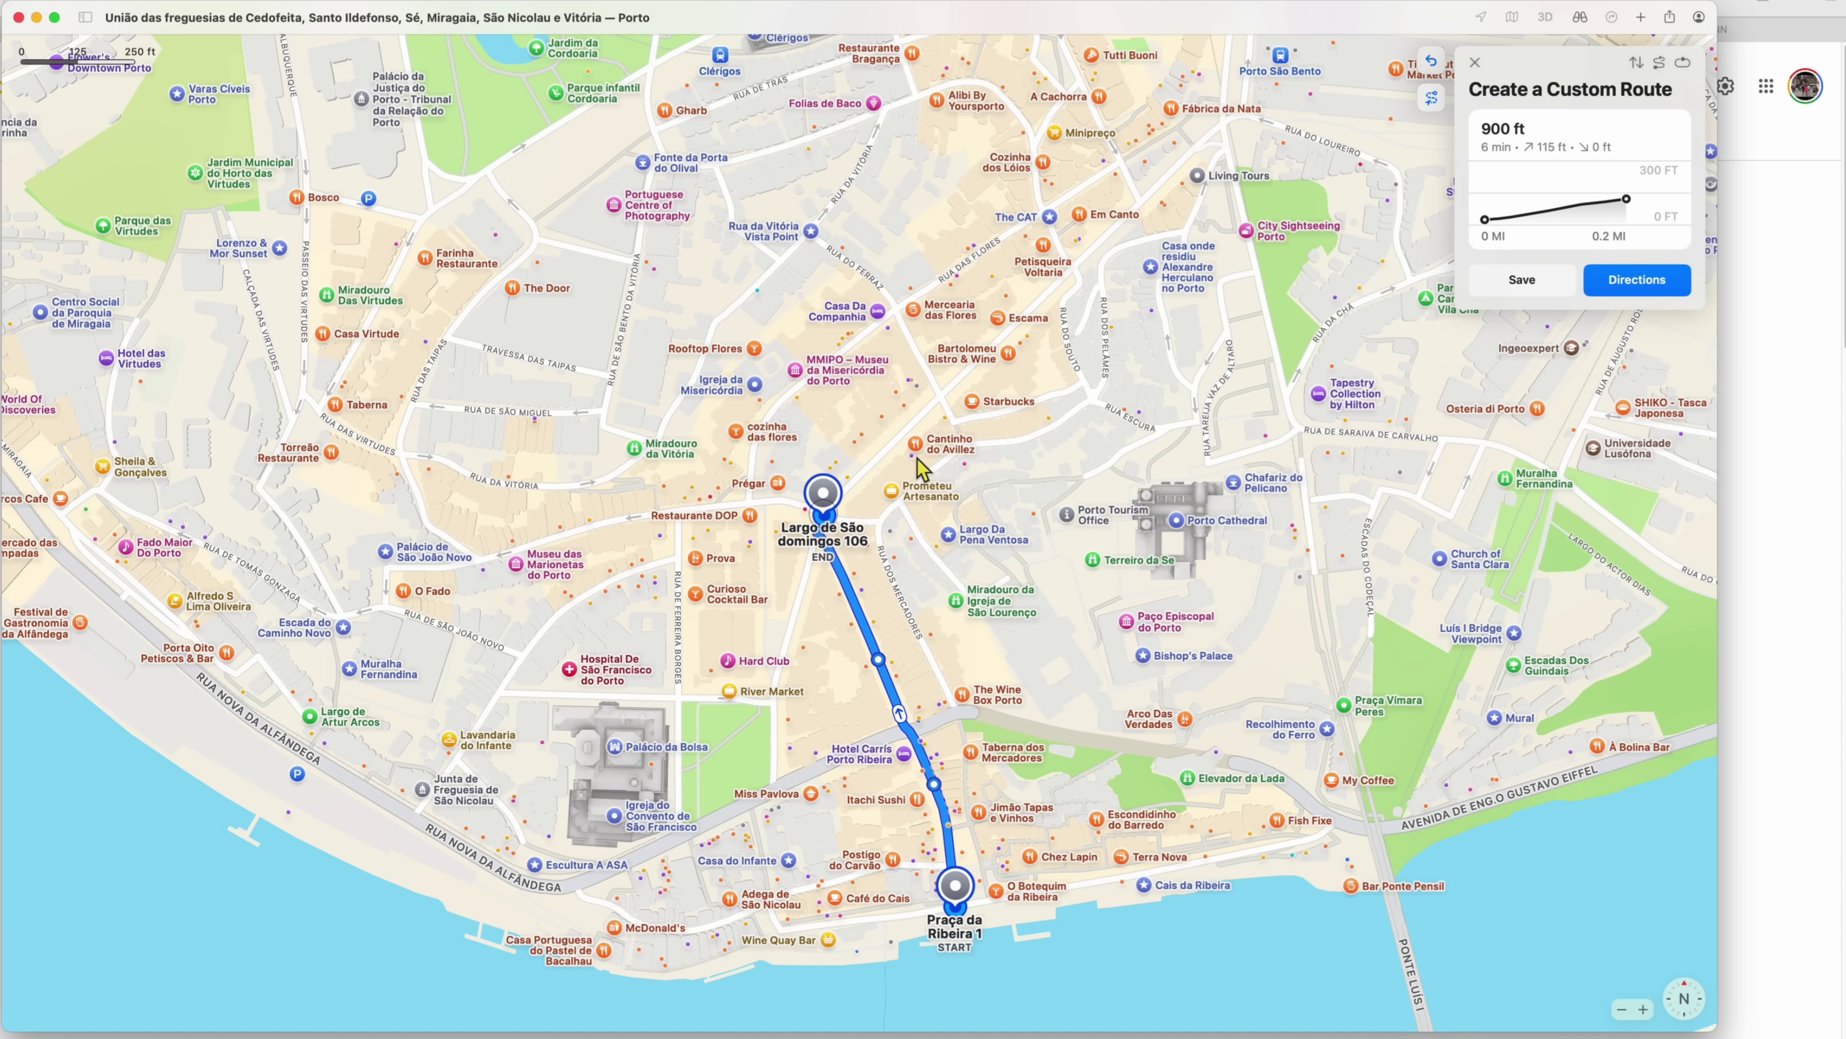
click(943, 398)
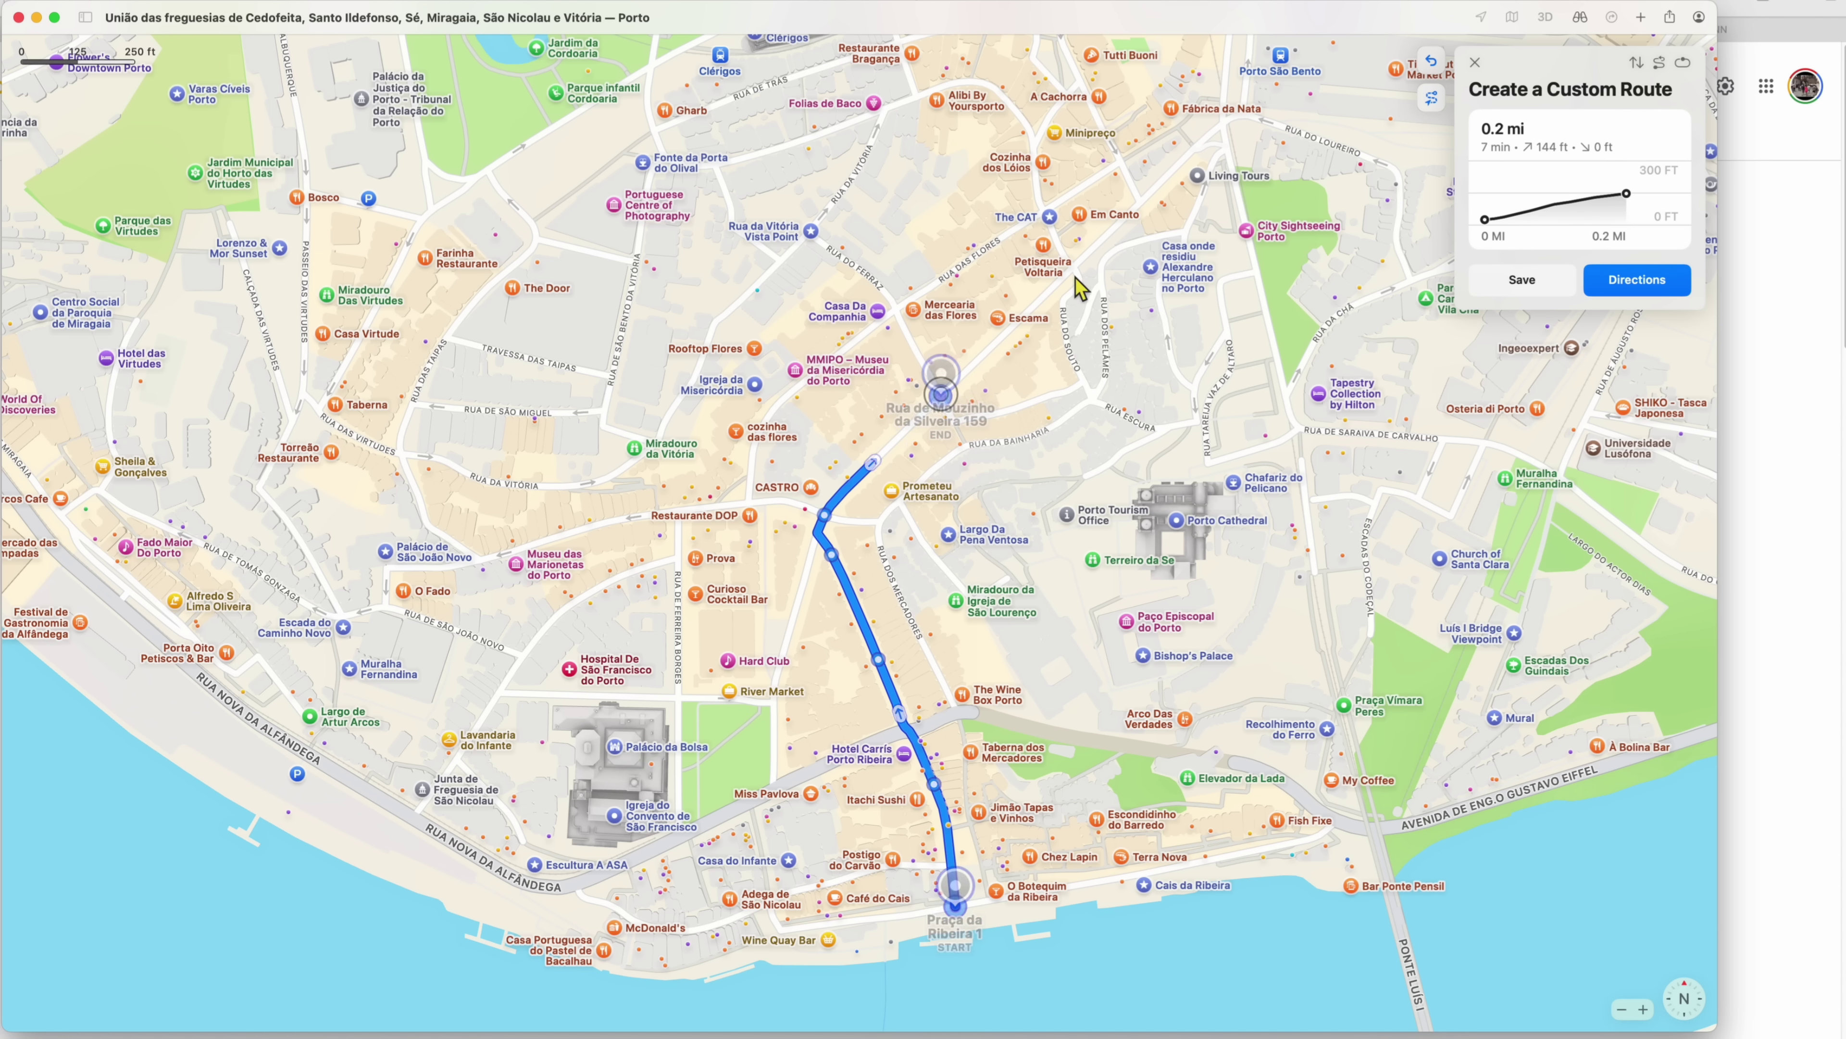
click(1176, 200)
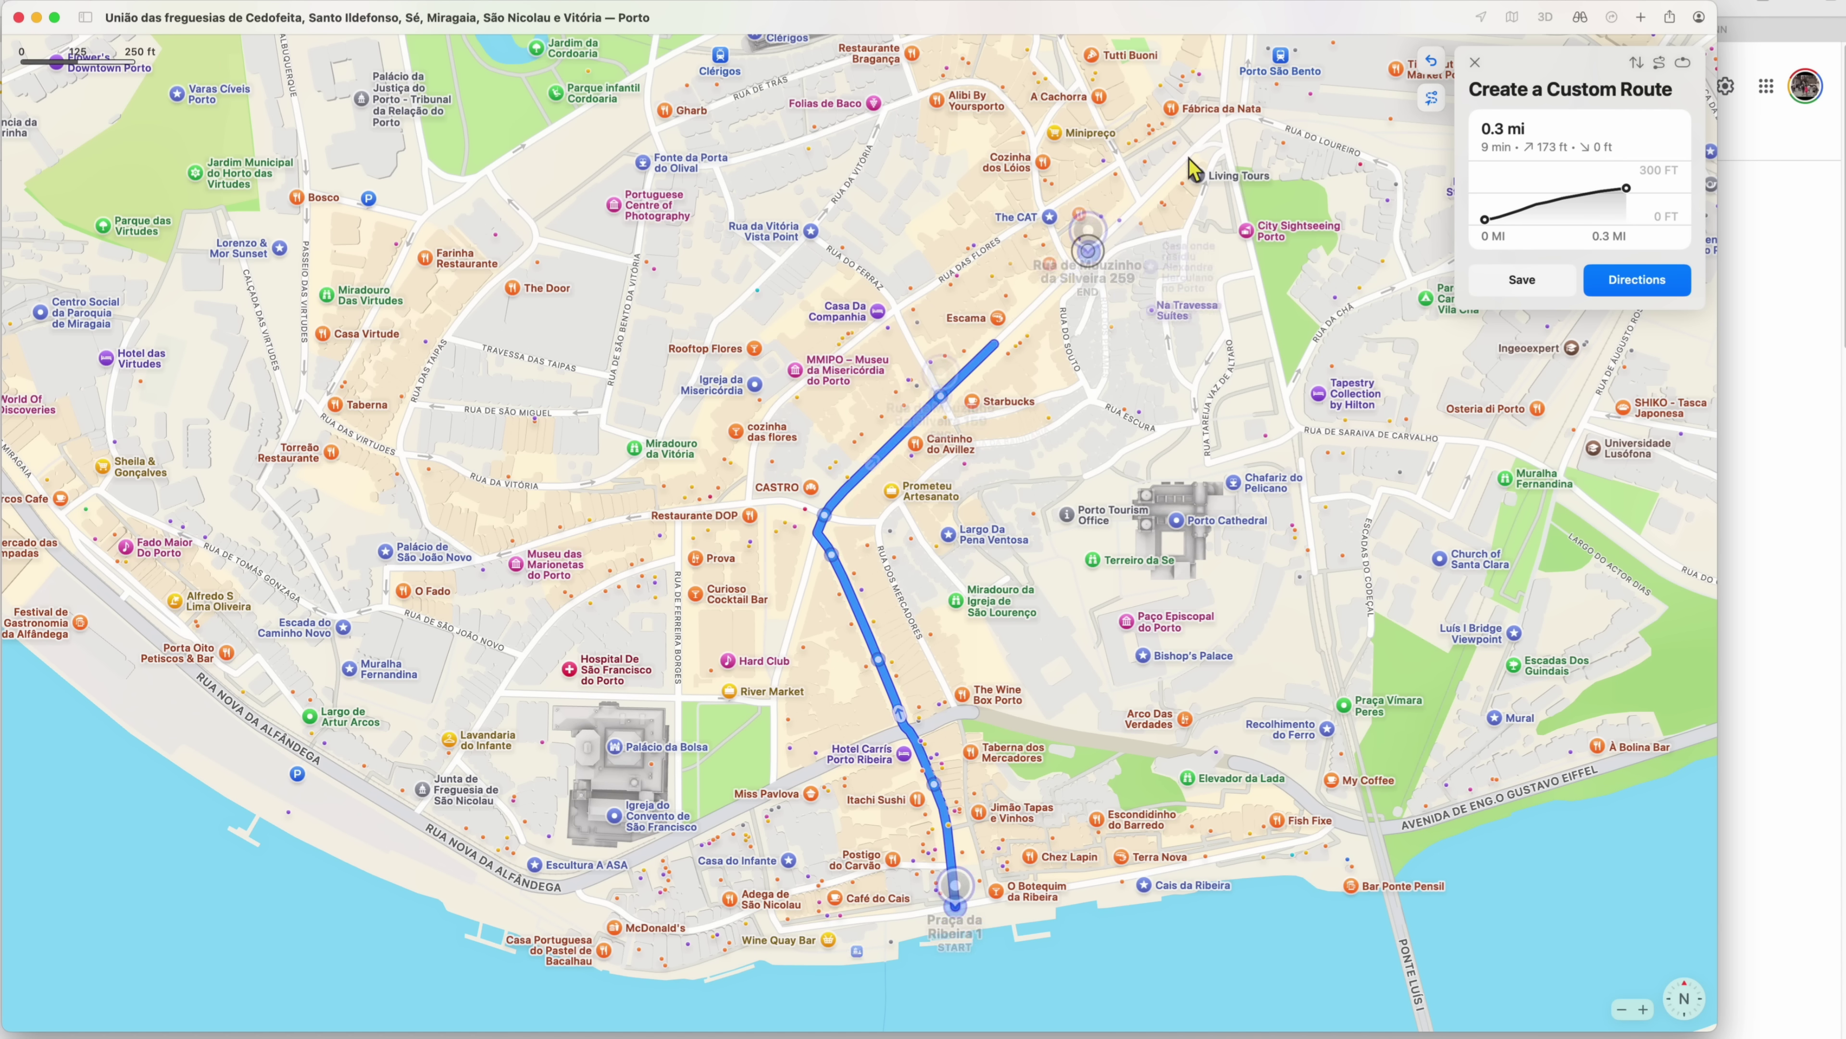
click(1206, 146)
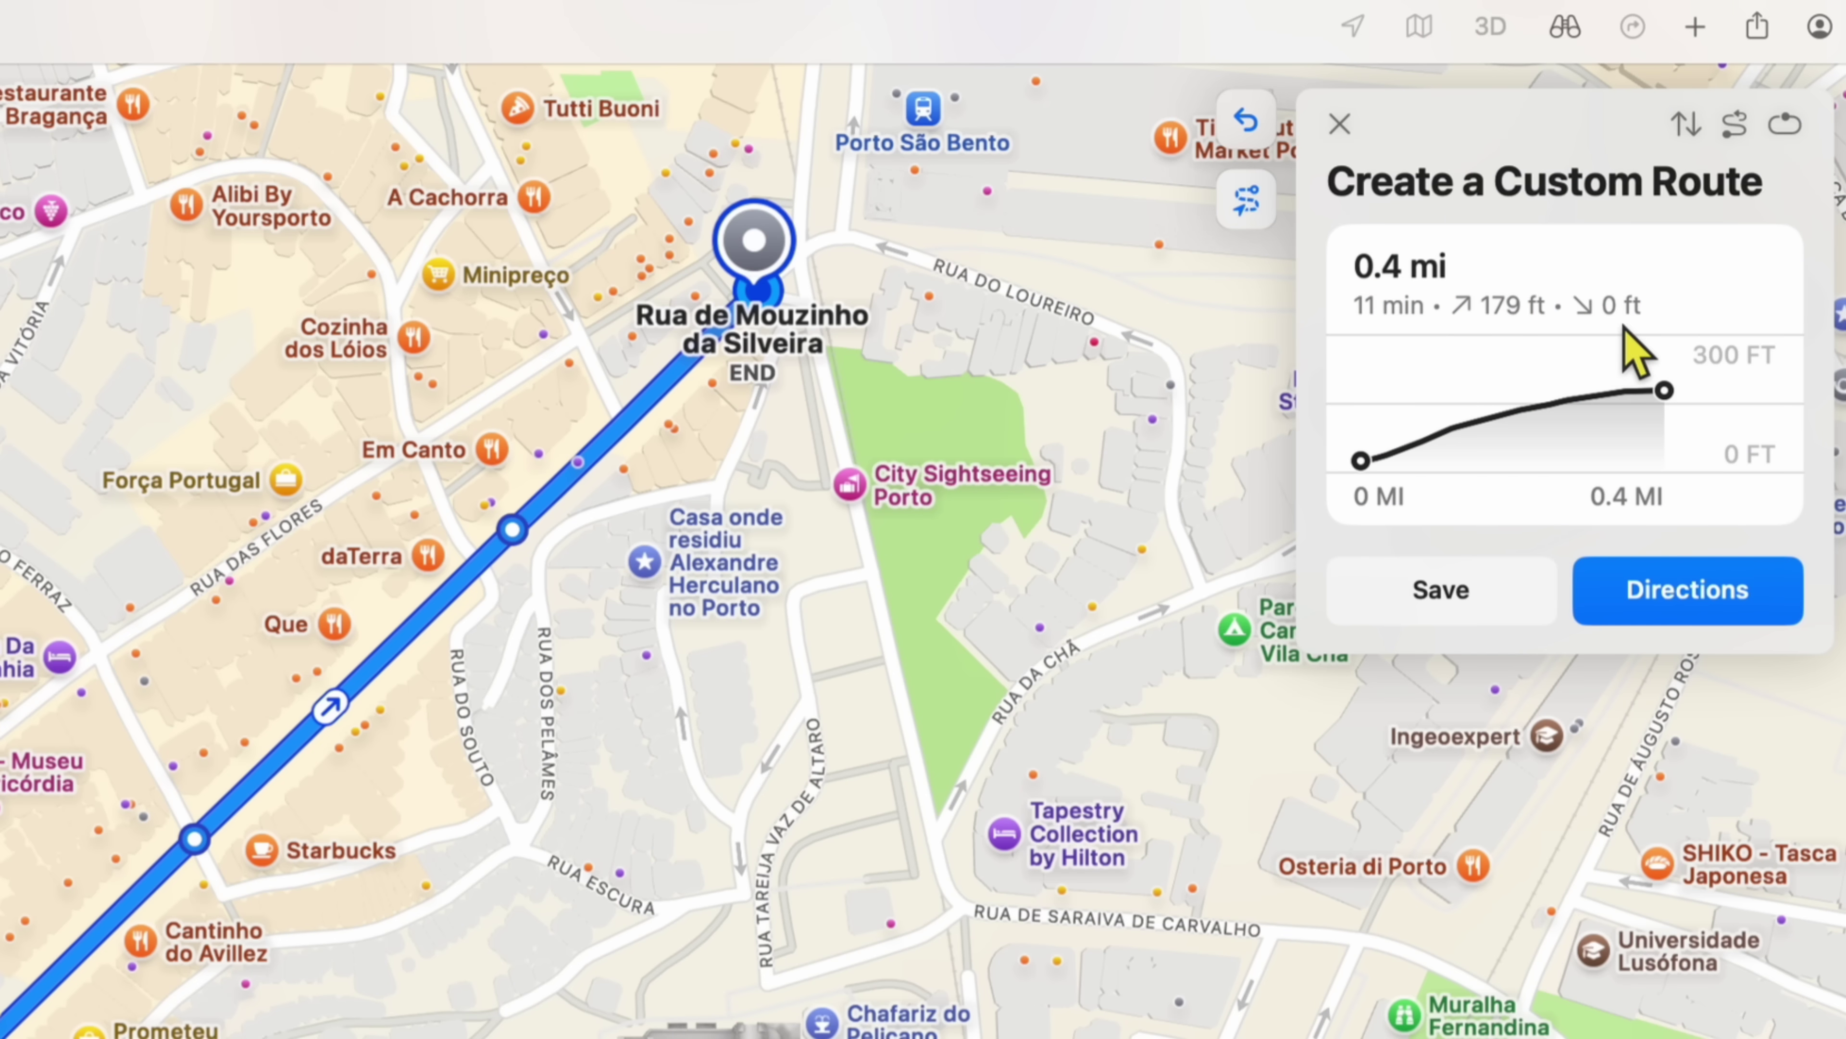
Step: Reverse the direction of the custom route
click(1686, 128)
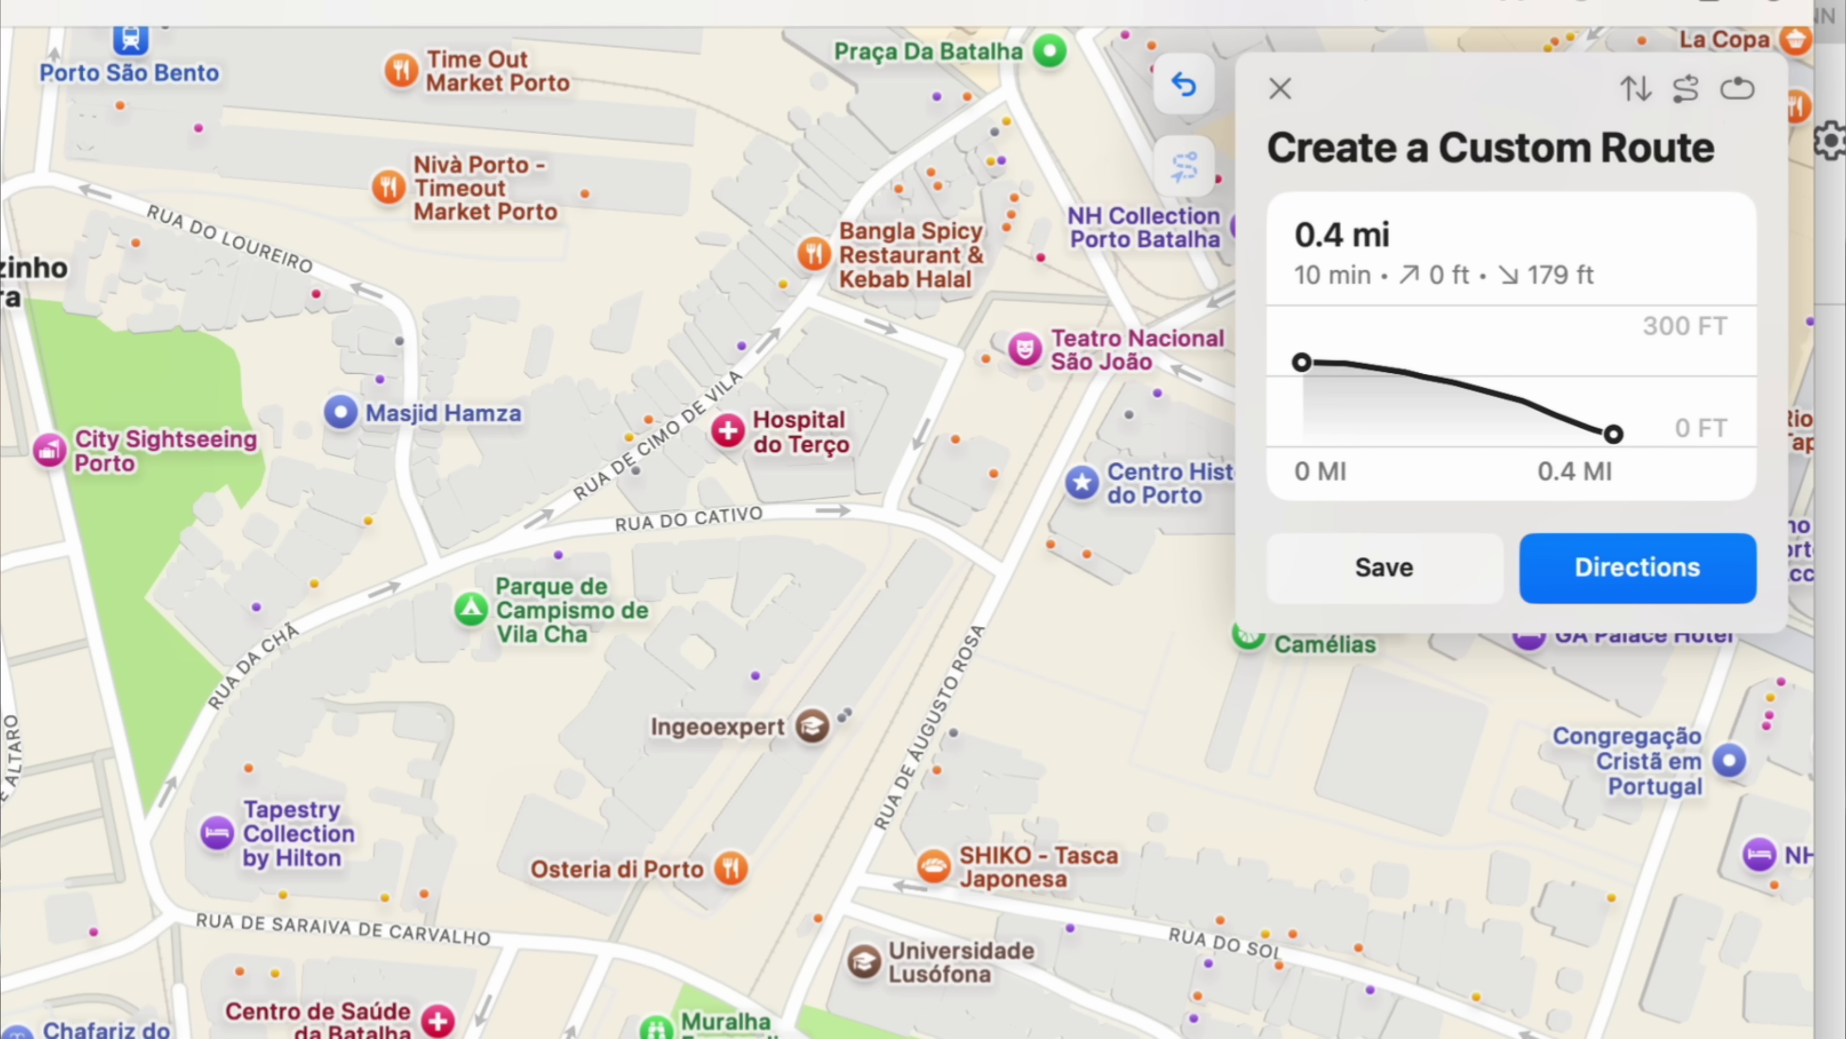
click(1674, 63)
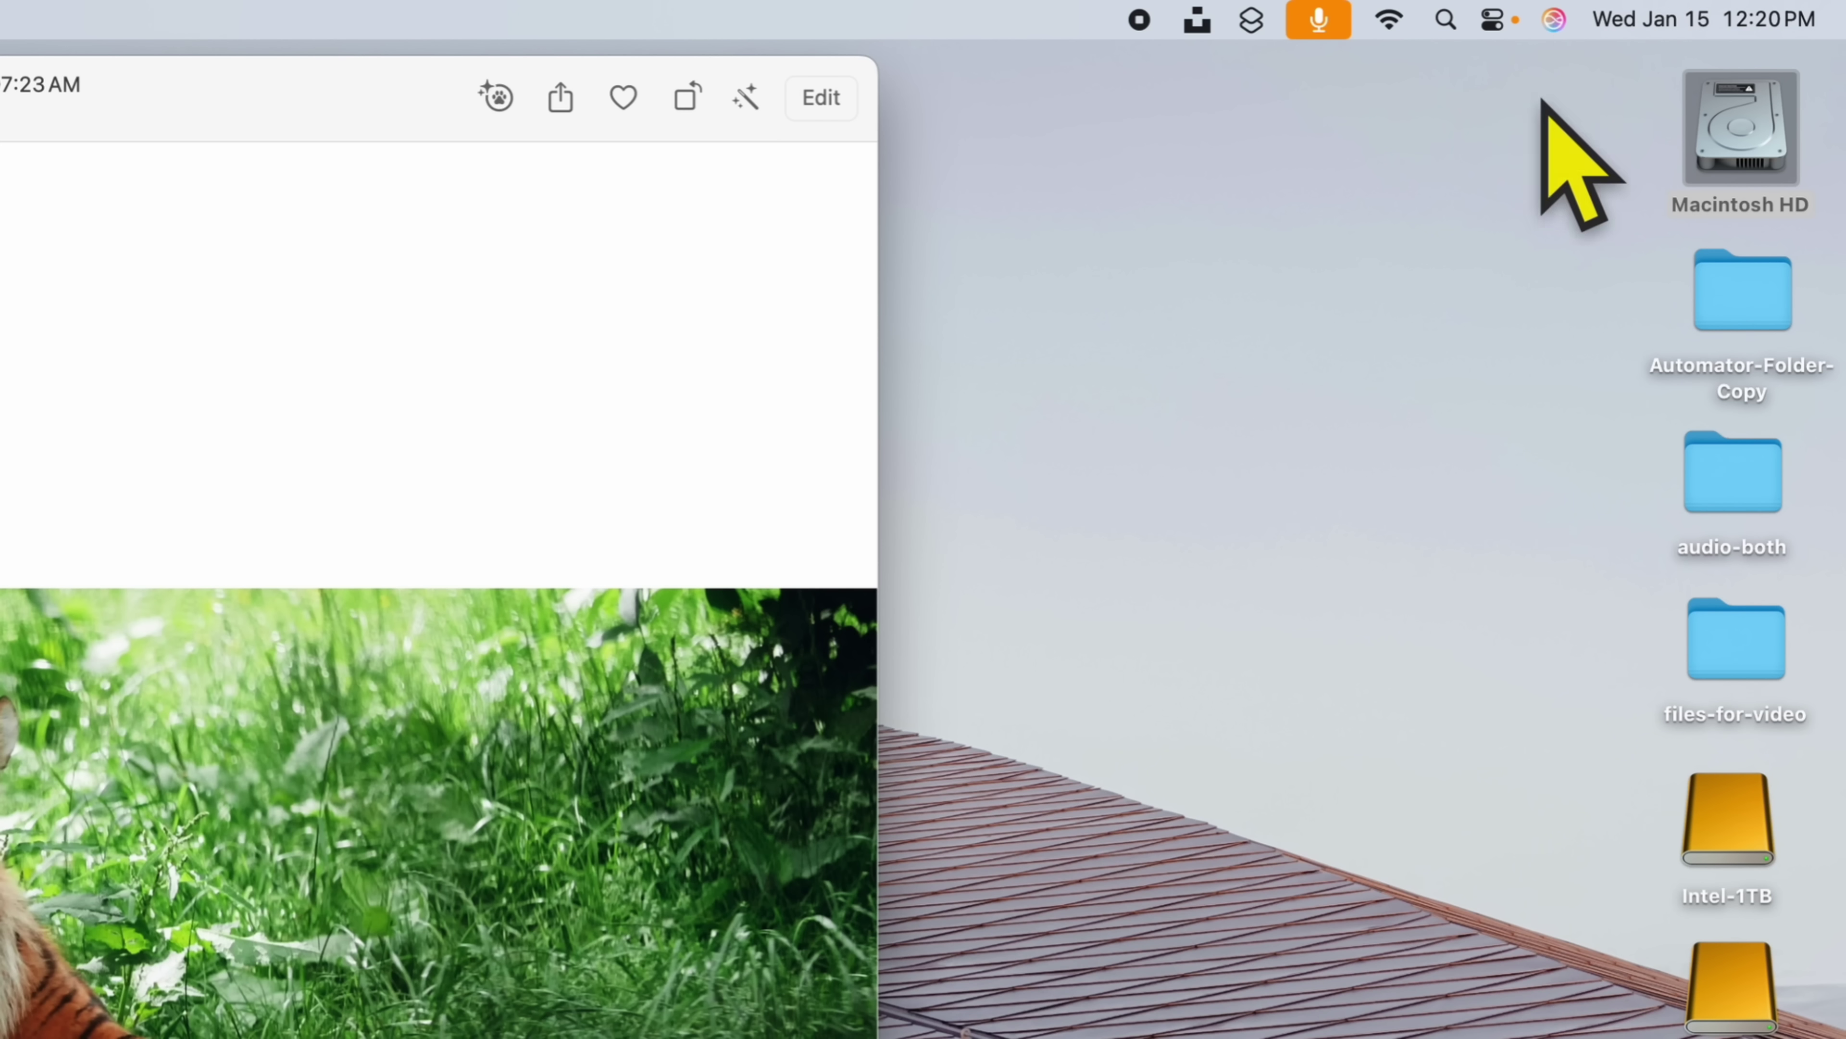
Step: Ask Siri "in this picture what type of a tiger is this" about the open photo and agree to send it to ChatGPT
click(1553, 20)
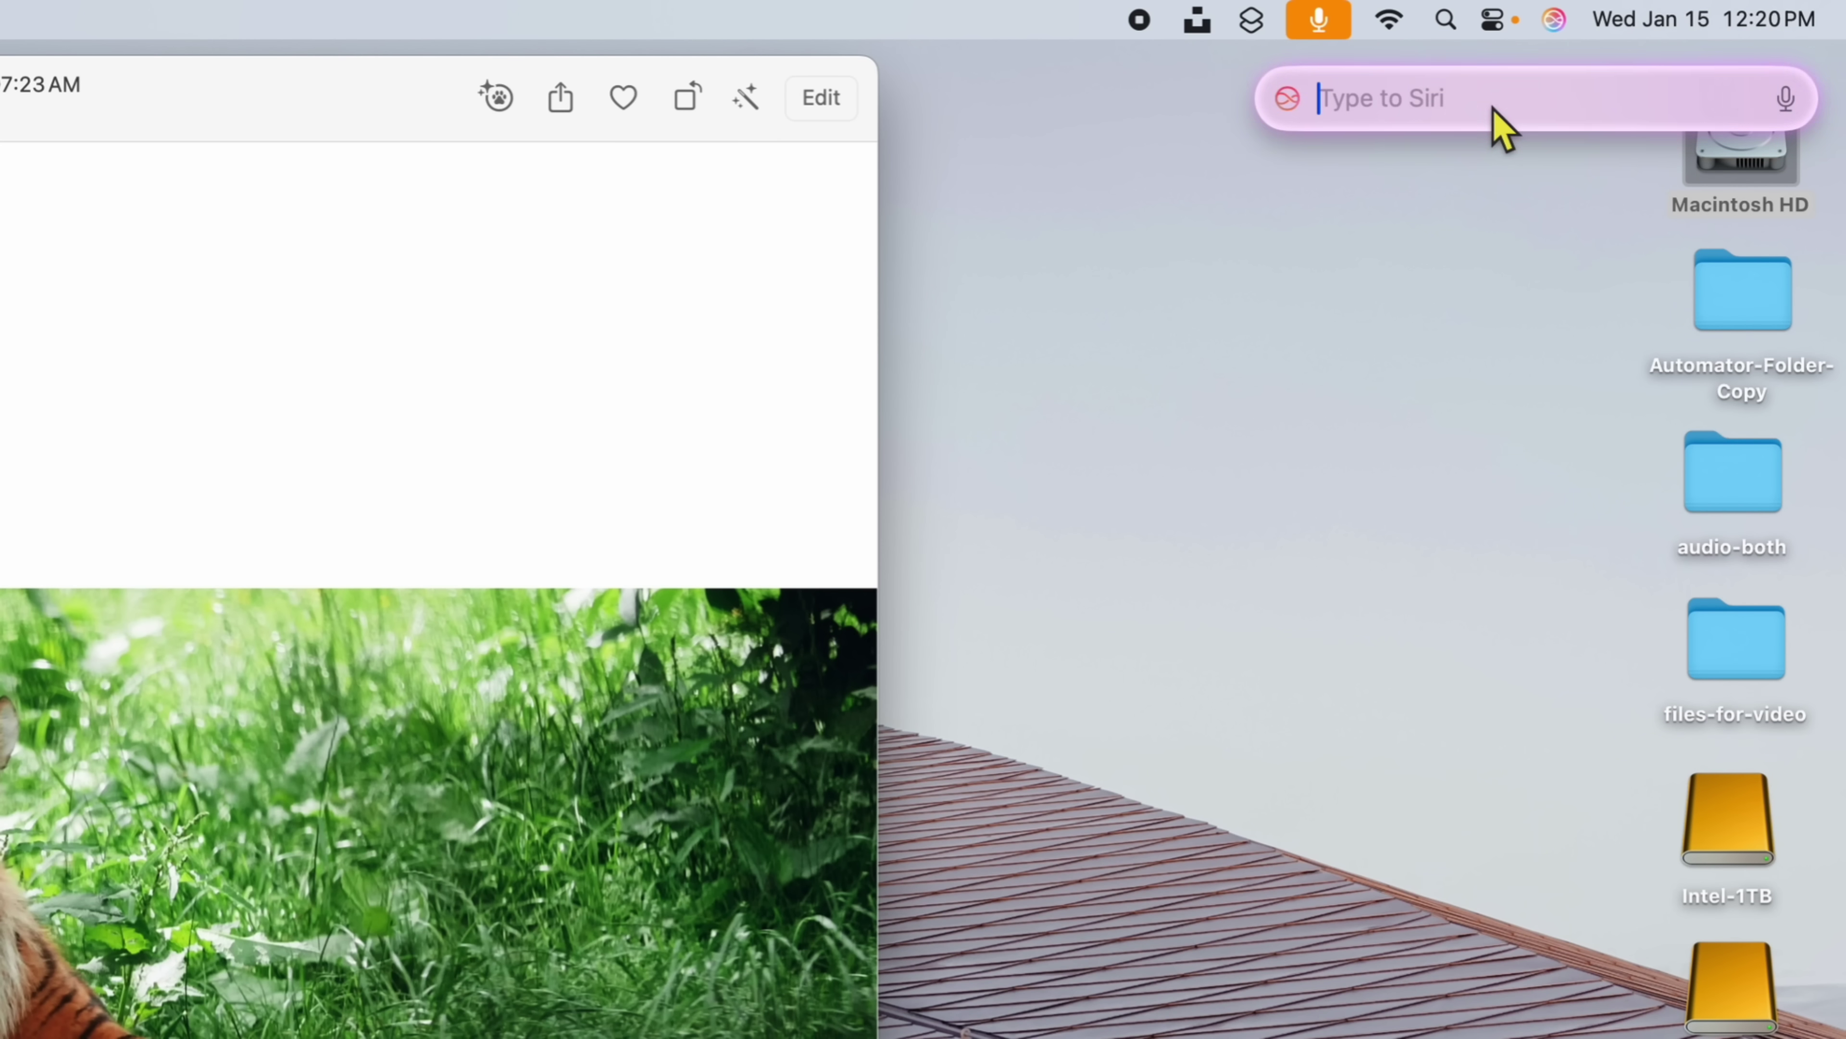
text(in)
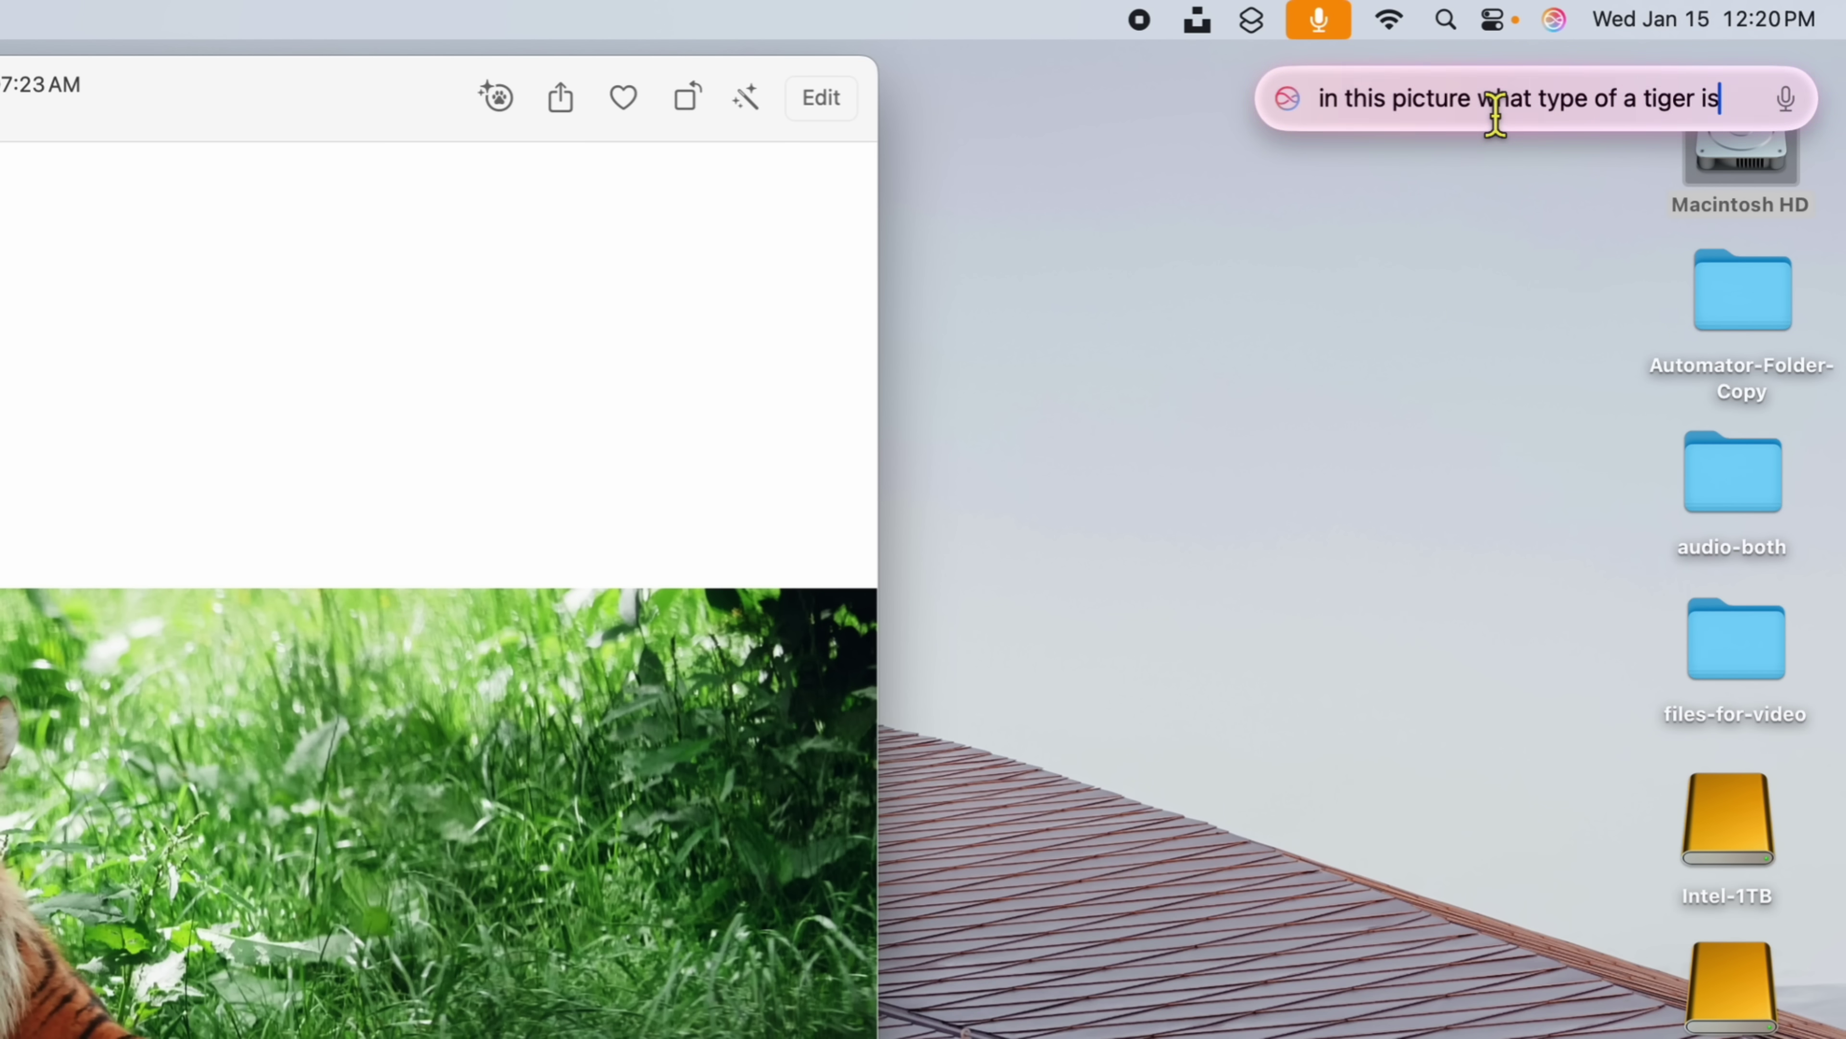
text( this)
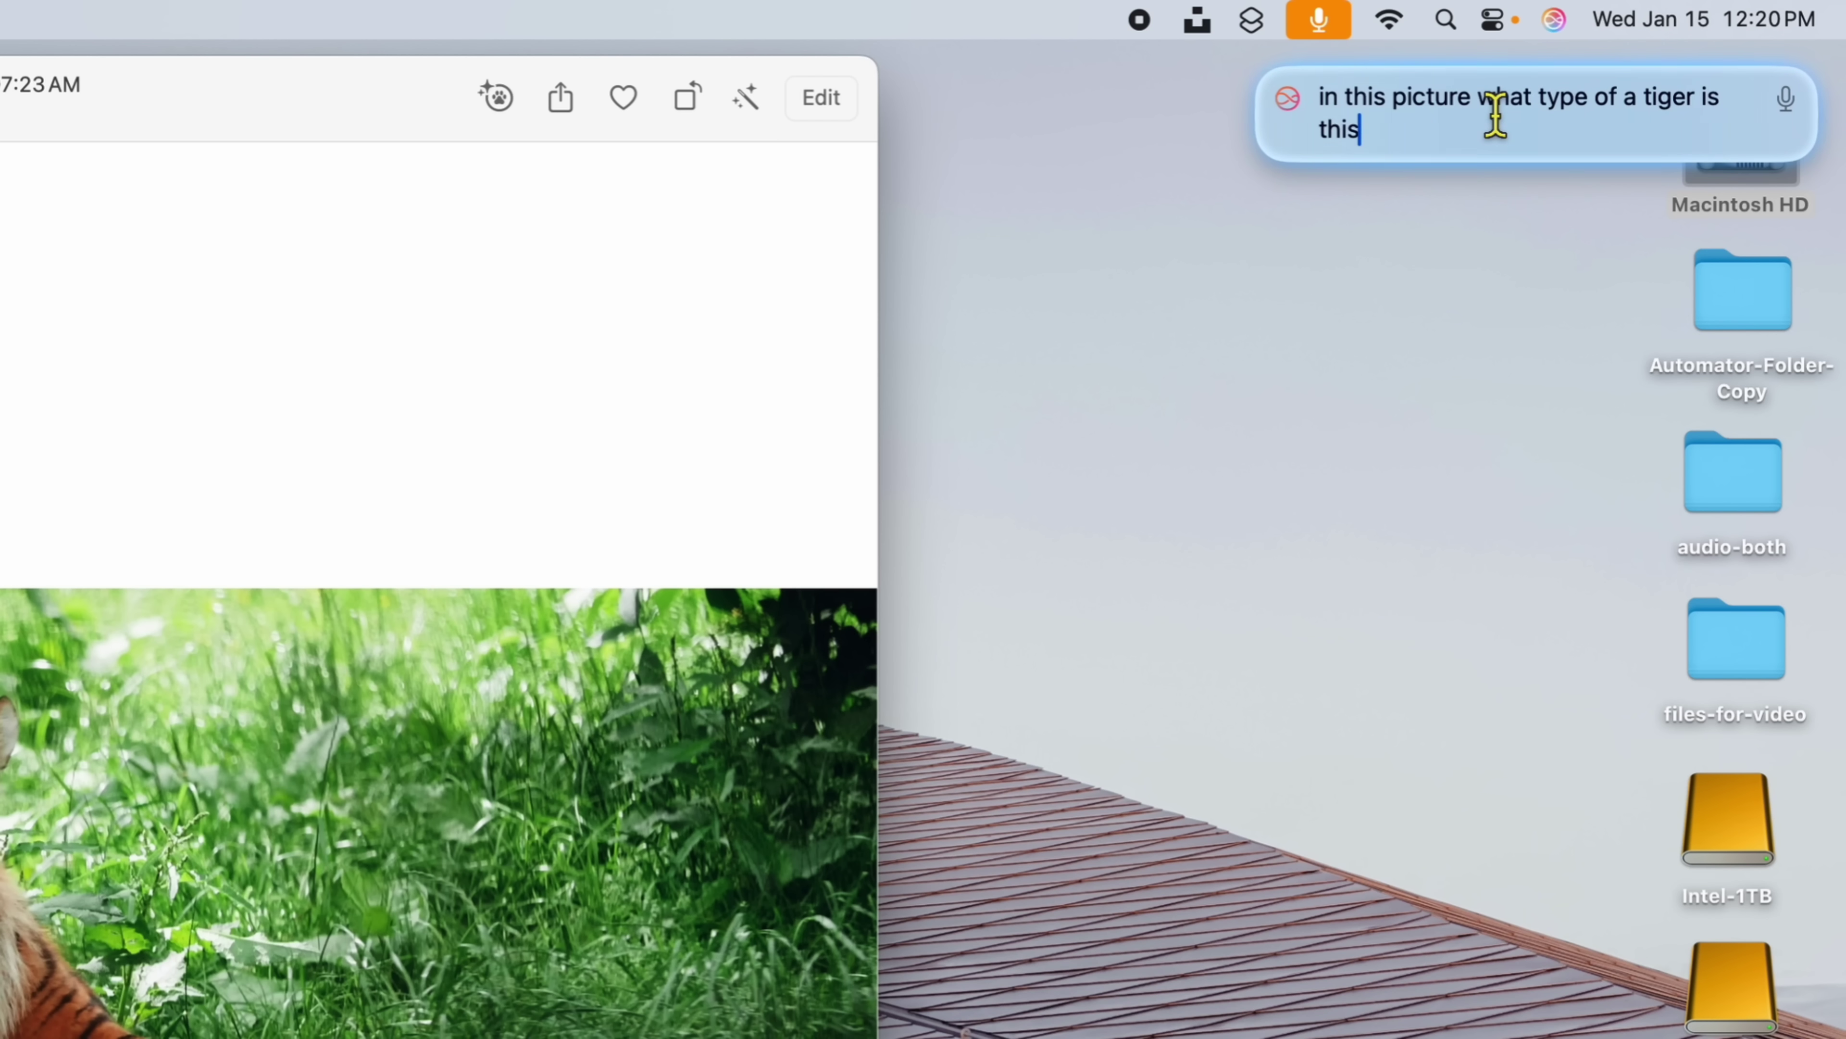
key(Return)
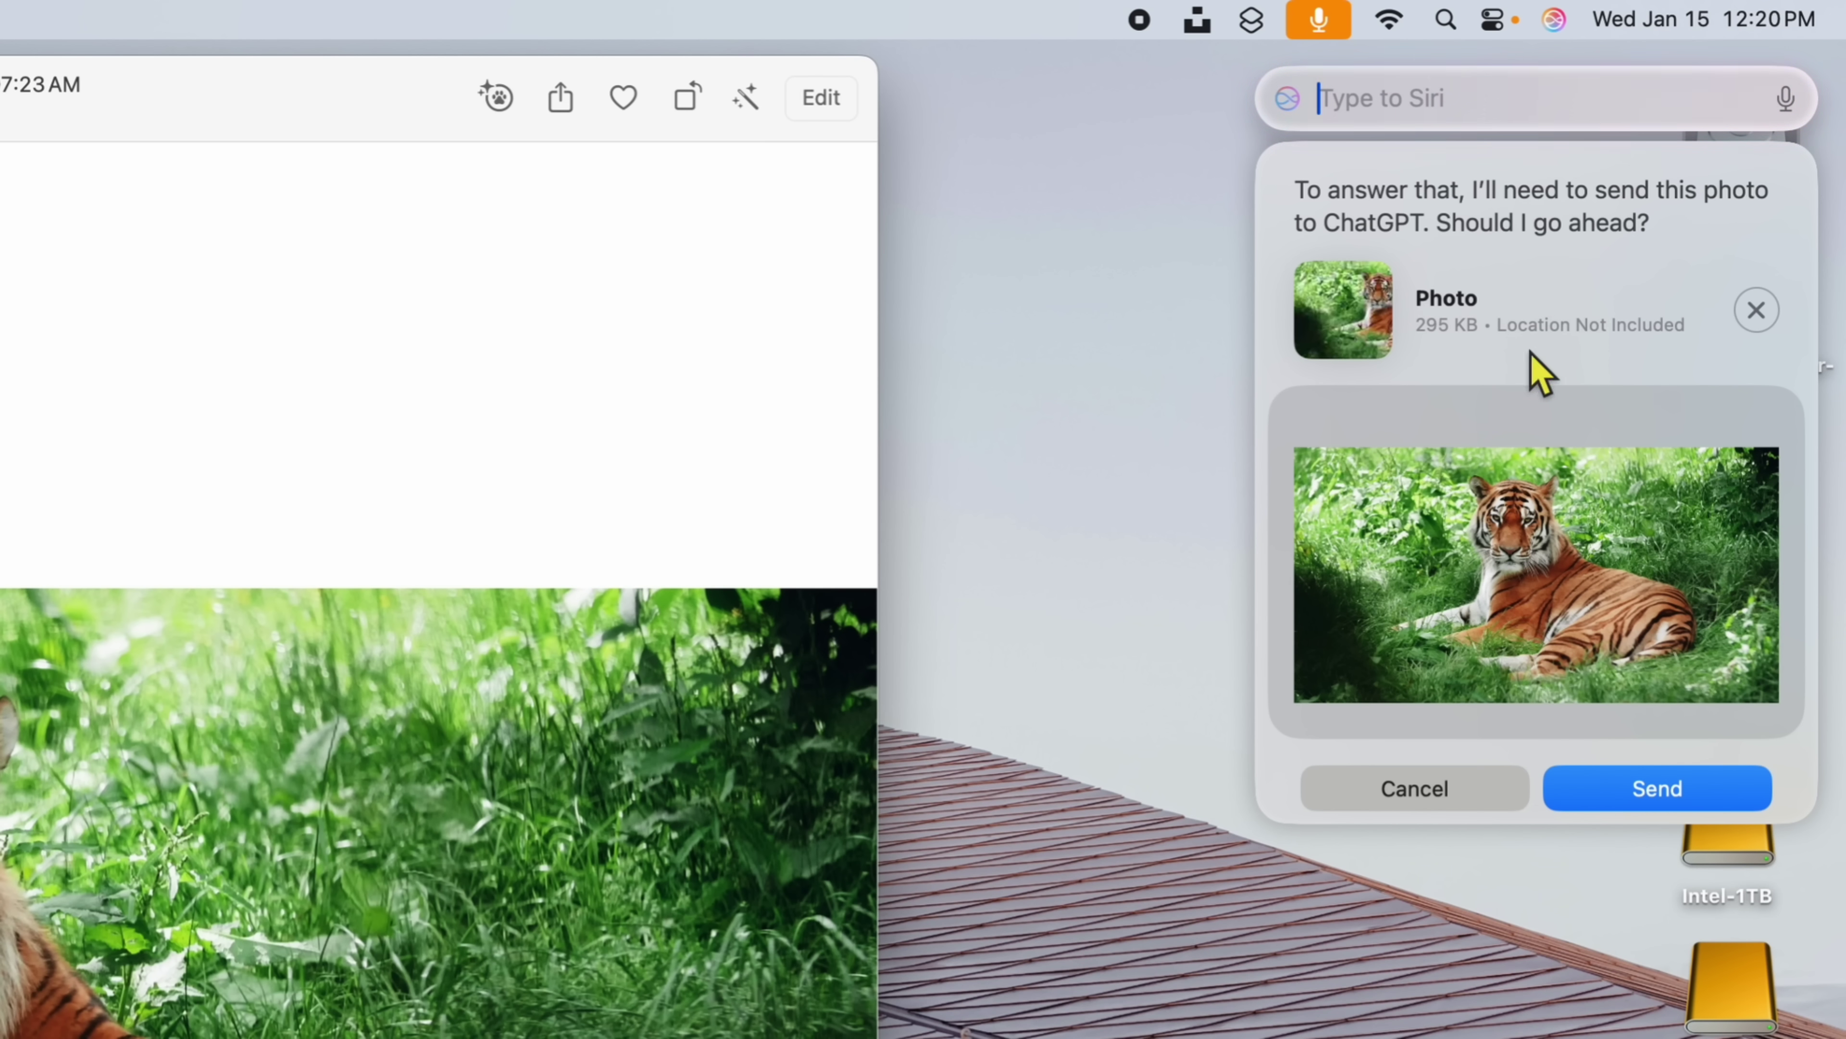
click(1631, 786)
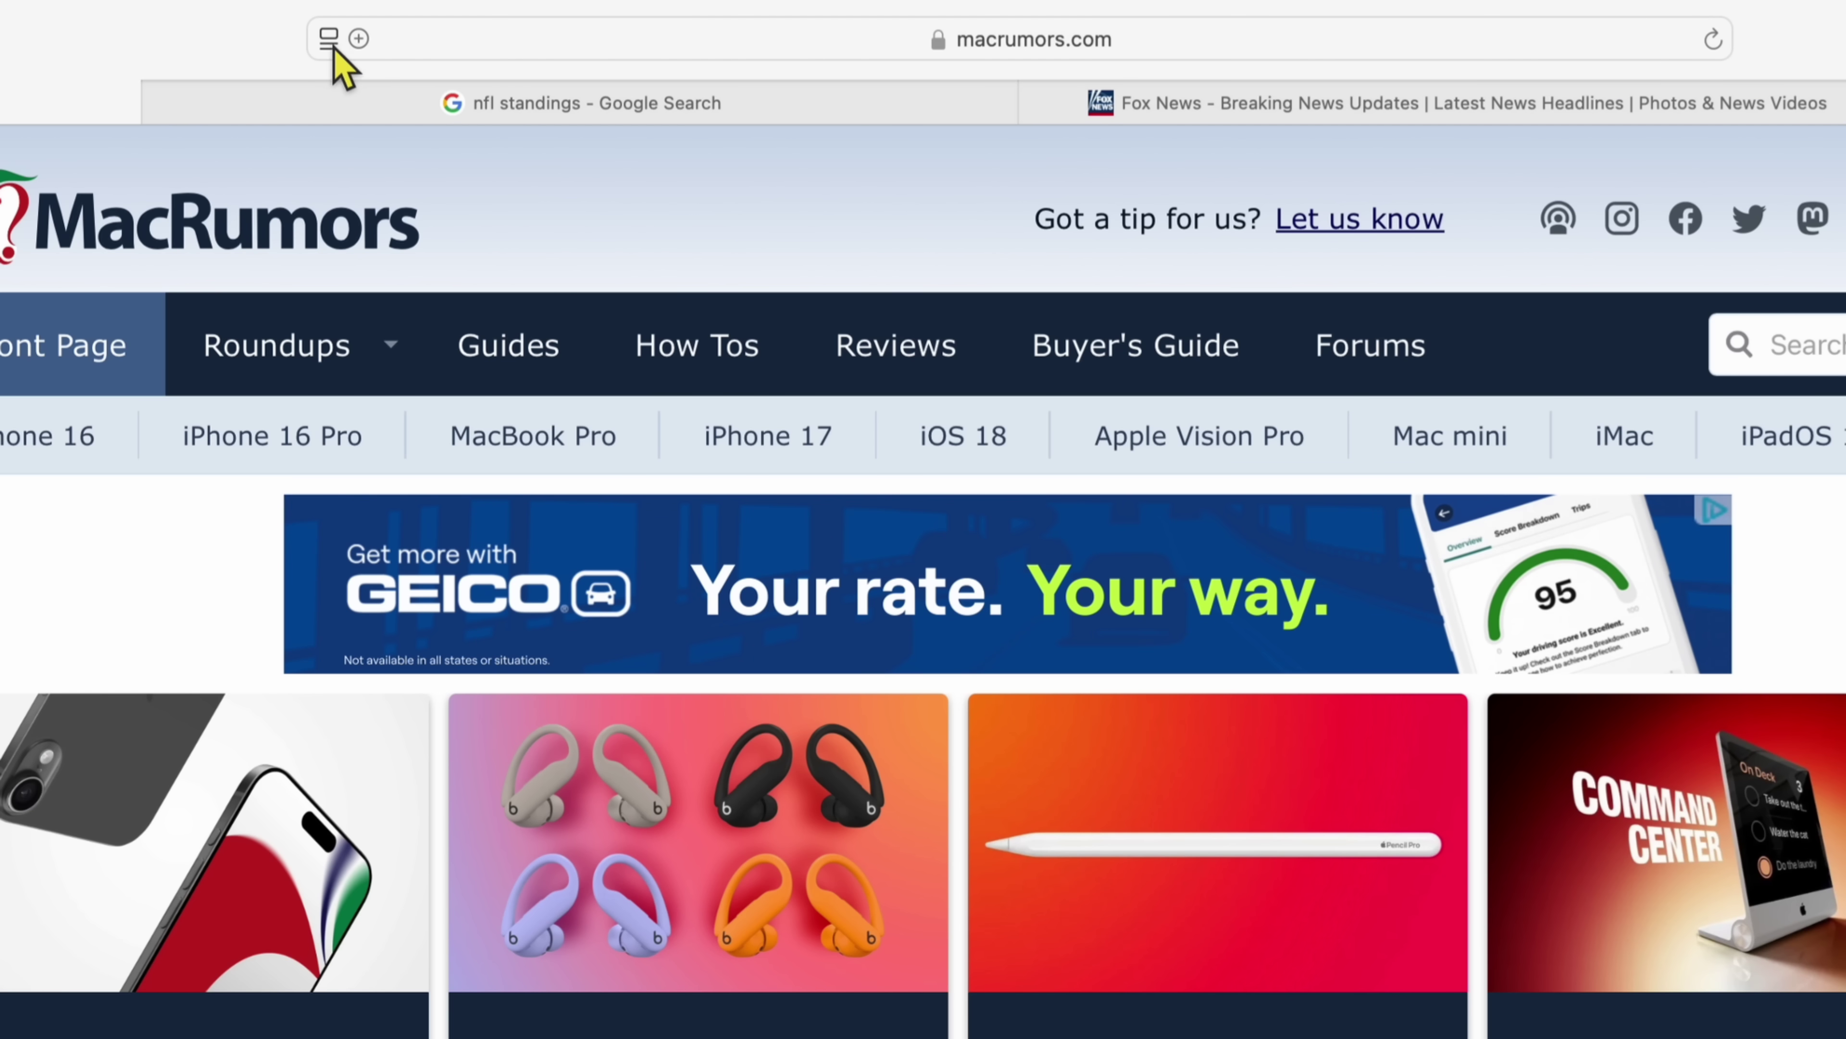
Step: In Safari, start hiding distracting items on macrumors.com and hide the GEICO banner ad above the featured stories
click(331, 45)
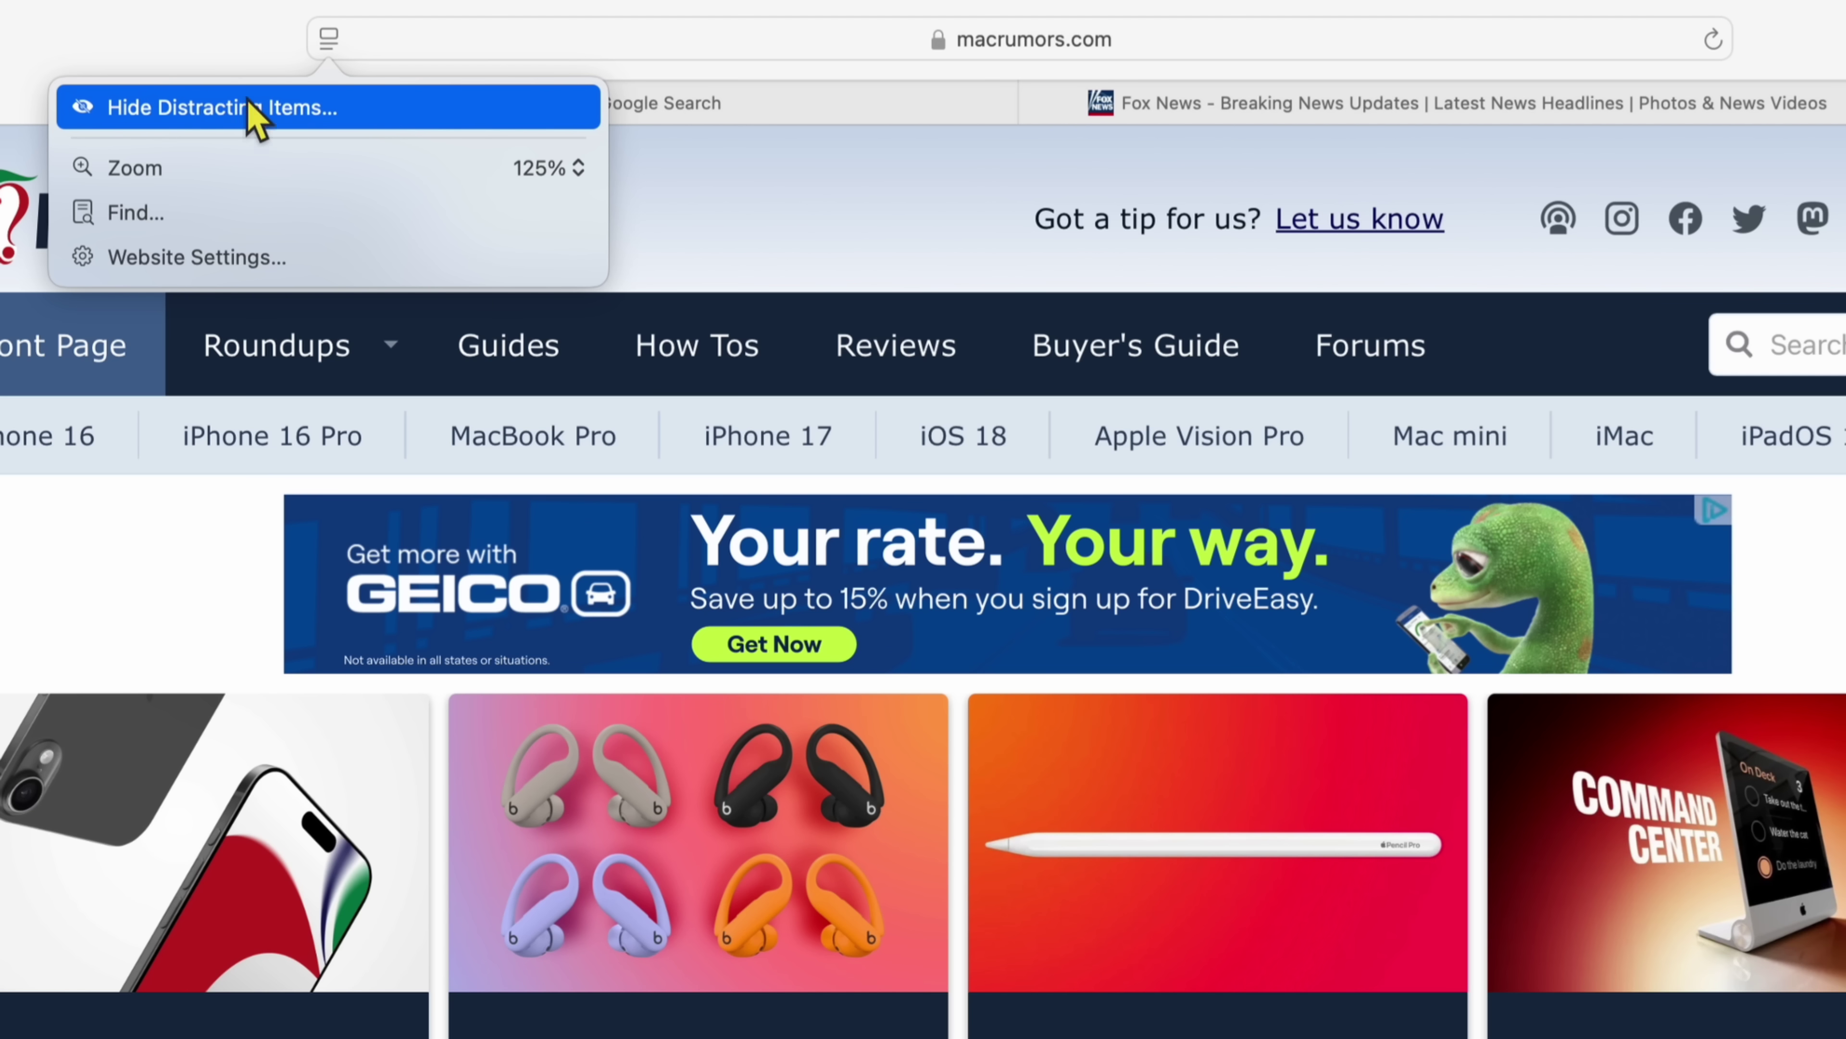
click(222, 110)
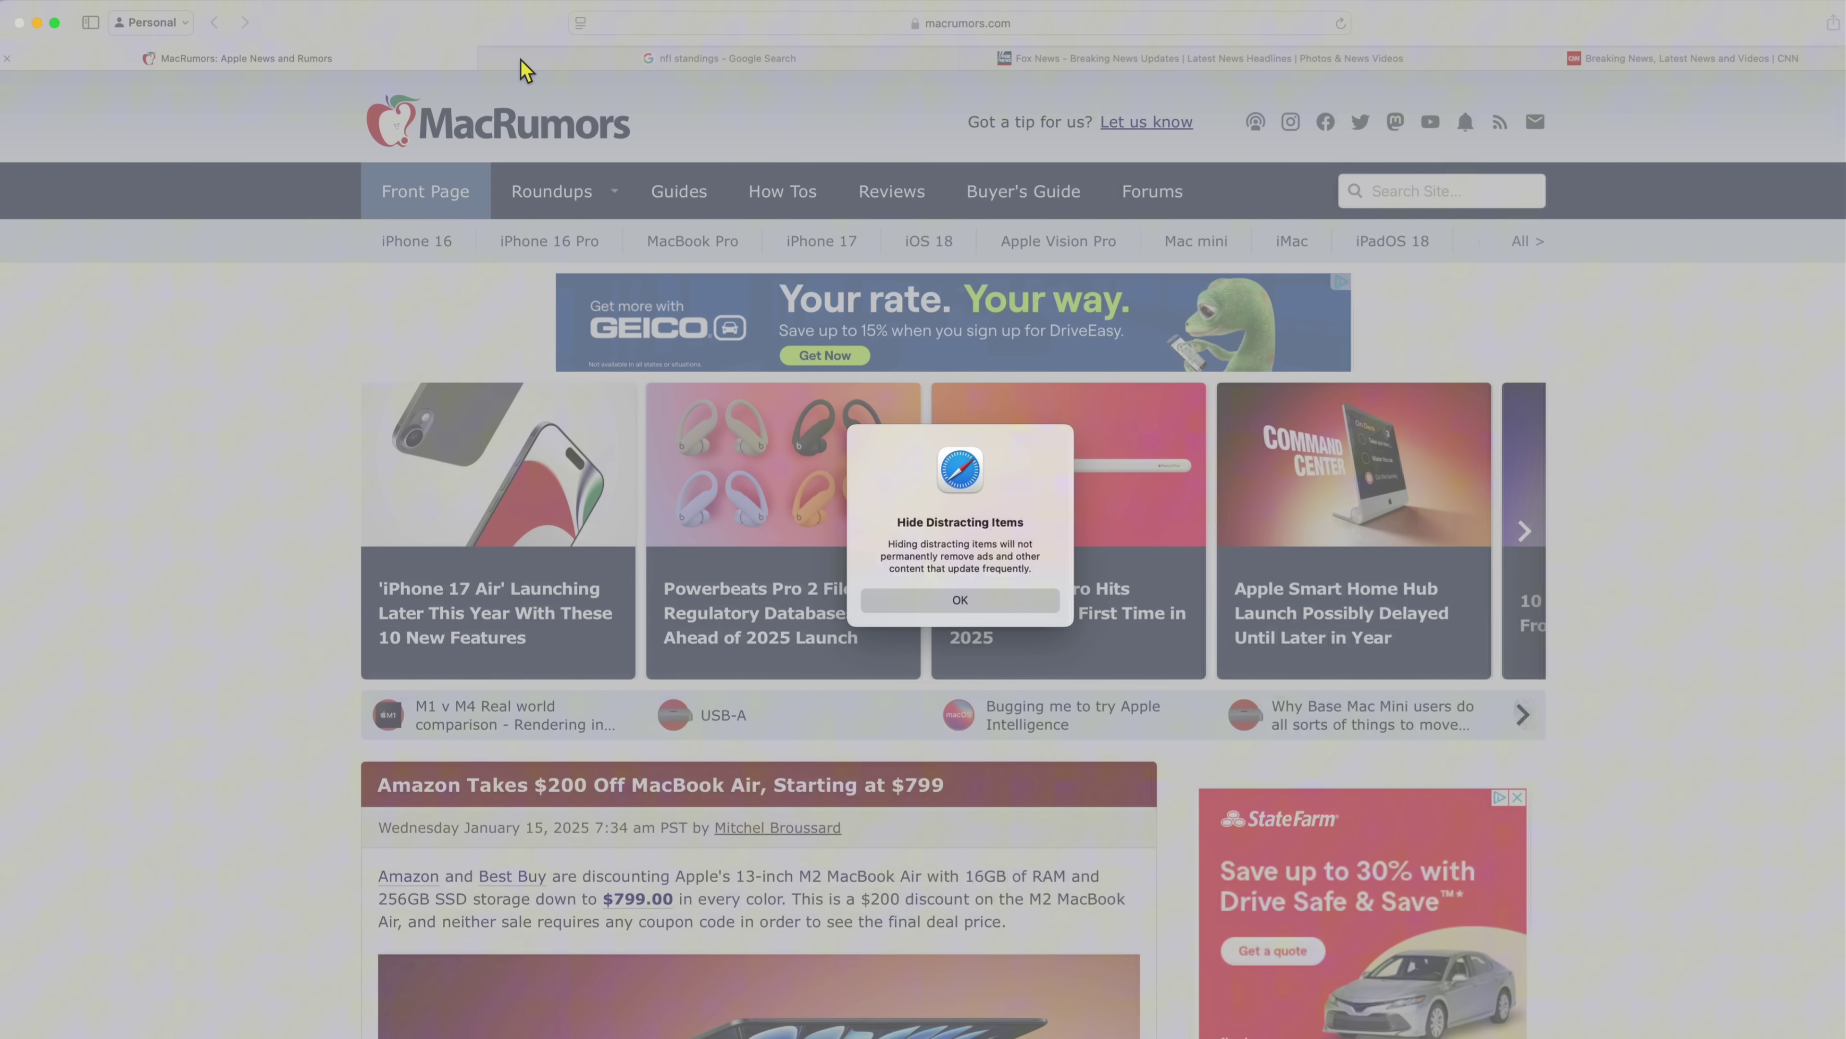
click(973, 602)
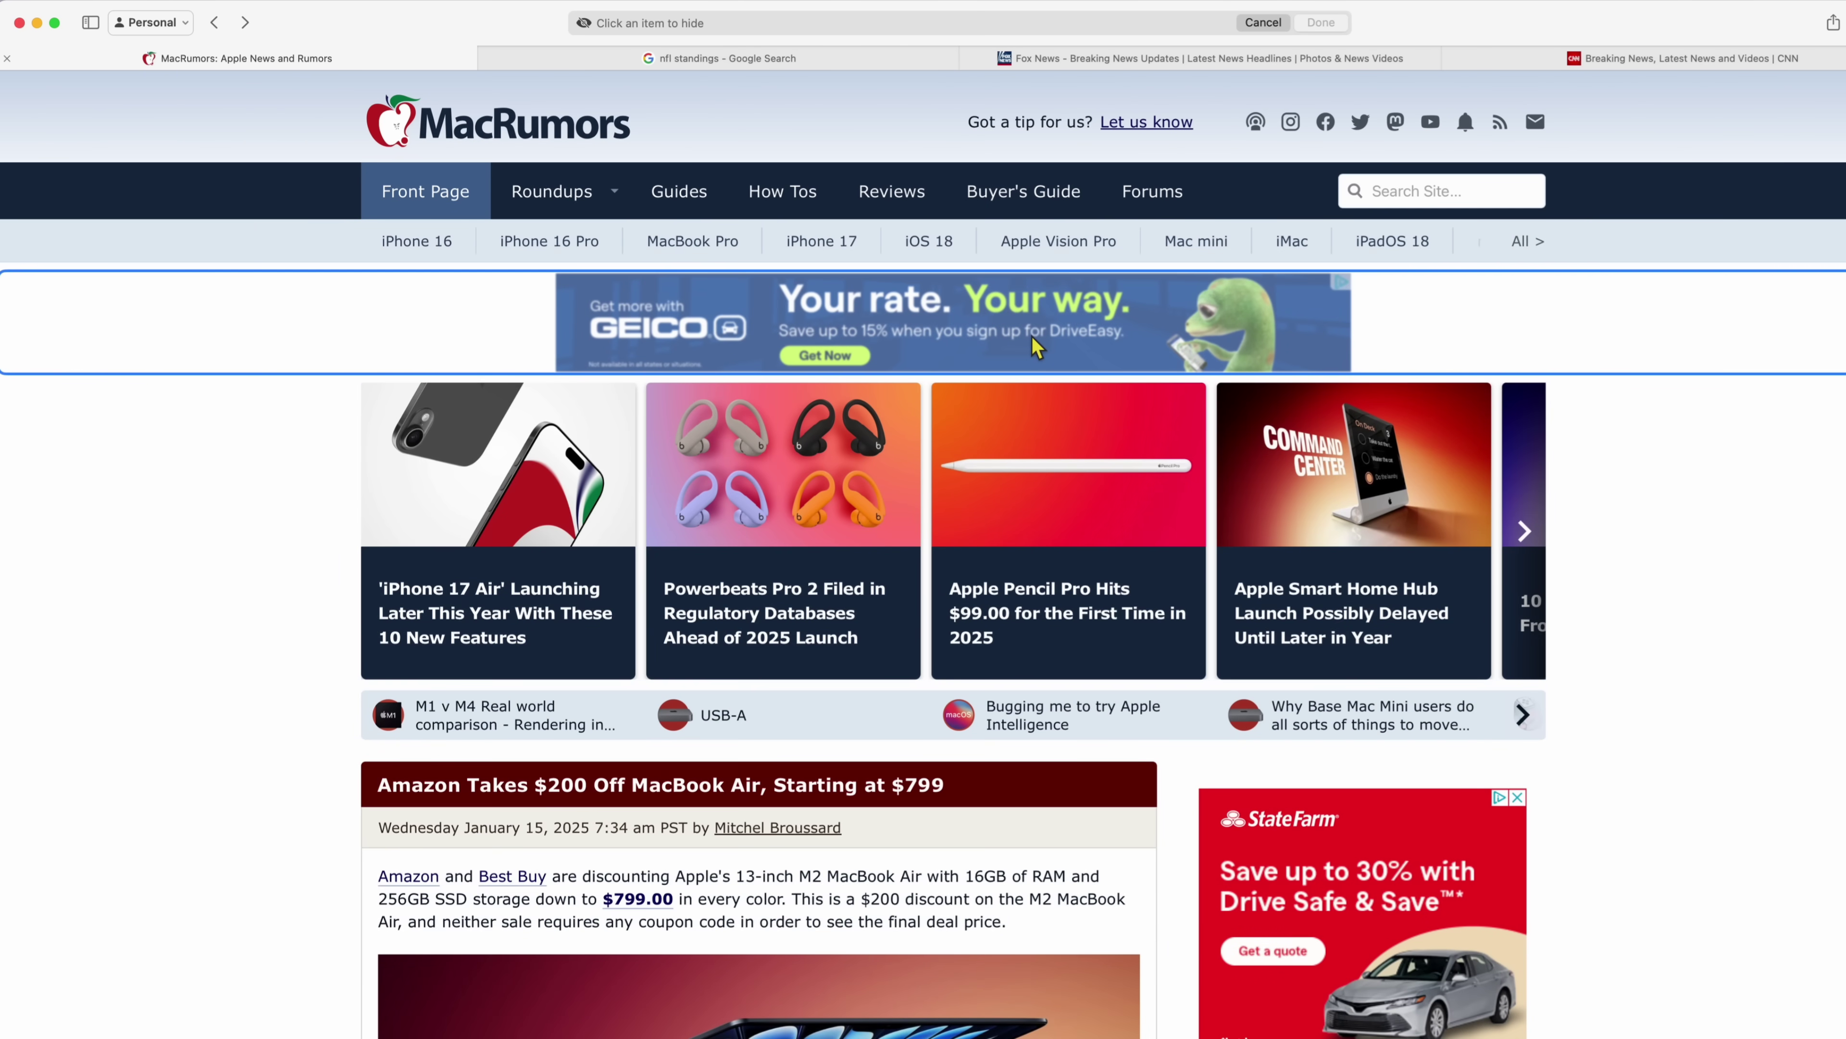
click(1036, 348)
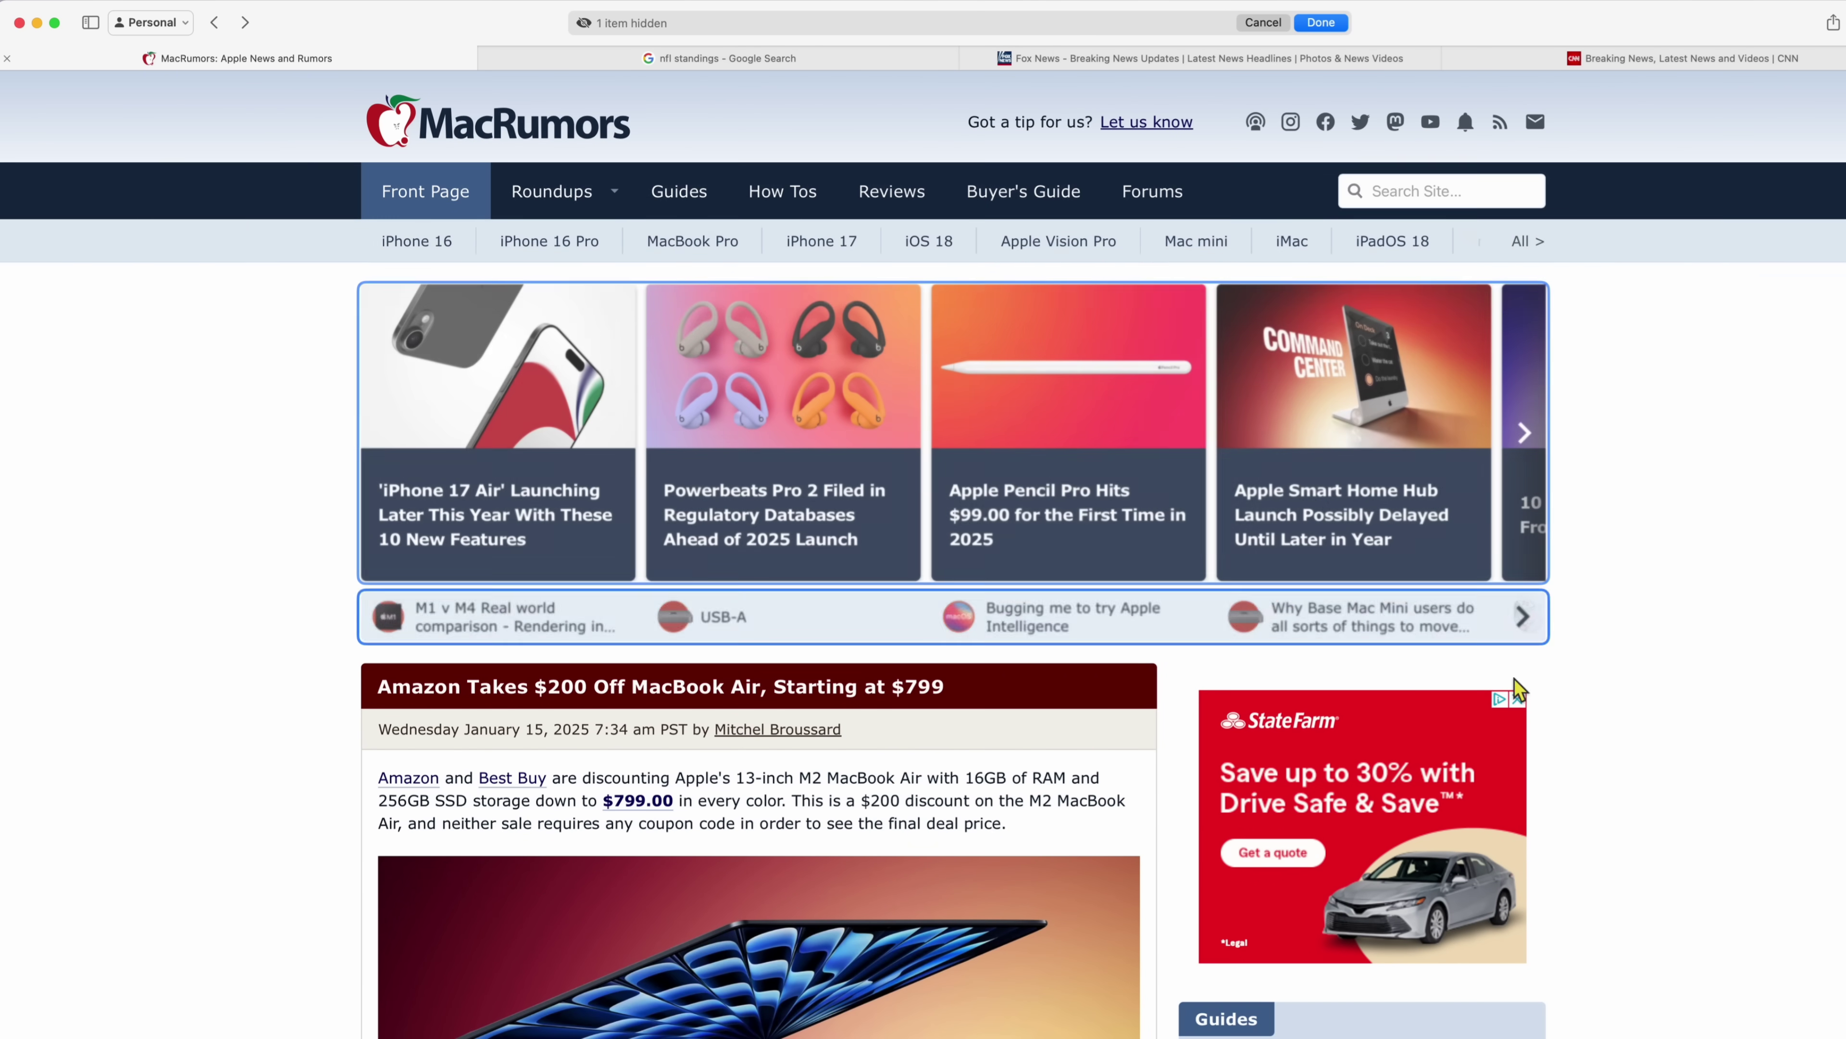
Step: Hide the State Farm, tastytrade, DayQuil and Vrbo vacation ads further down the MacRumors page and finish hiding items
scroll(1519, 687, down, 3)
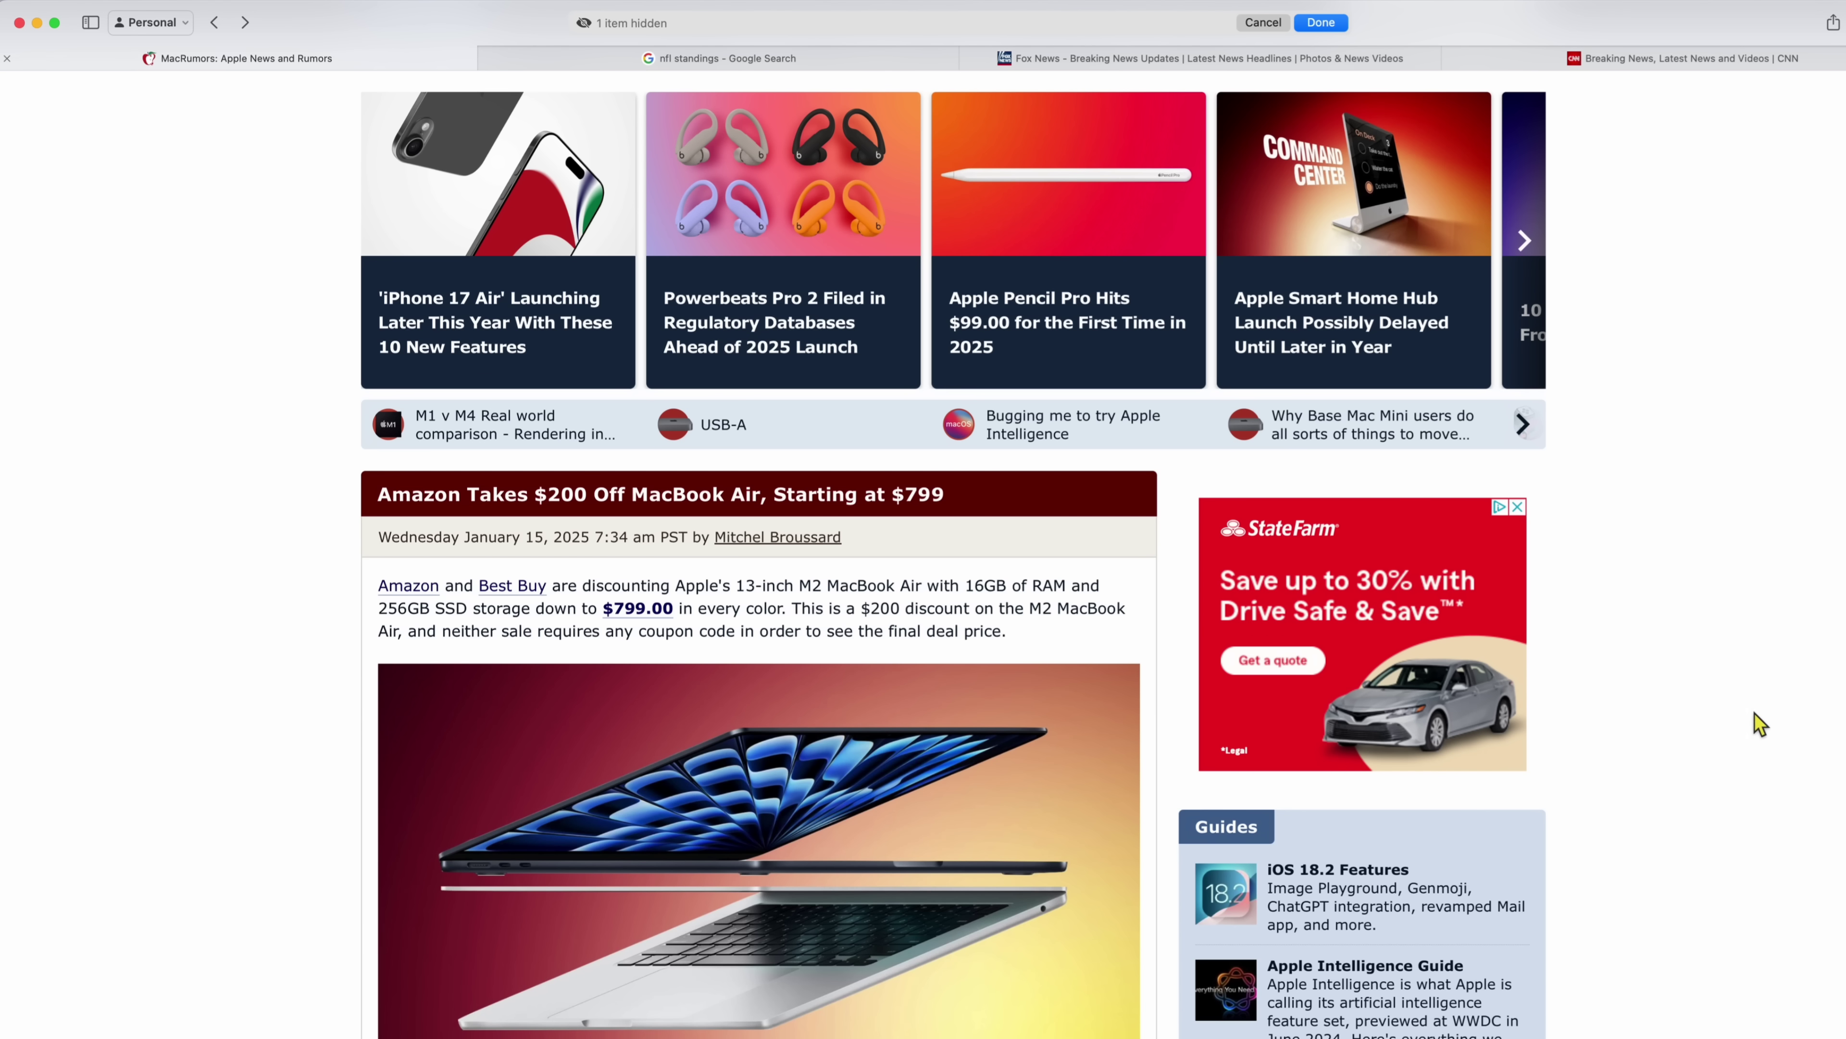
click(1408, 627)
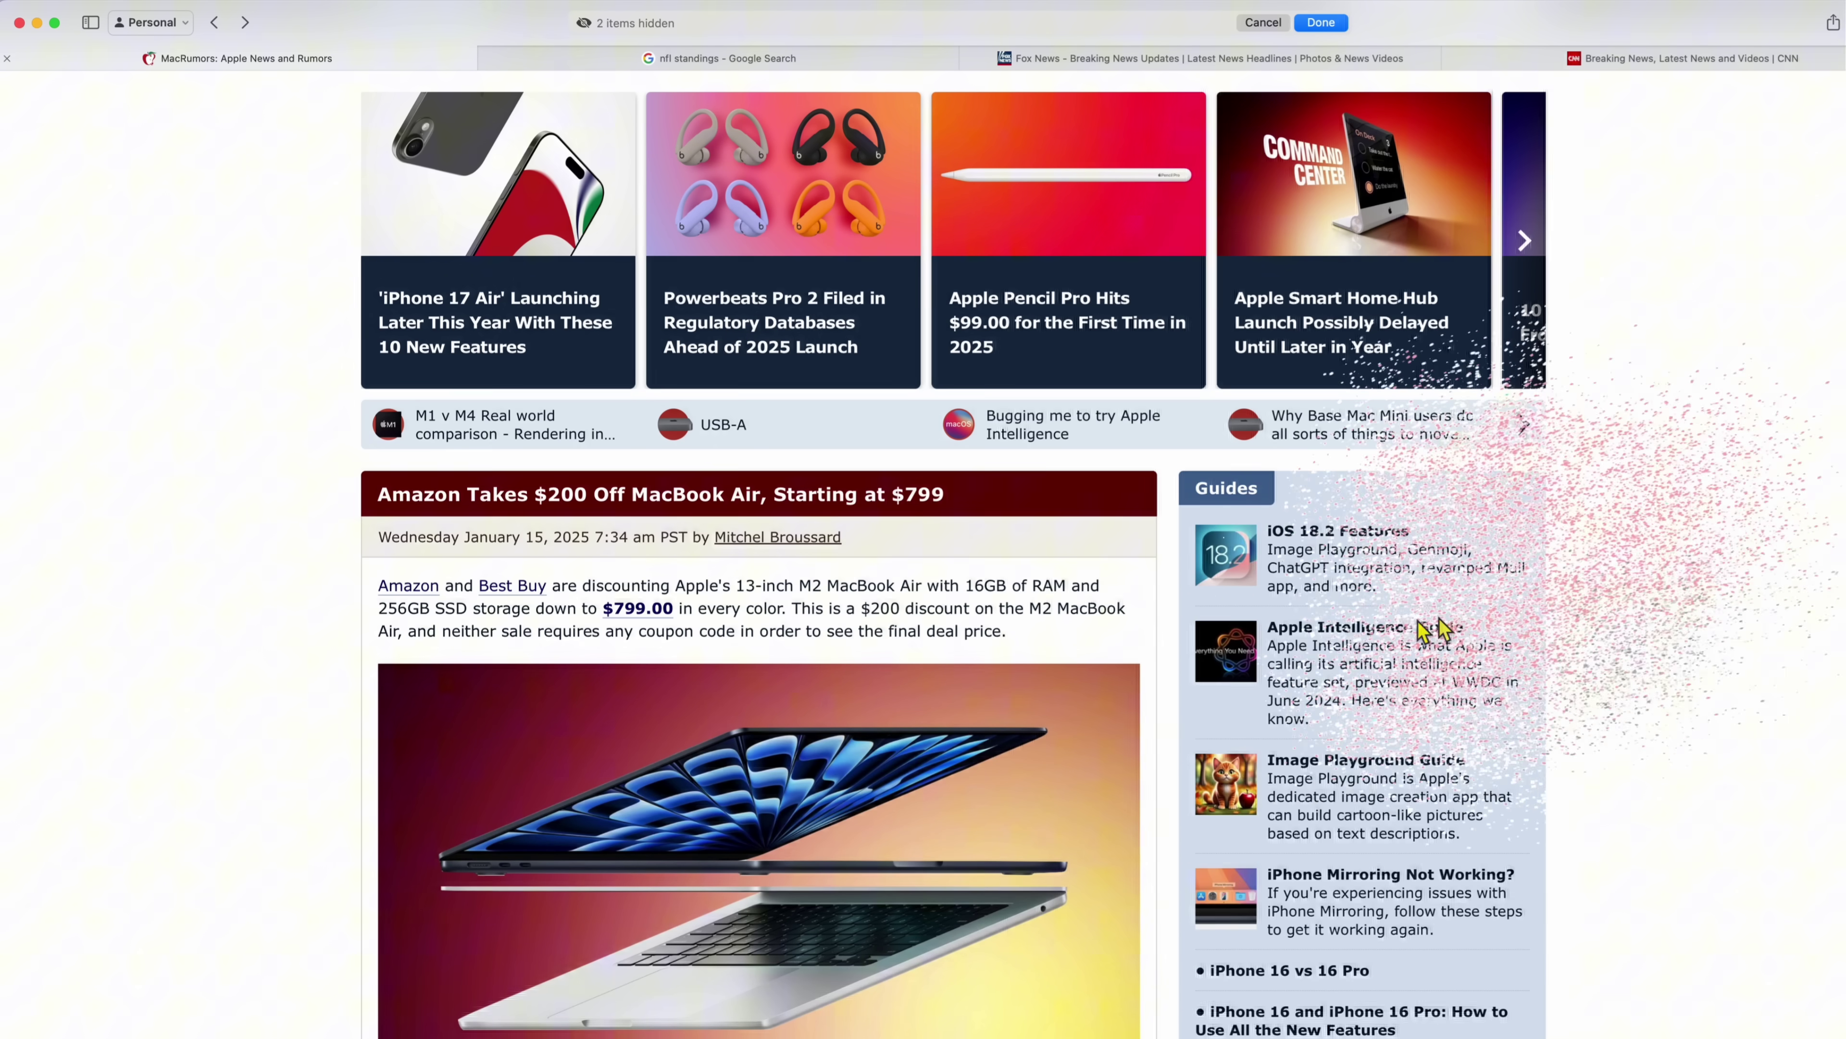
scroll(1719, 586, down, 14)
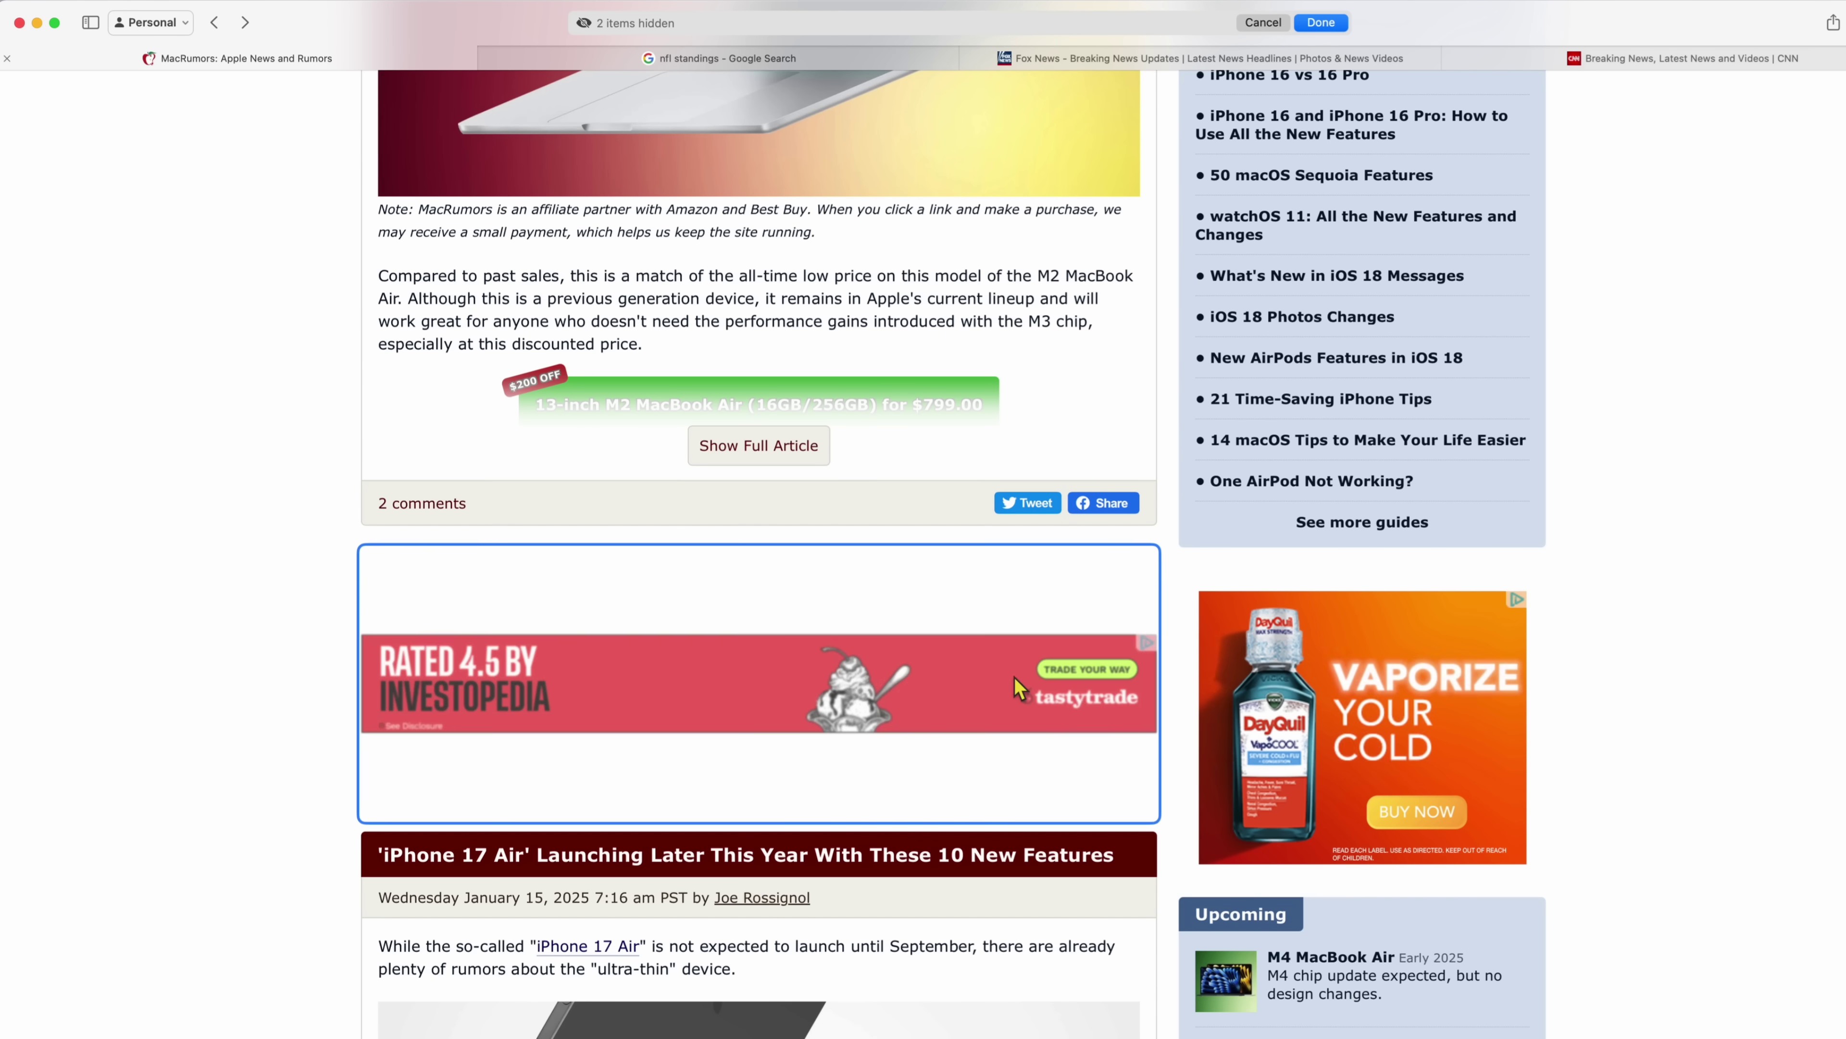
click(1014, 677)
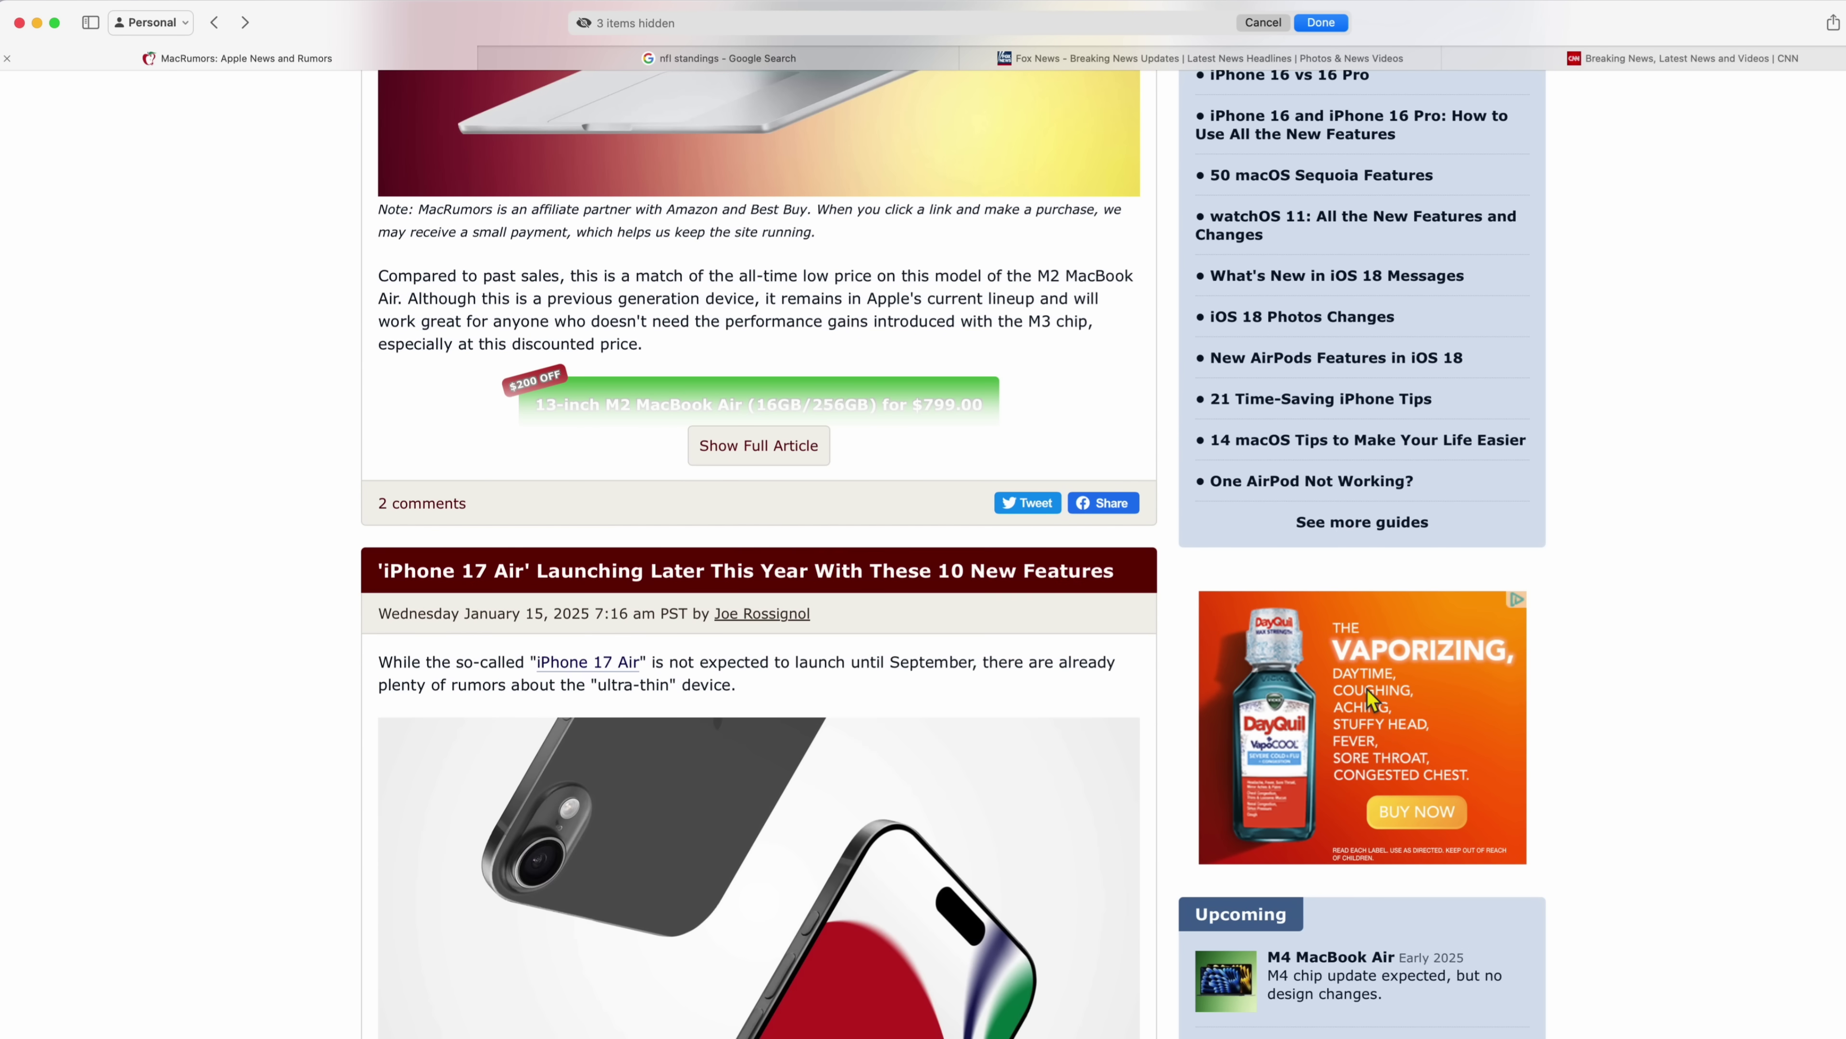
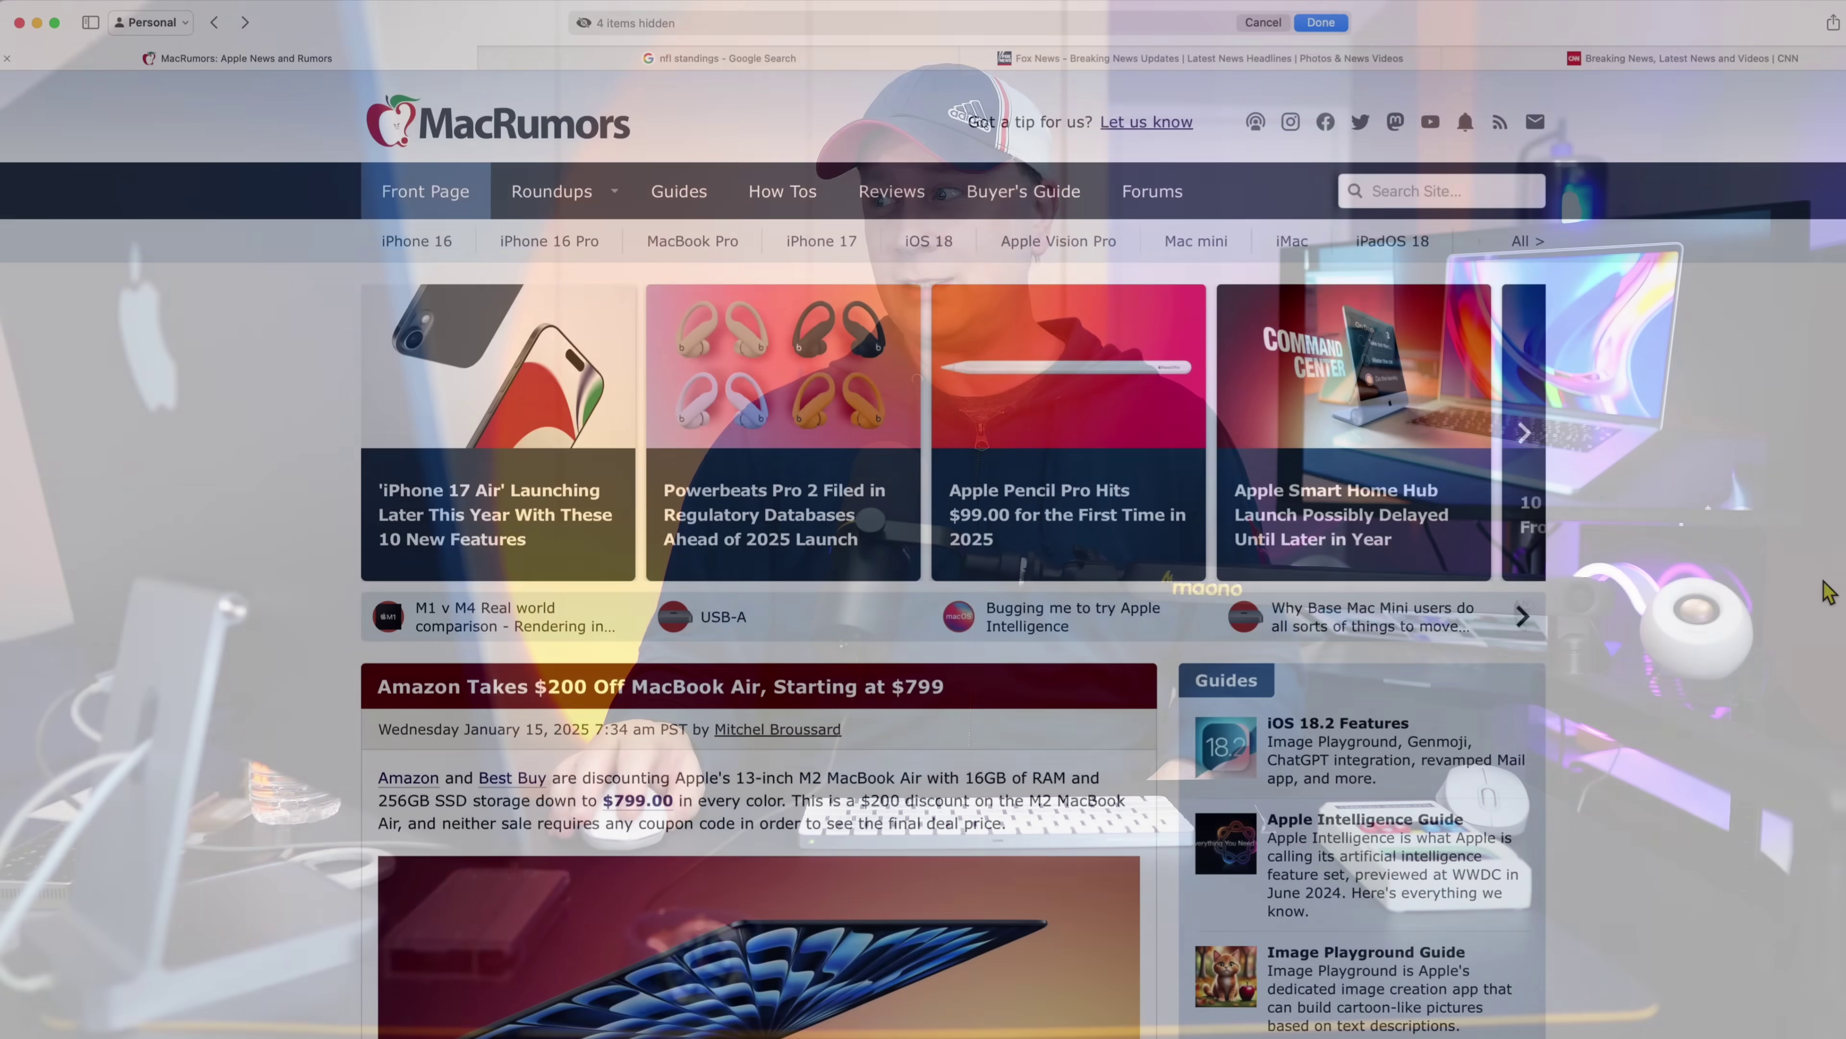
scroll(1813, 585, down, 20)
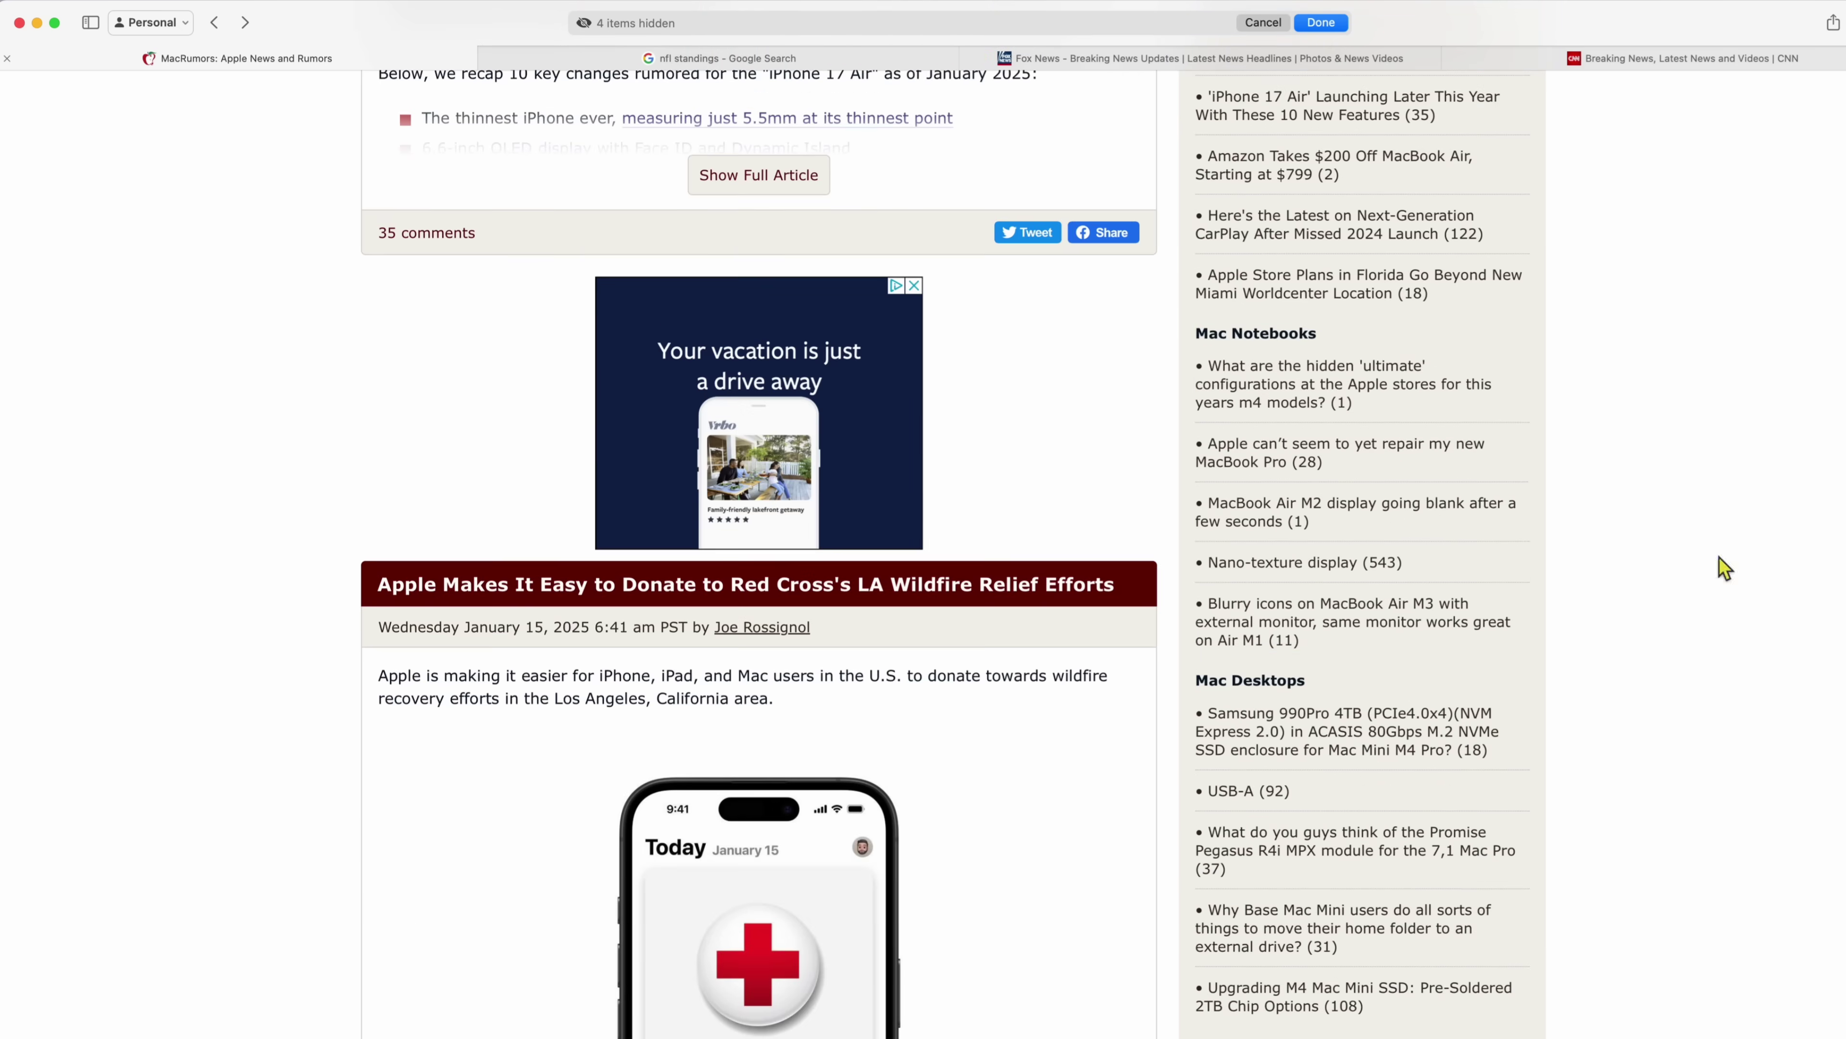
click(911, 416)
scroll(1768, 567, up, 10)
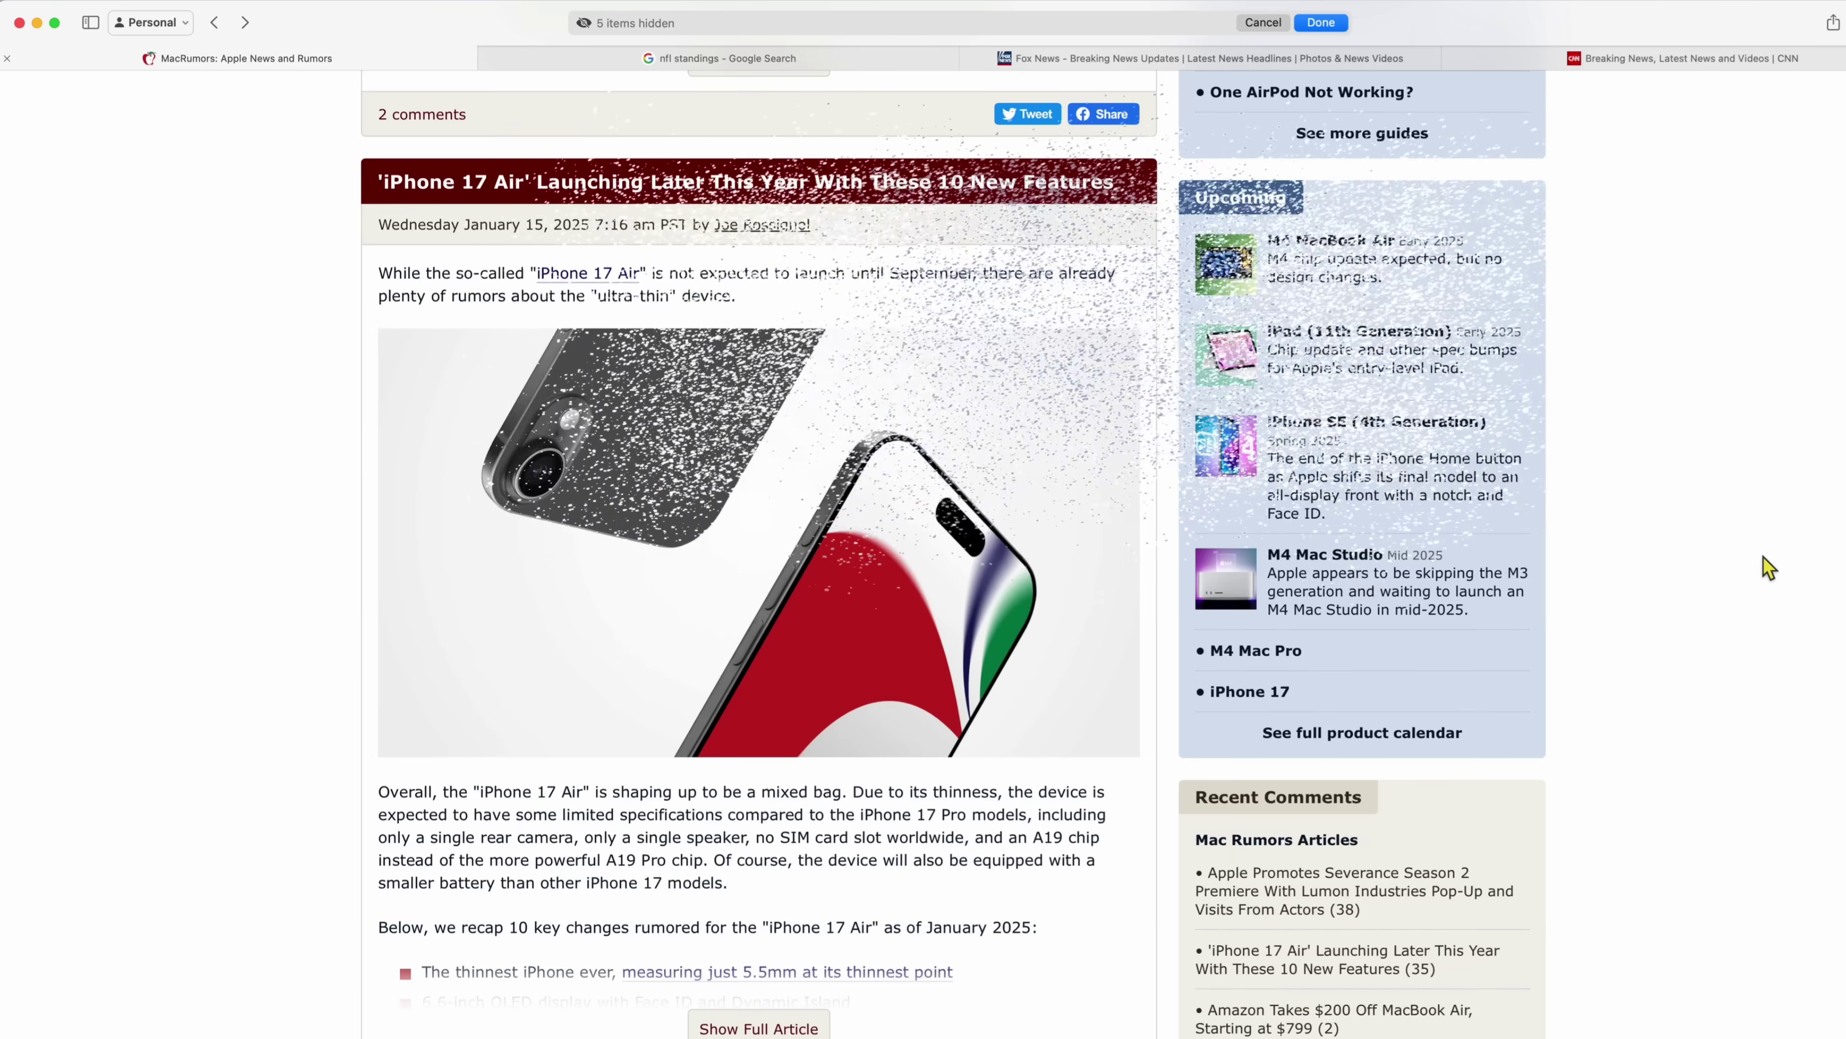
scroll(1768, 568, up, 10)
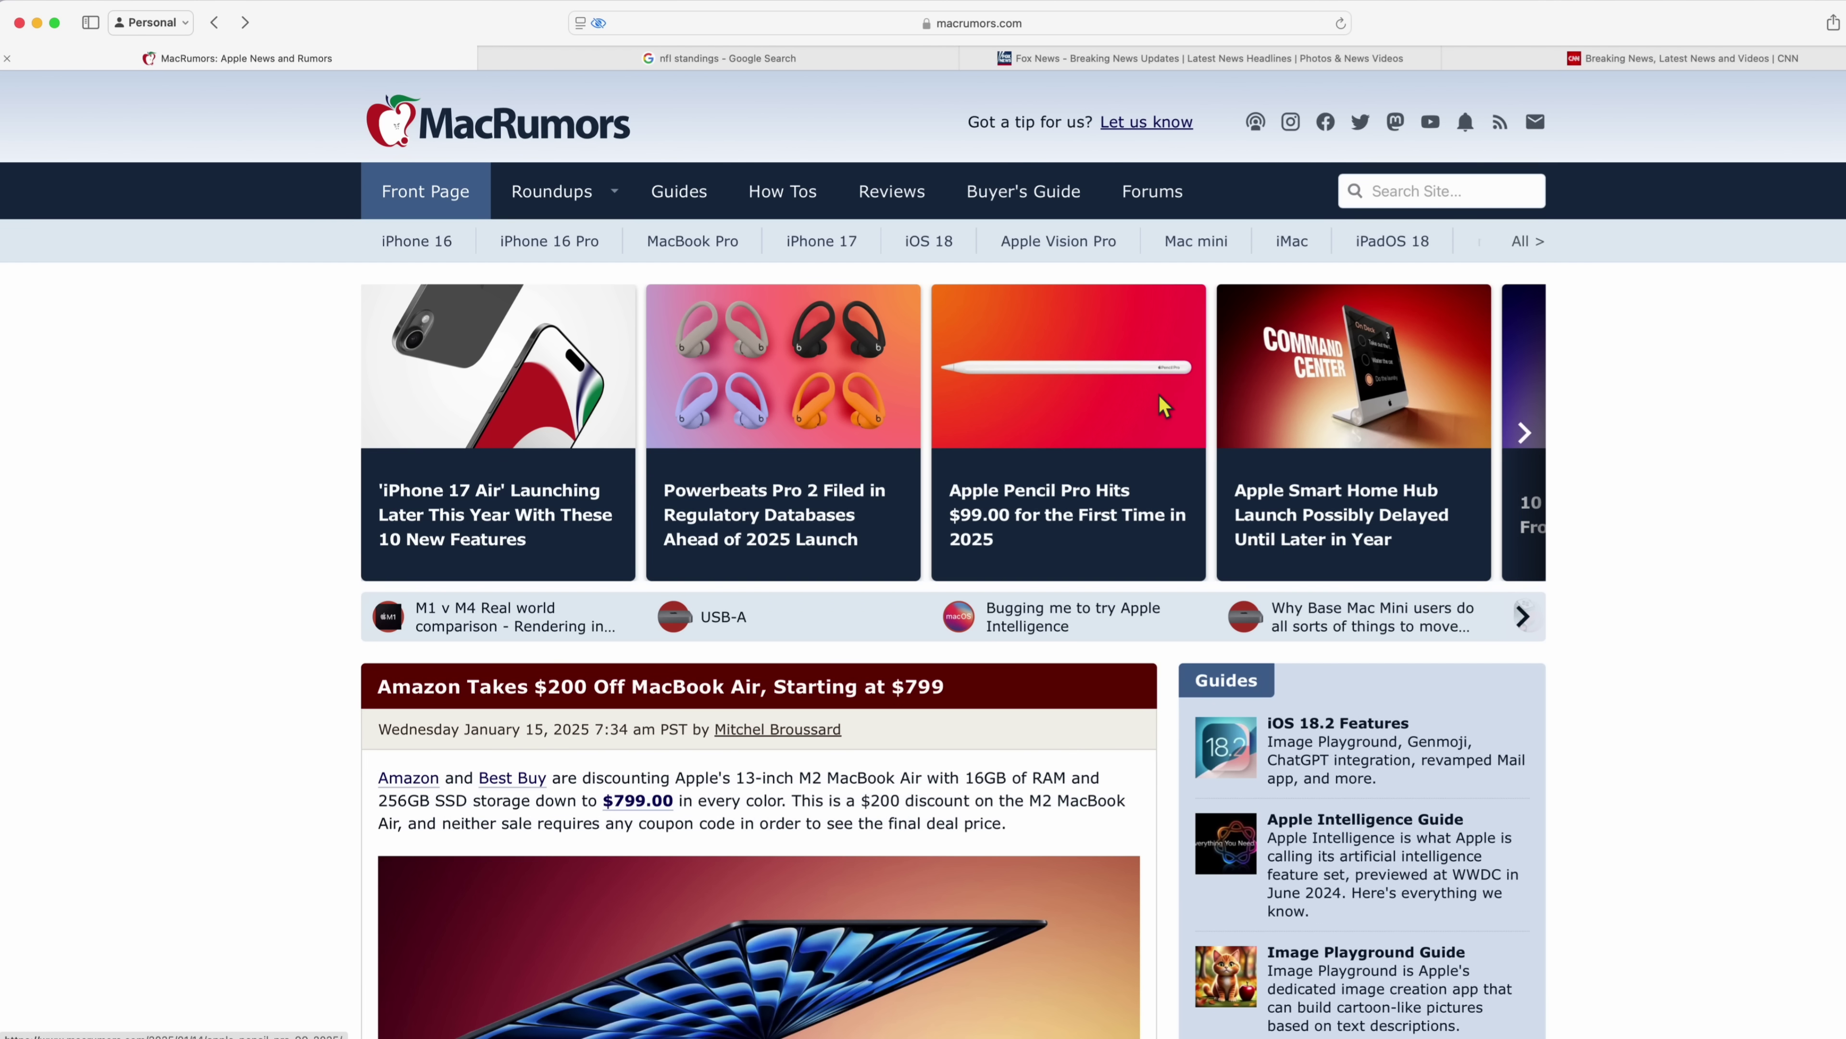
Step: Look through the MacRumors front page to check which ads stay hidden, including after a reload
scroll(1699, 433, down, 15)
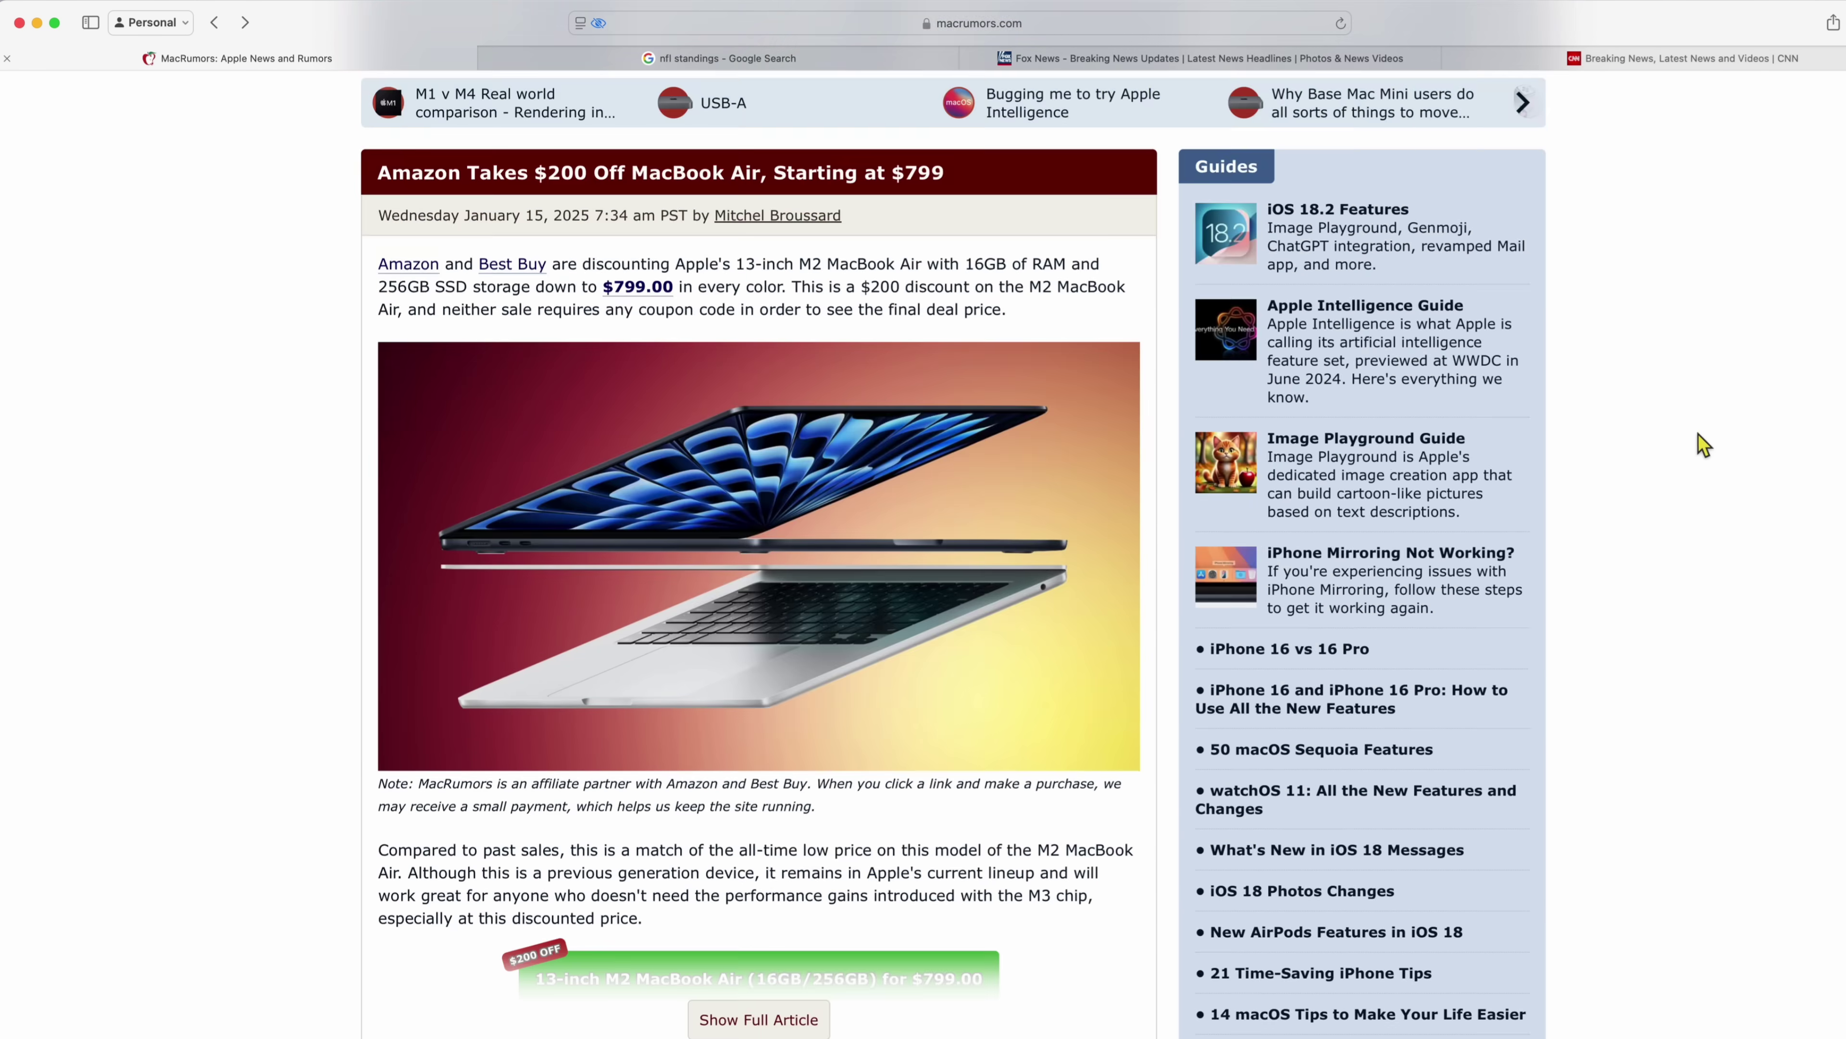
scroll(1698, 446, up, 12)
scroll(1702, 445, down, 20)
scroll(1704, 446, down, 5)
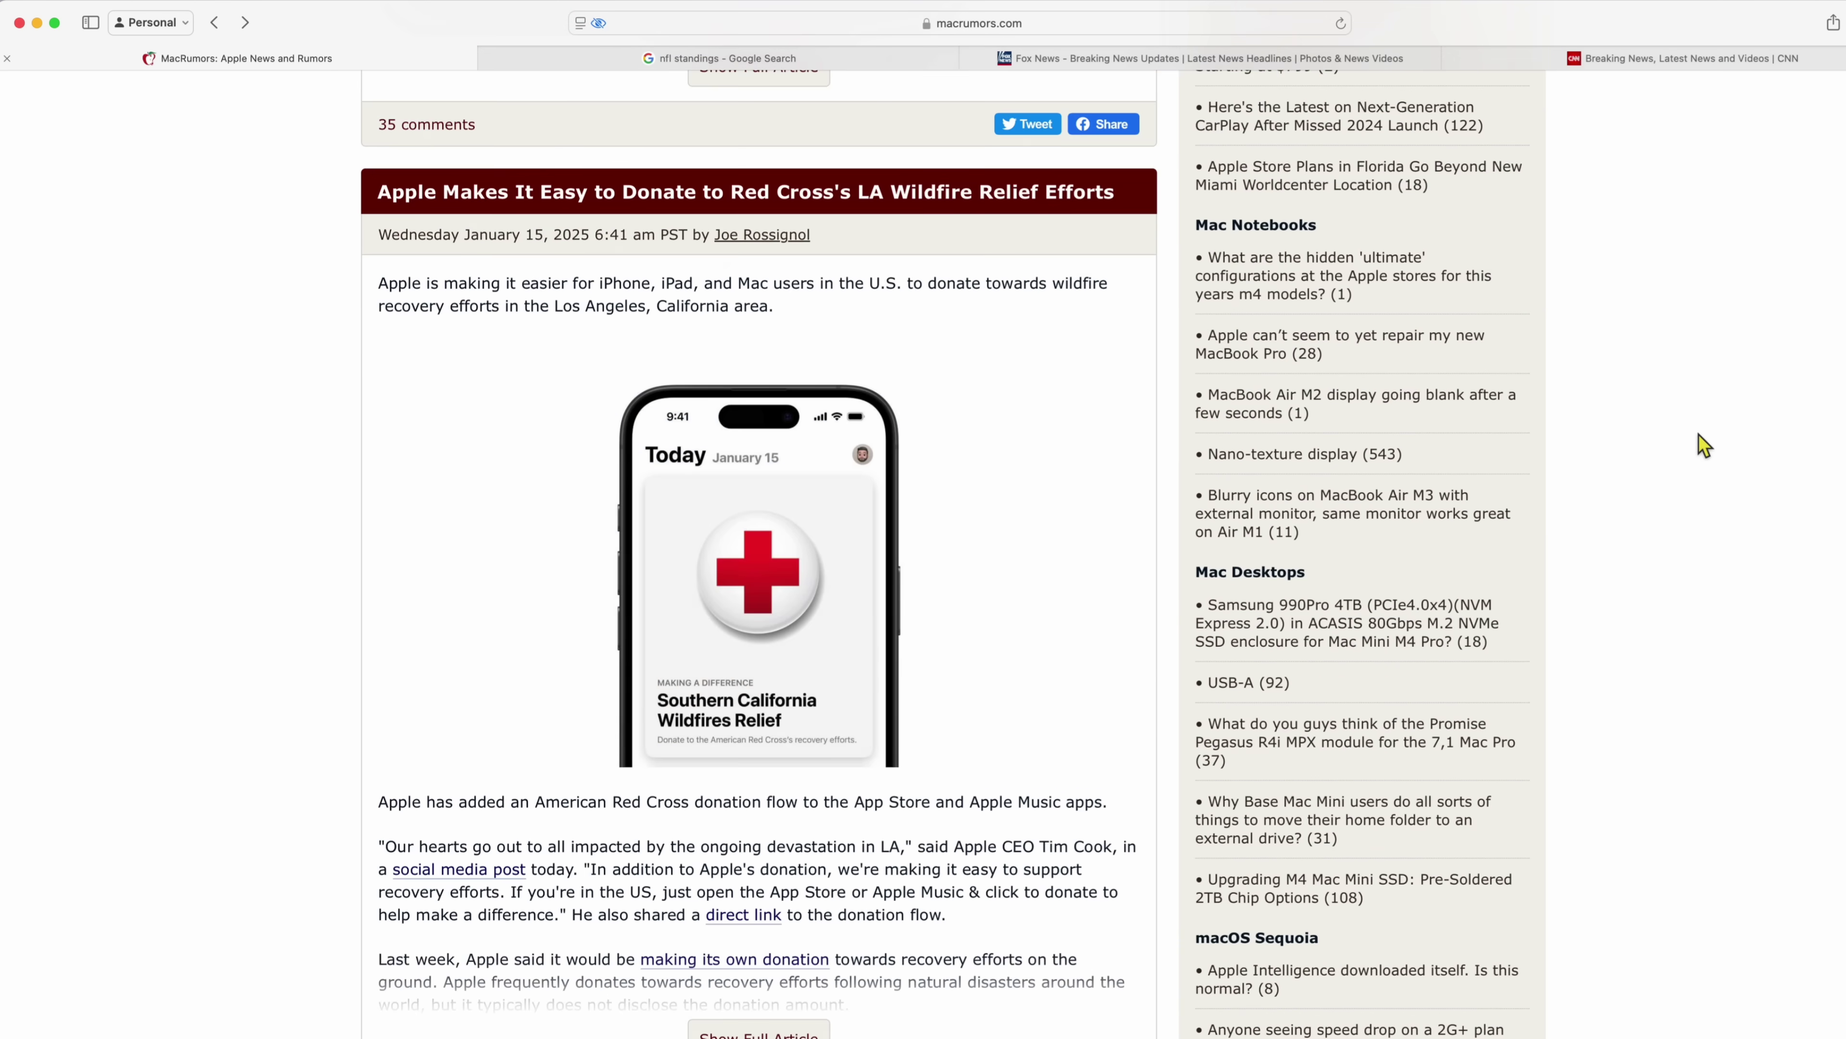
scroll(1704, 445, up, 20)
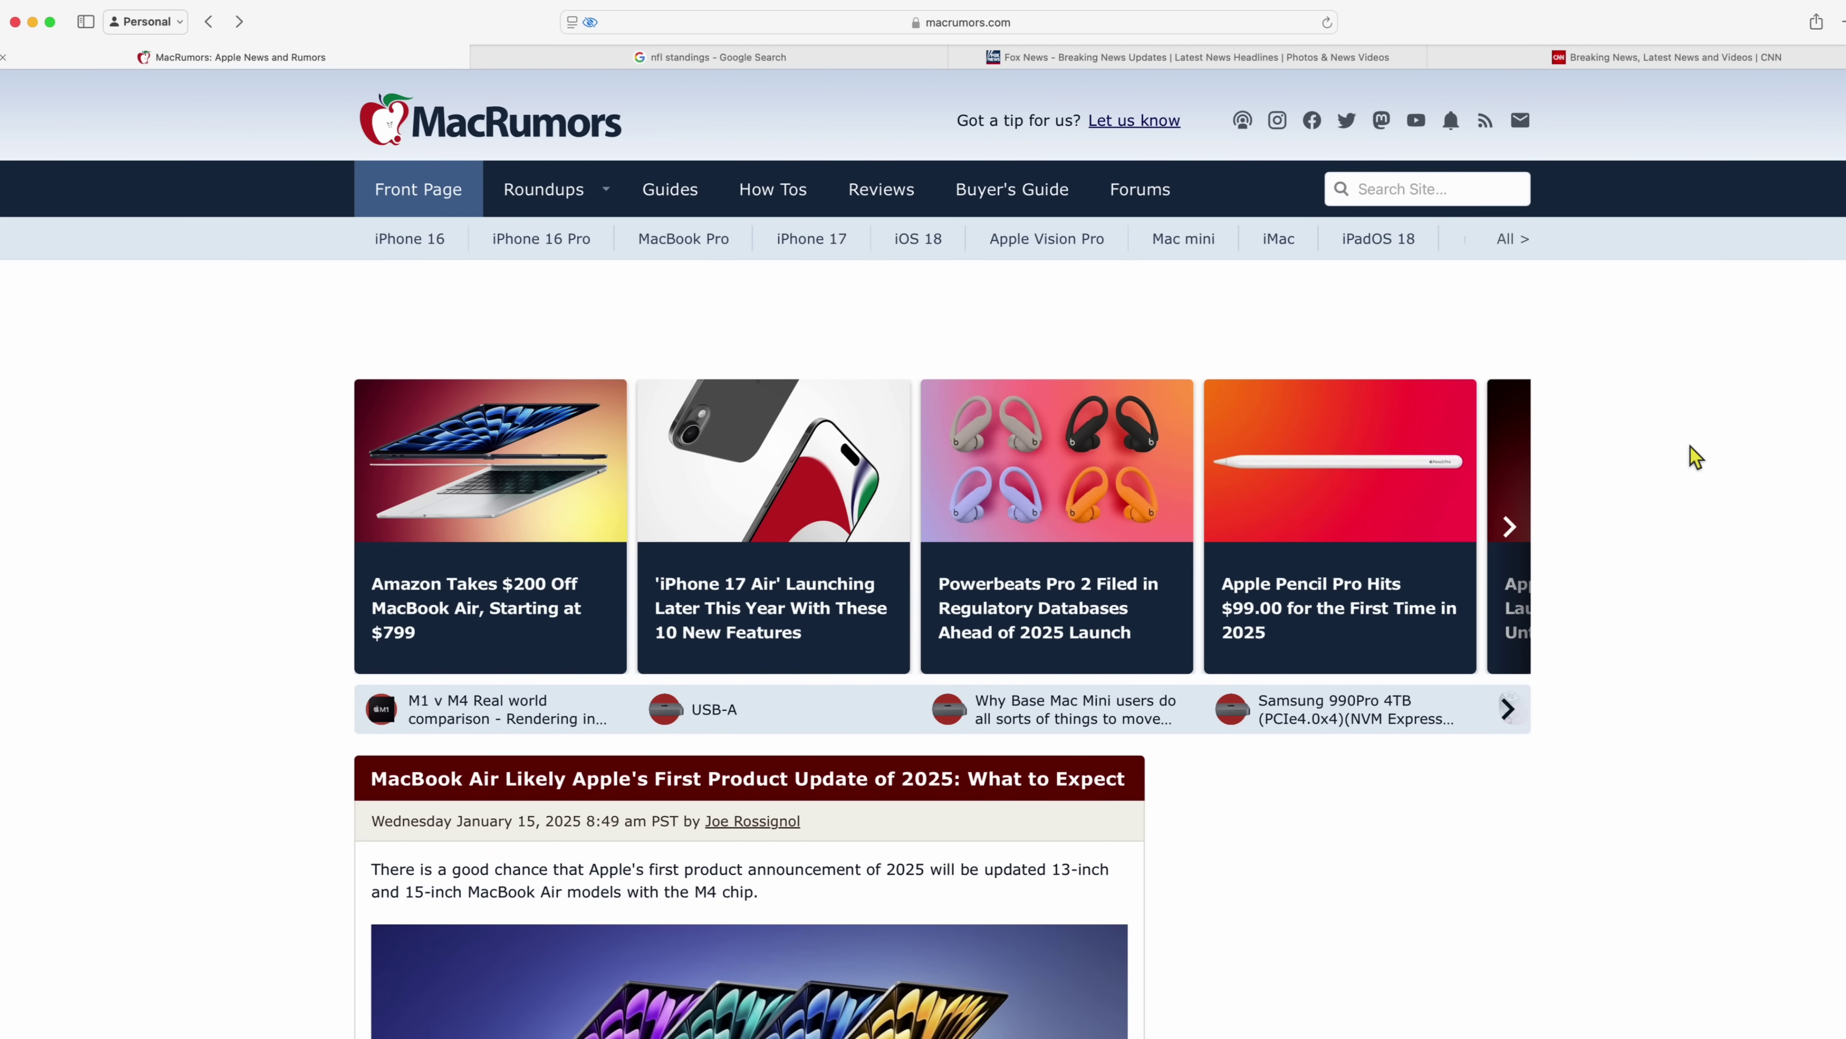
scroll(1696, 456, down, 3)
scroll(1551, 626, up, 3)
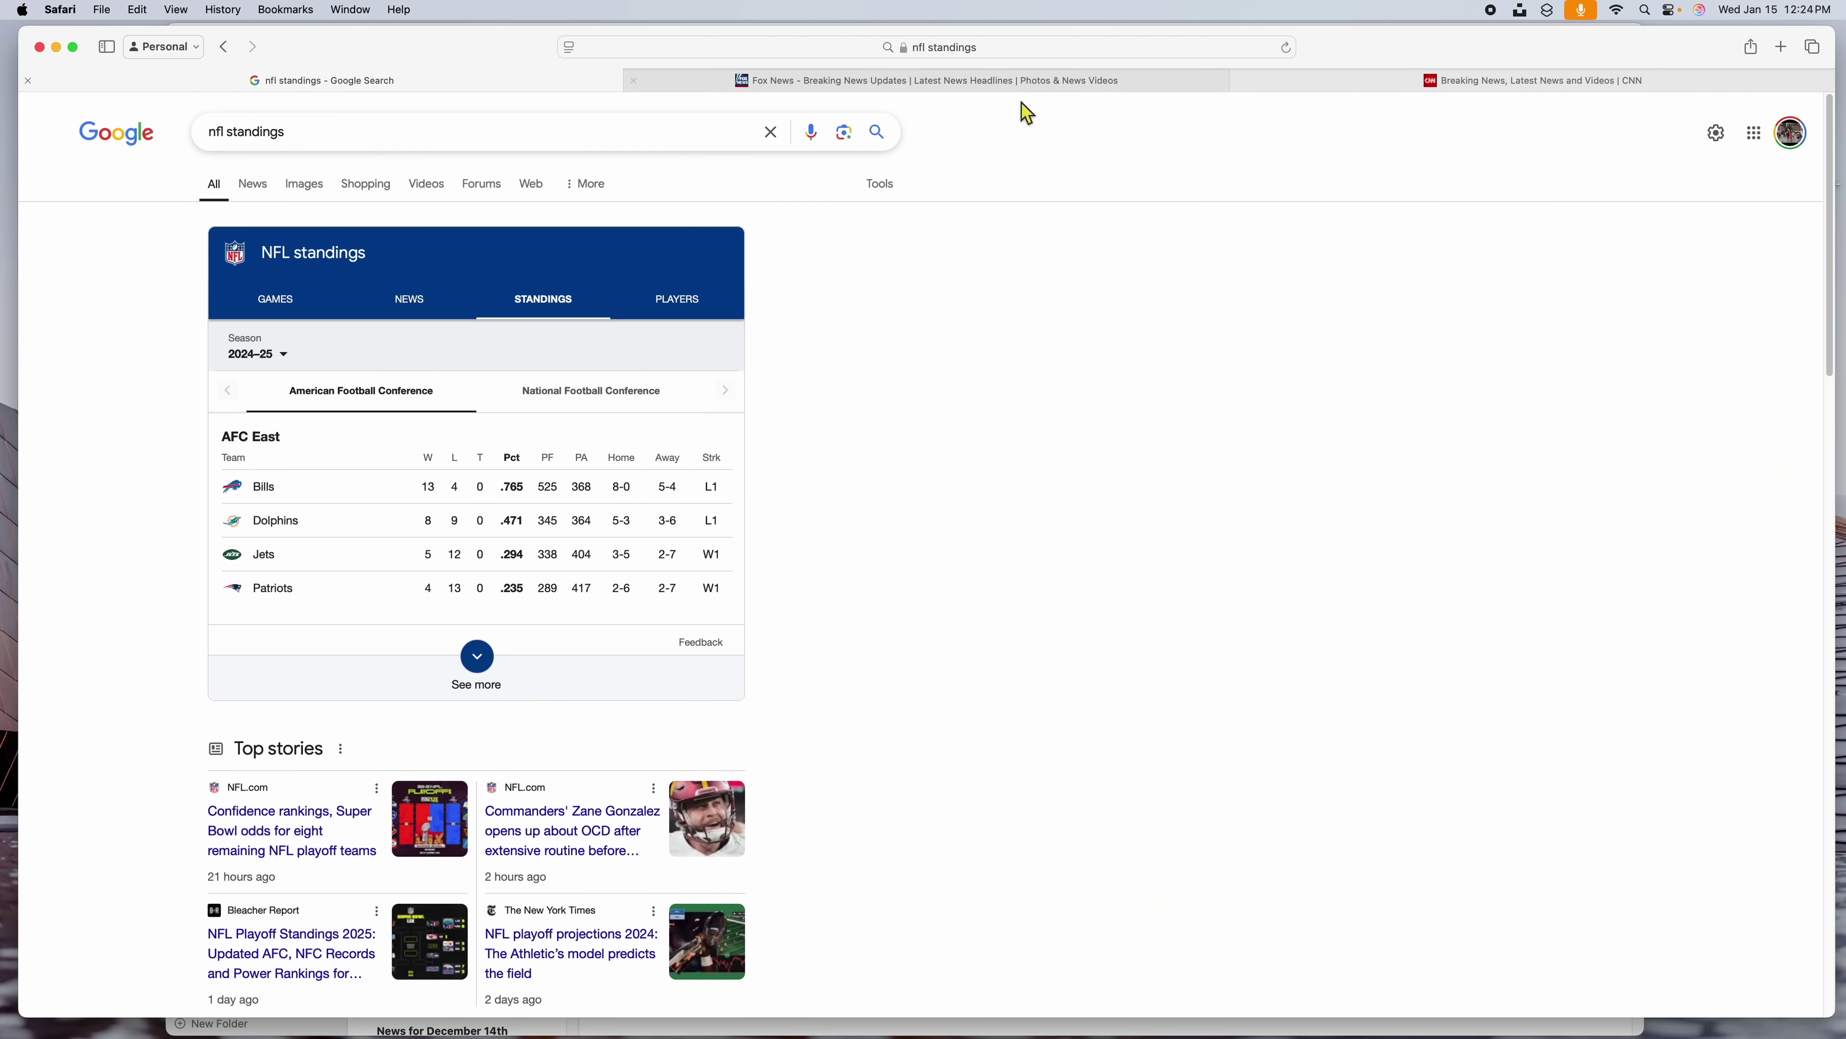
Step: In Safari's per-website page zoom settings, set google.com to 115%
click(62, 10)
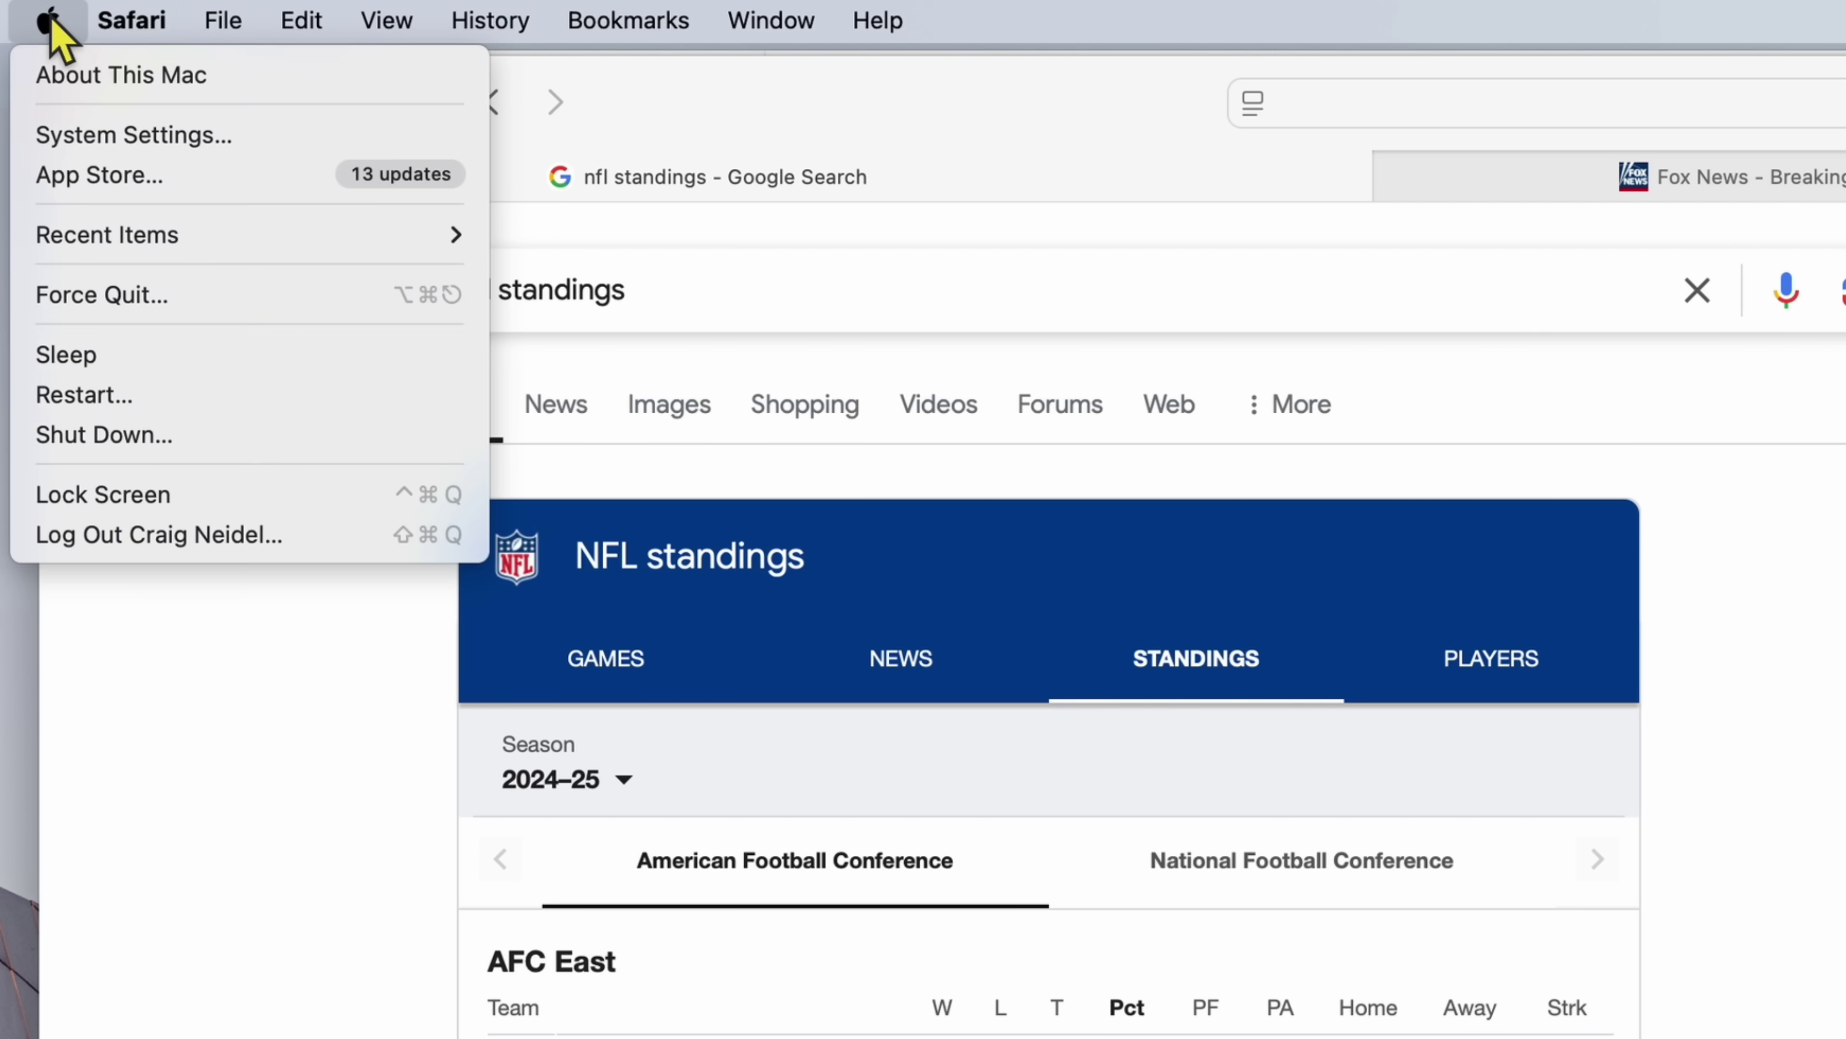
click(162, 187)
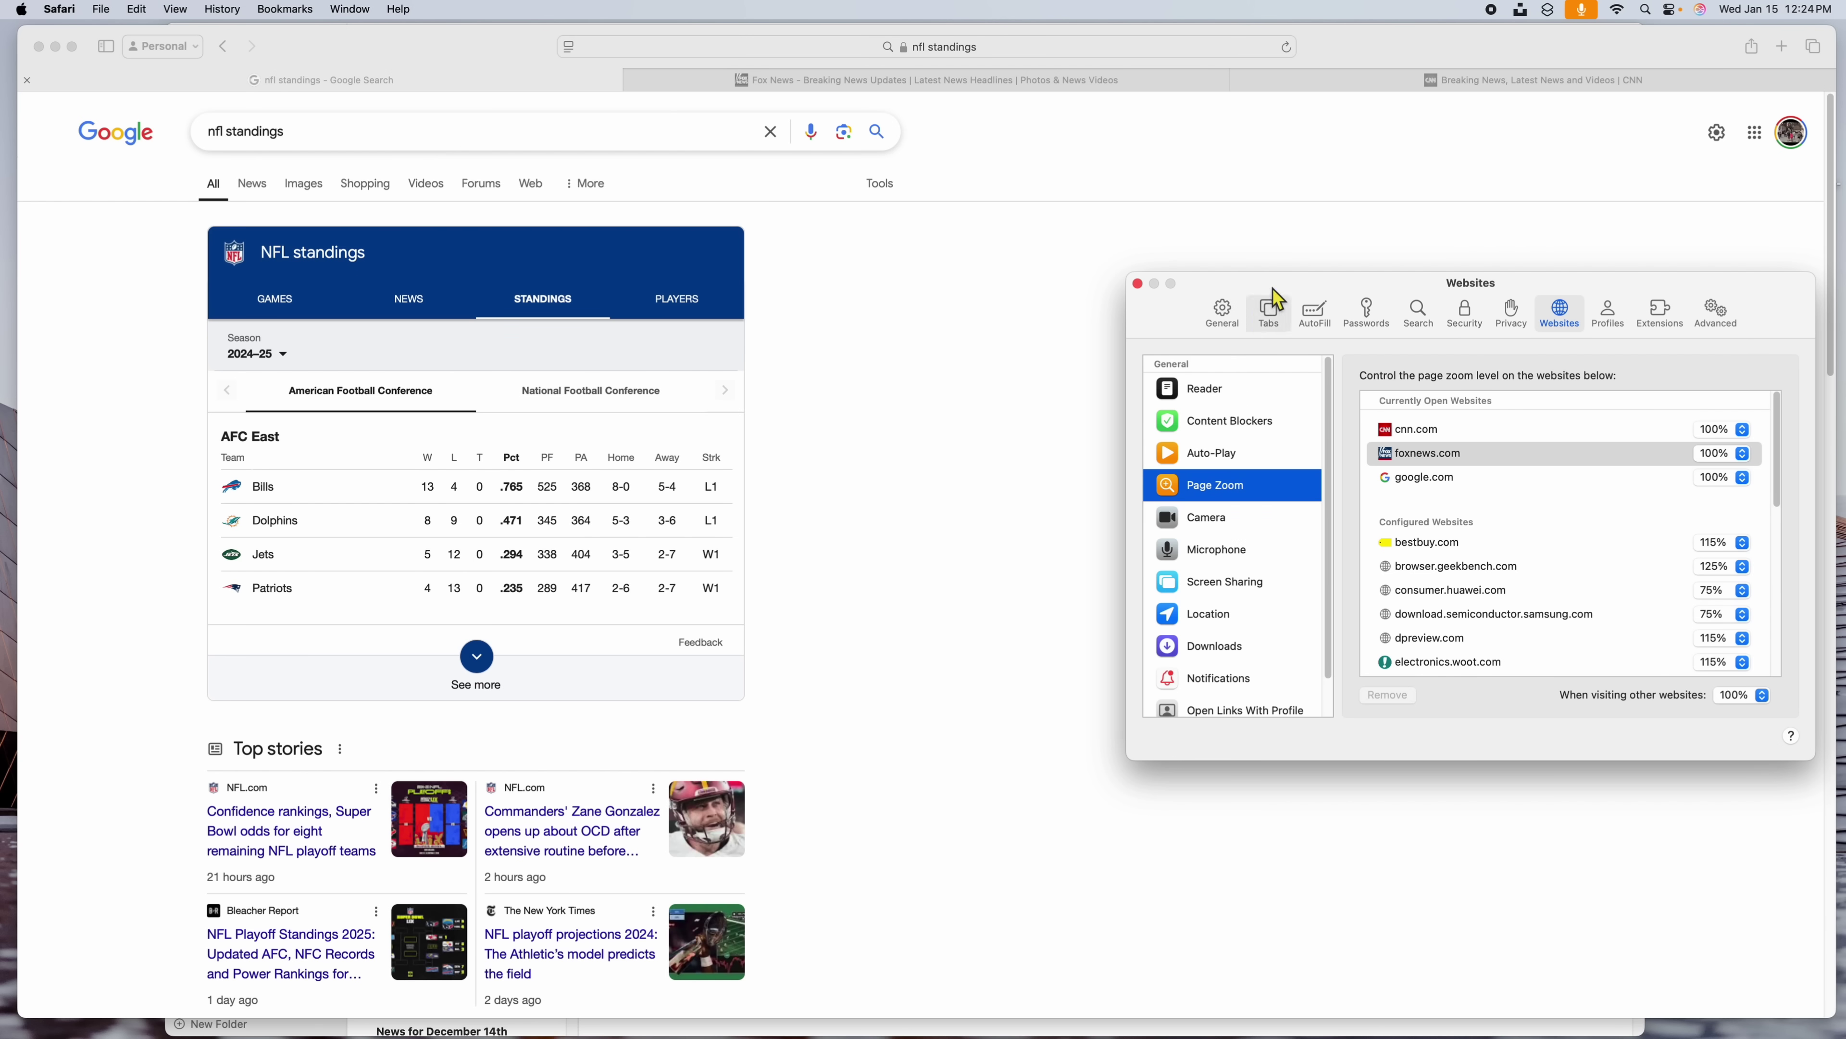
drag(1276, 298, 1032, 279)
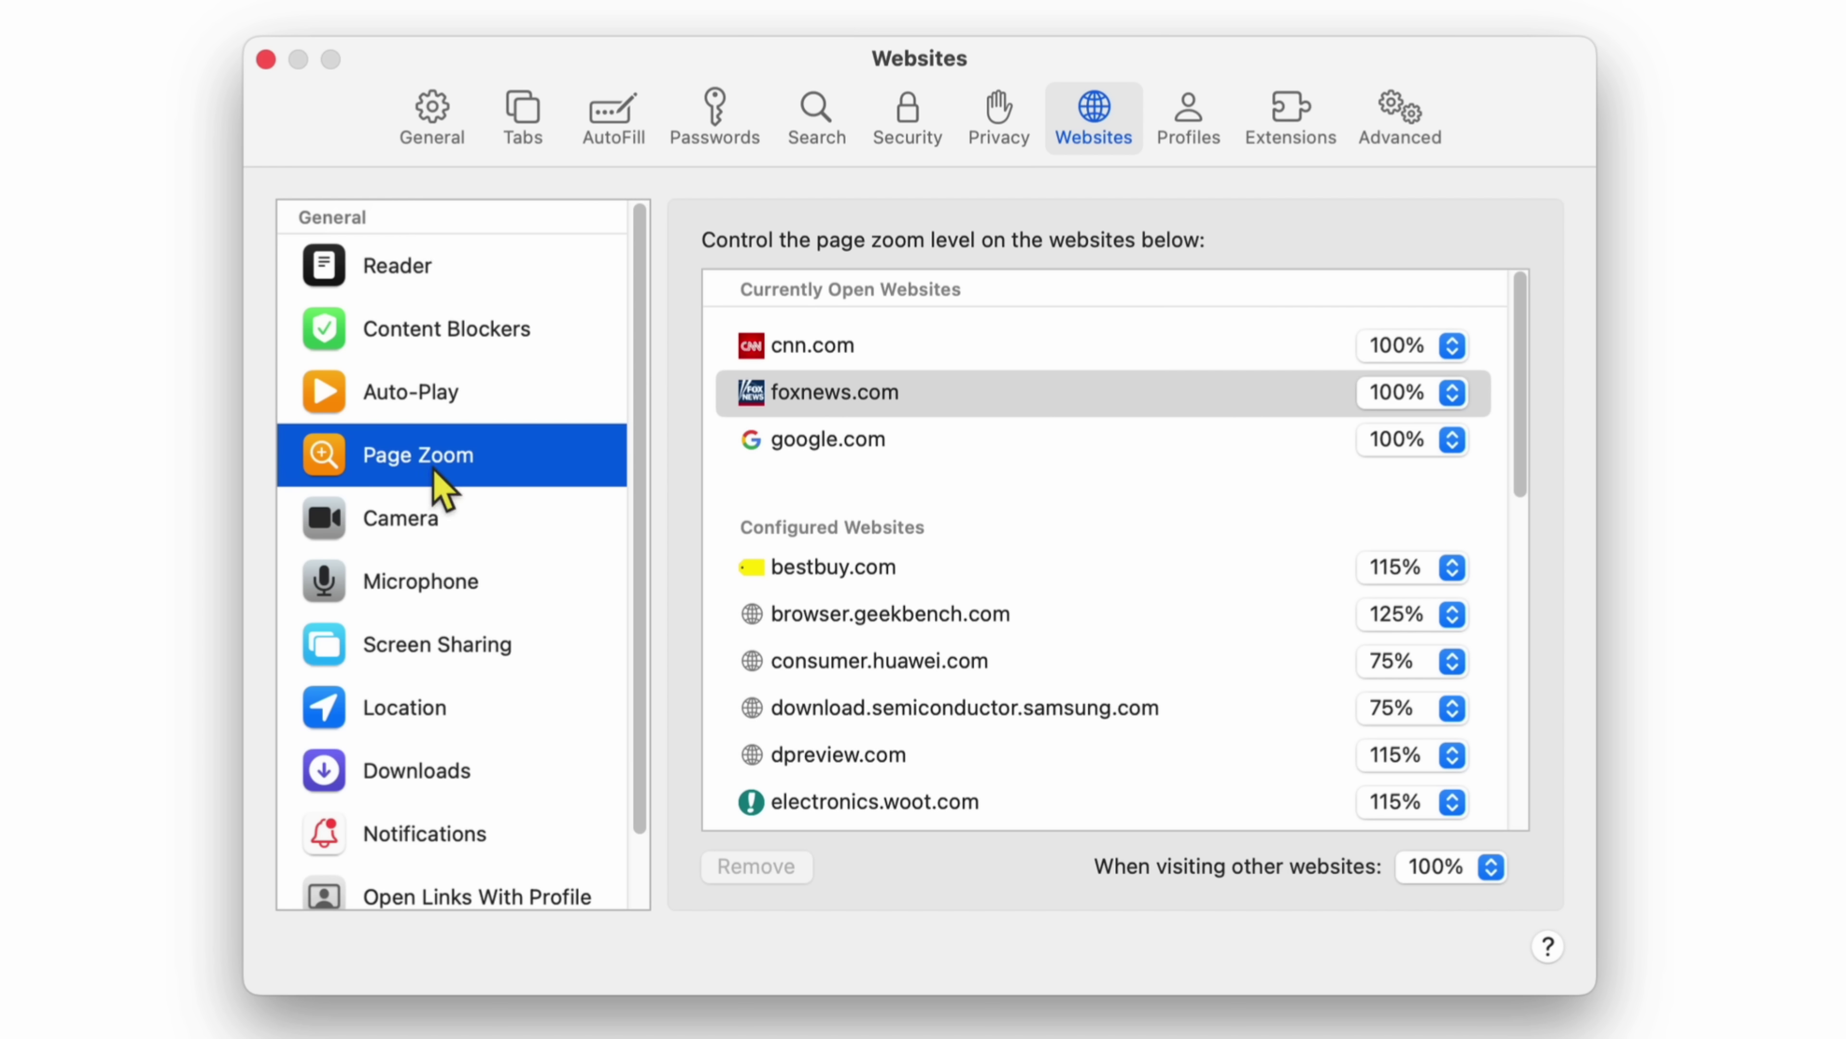
click(837, 454)
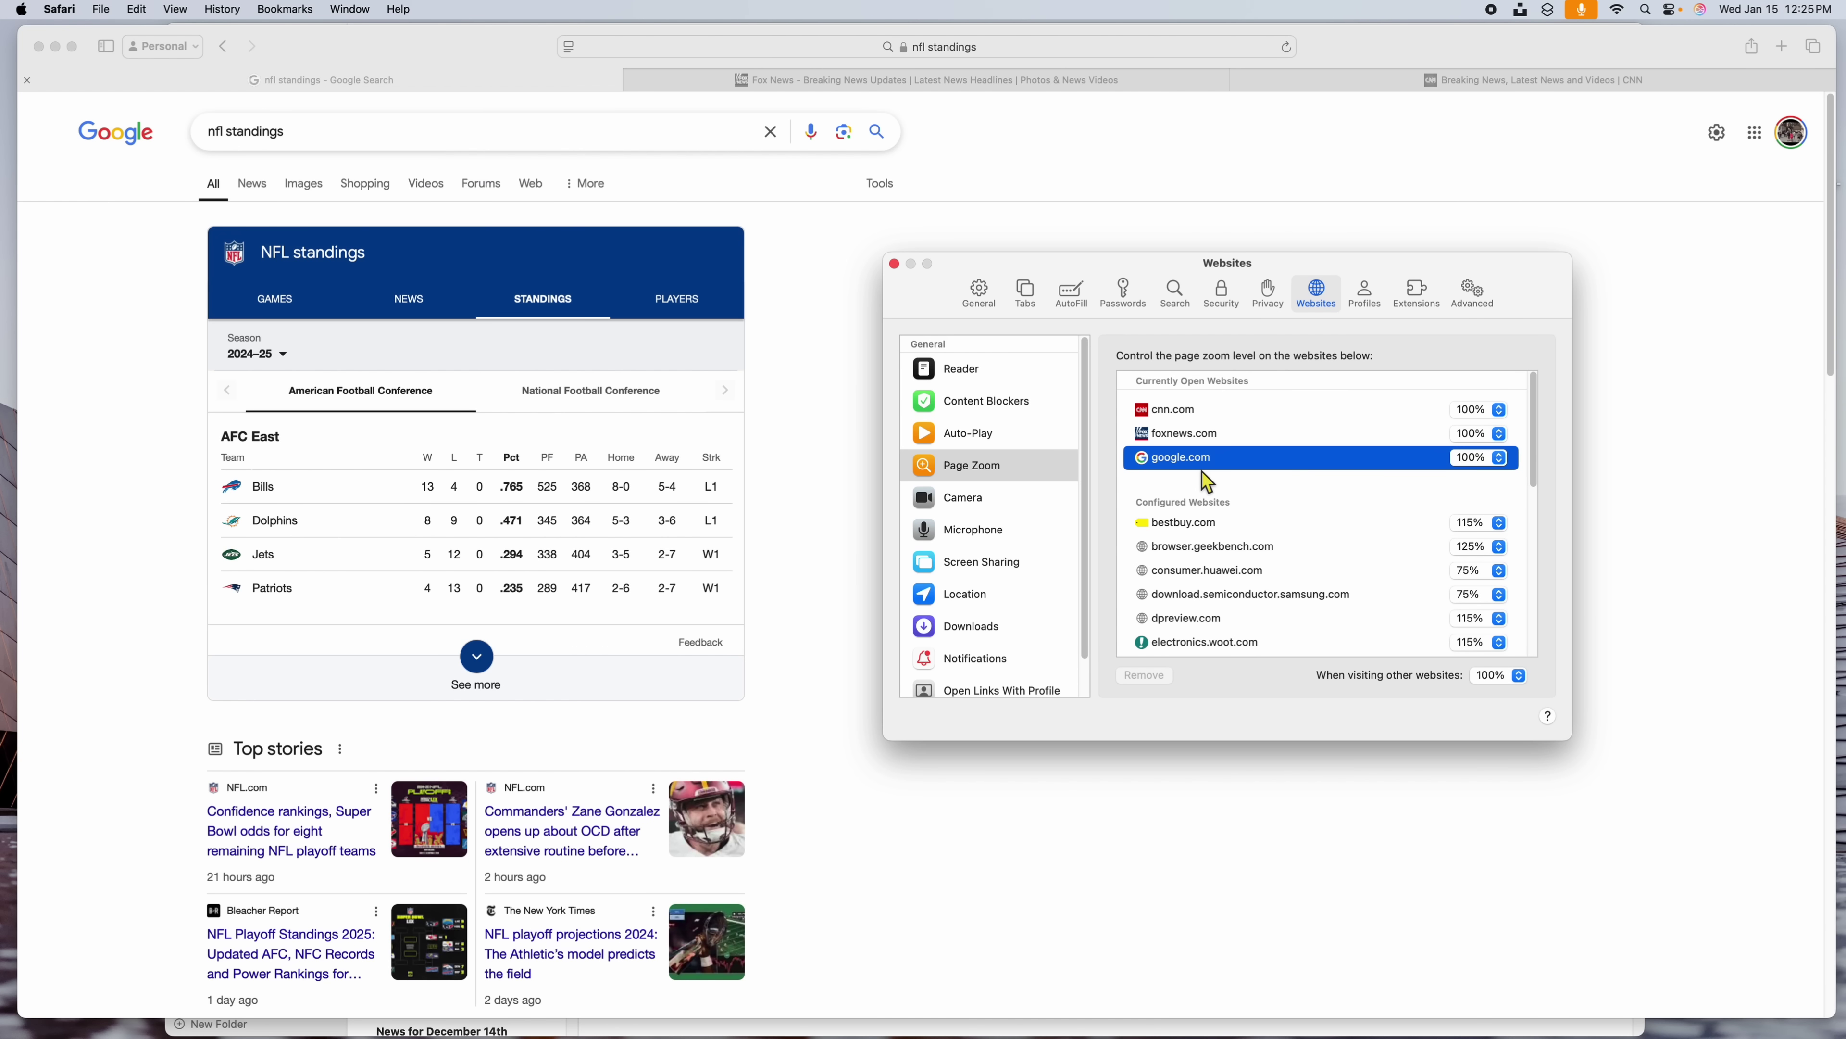
click(1499, 458)
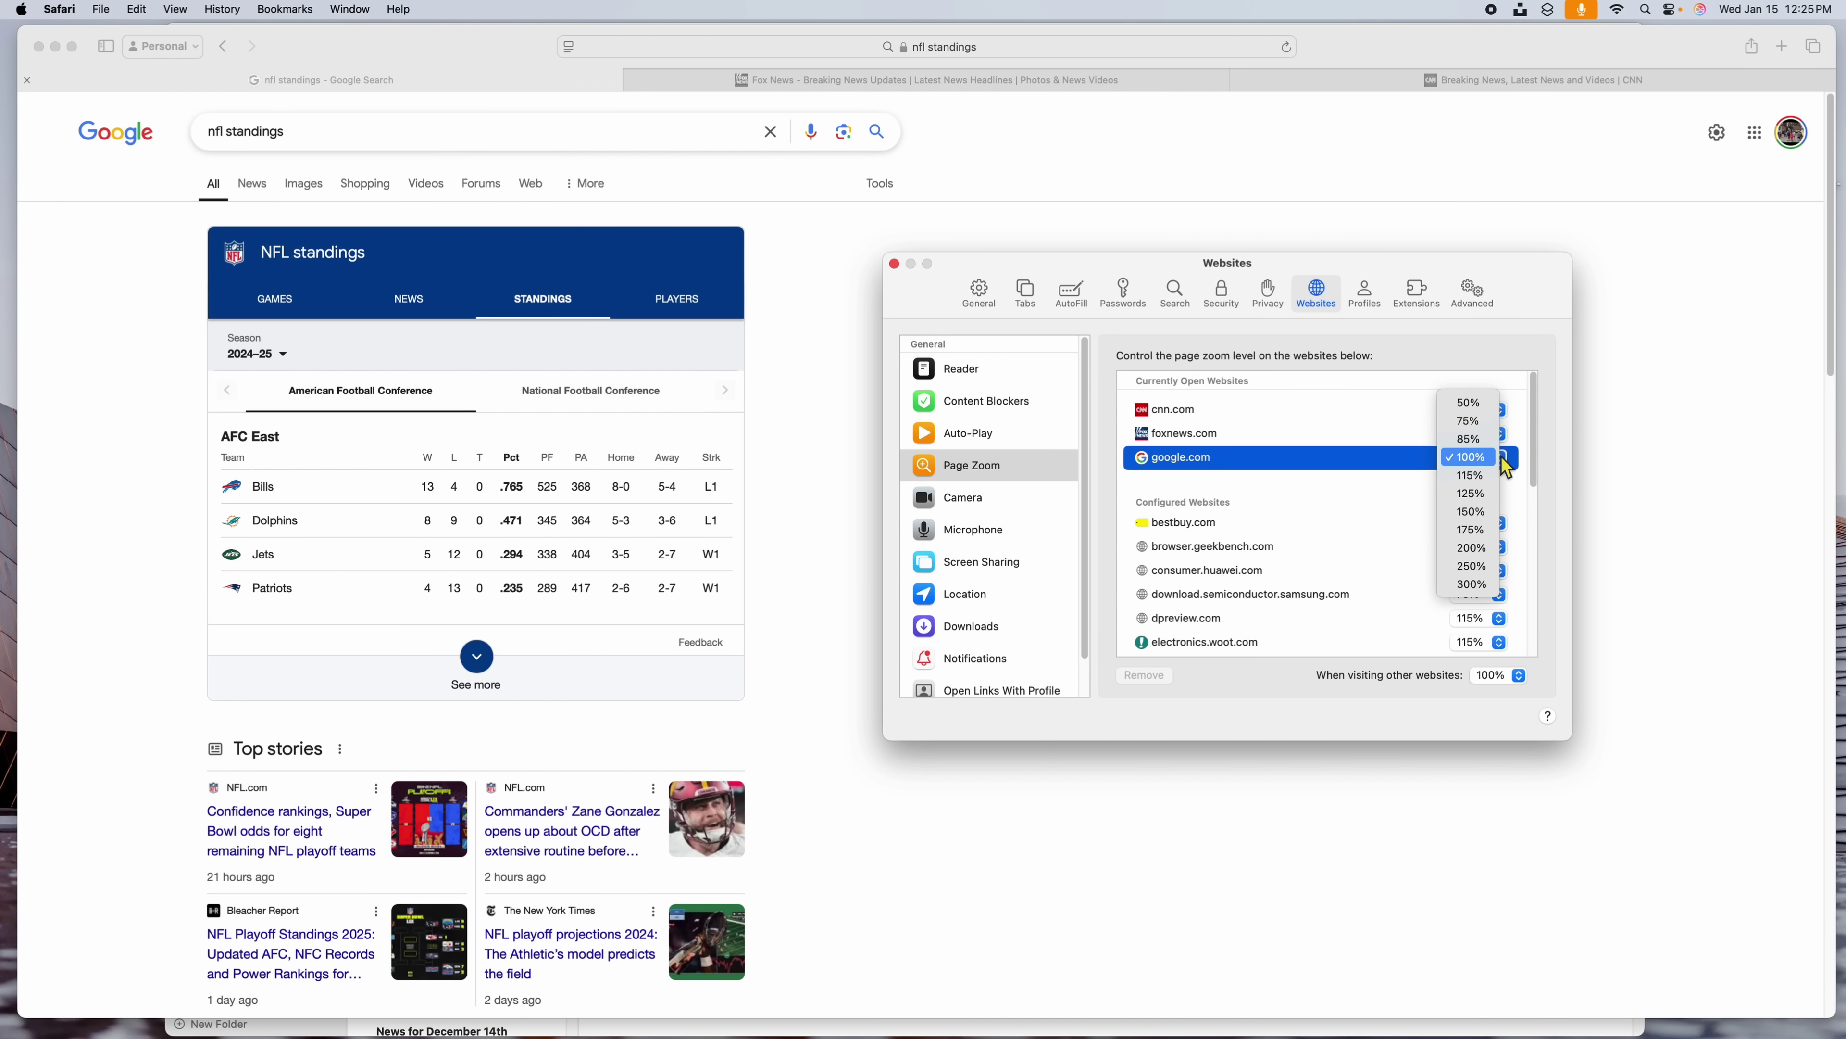
click(1468, 476)
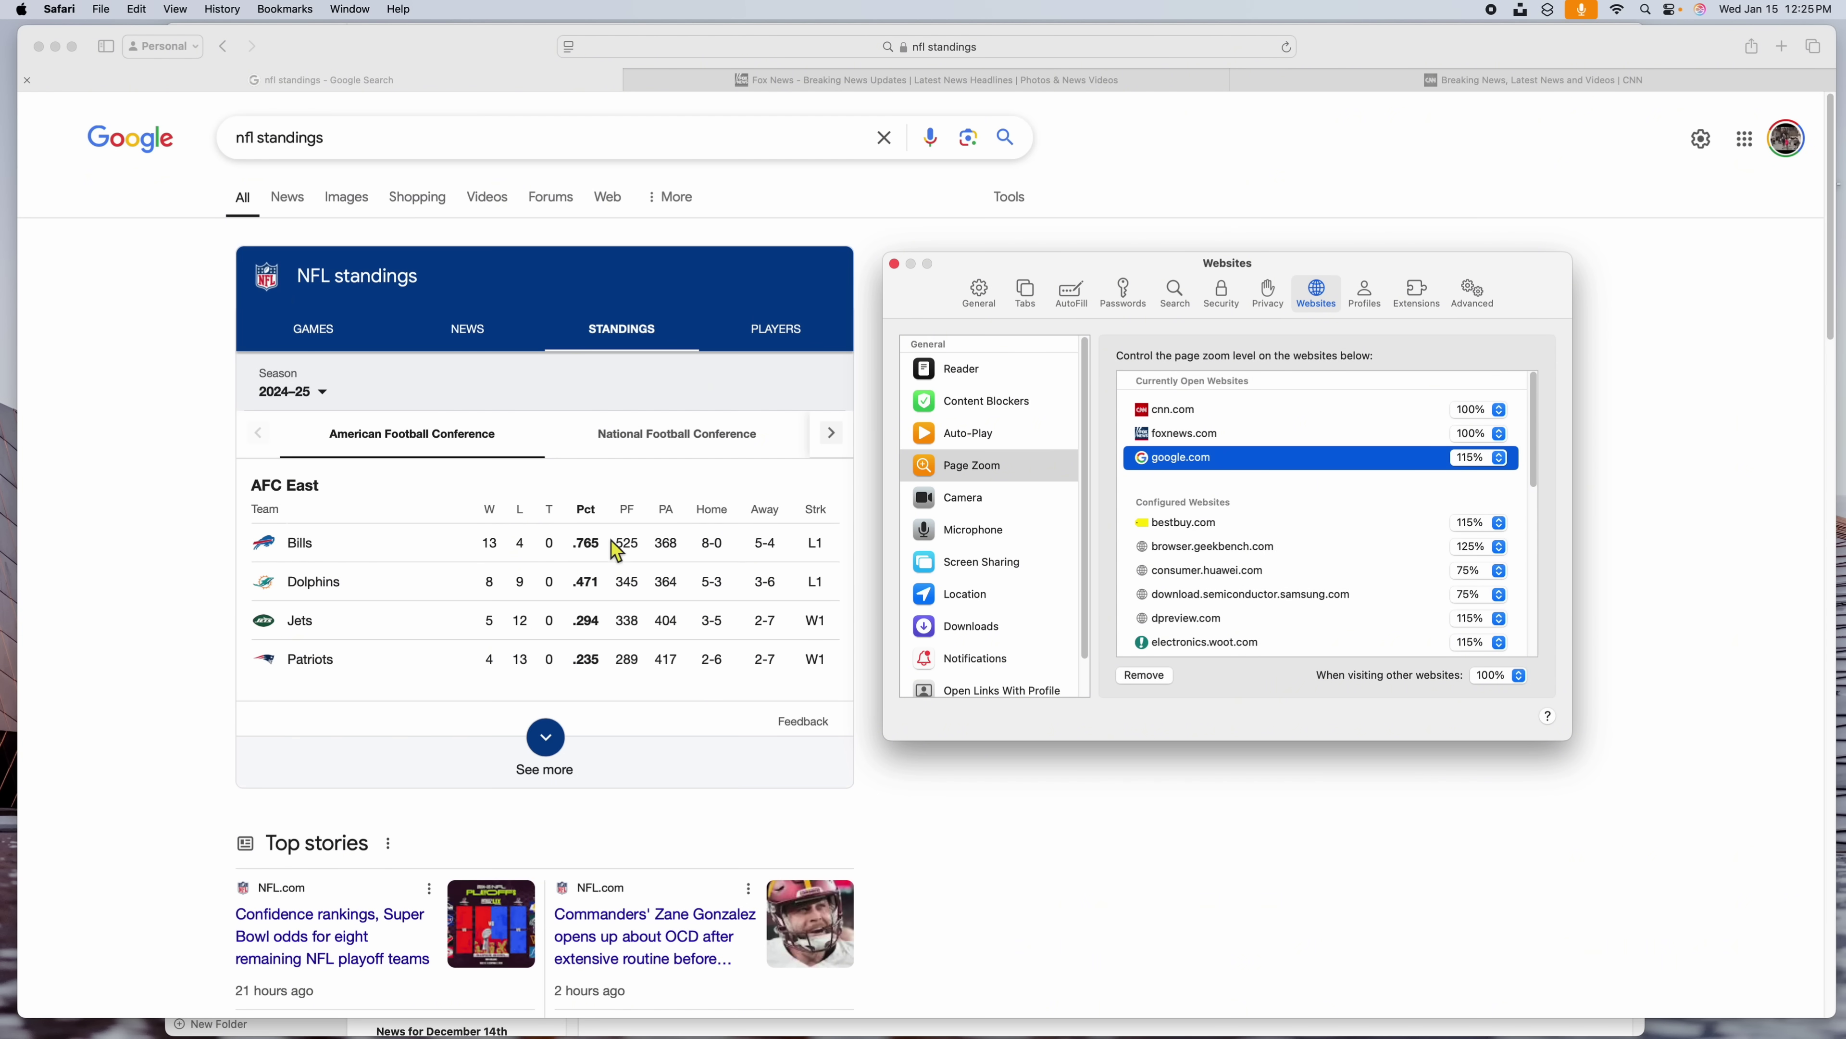
Step: Increase google.com's page zoom to 125% and move the settings window aside to inspect the page
click(1500, 459)
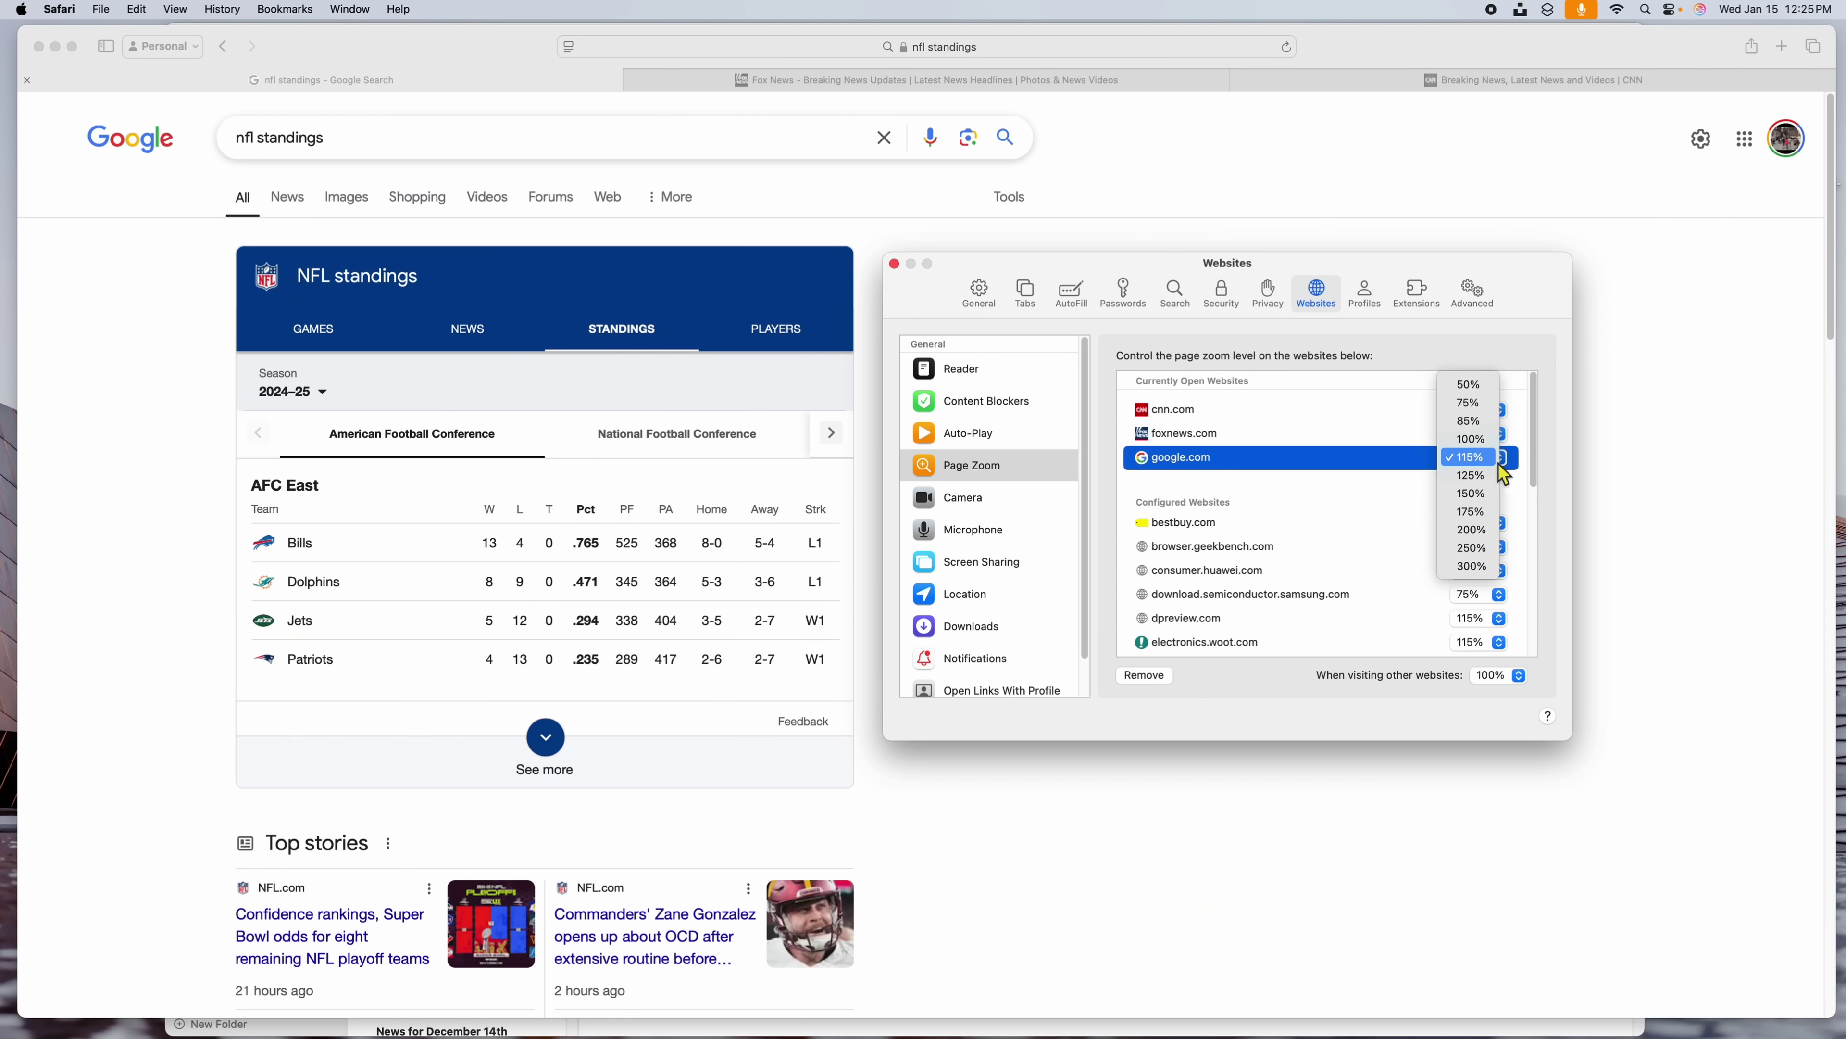
click(1483, 479)
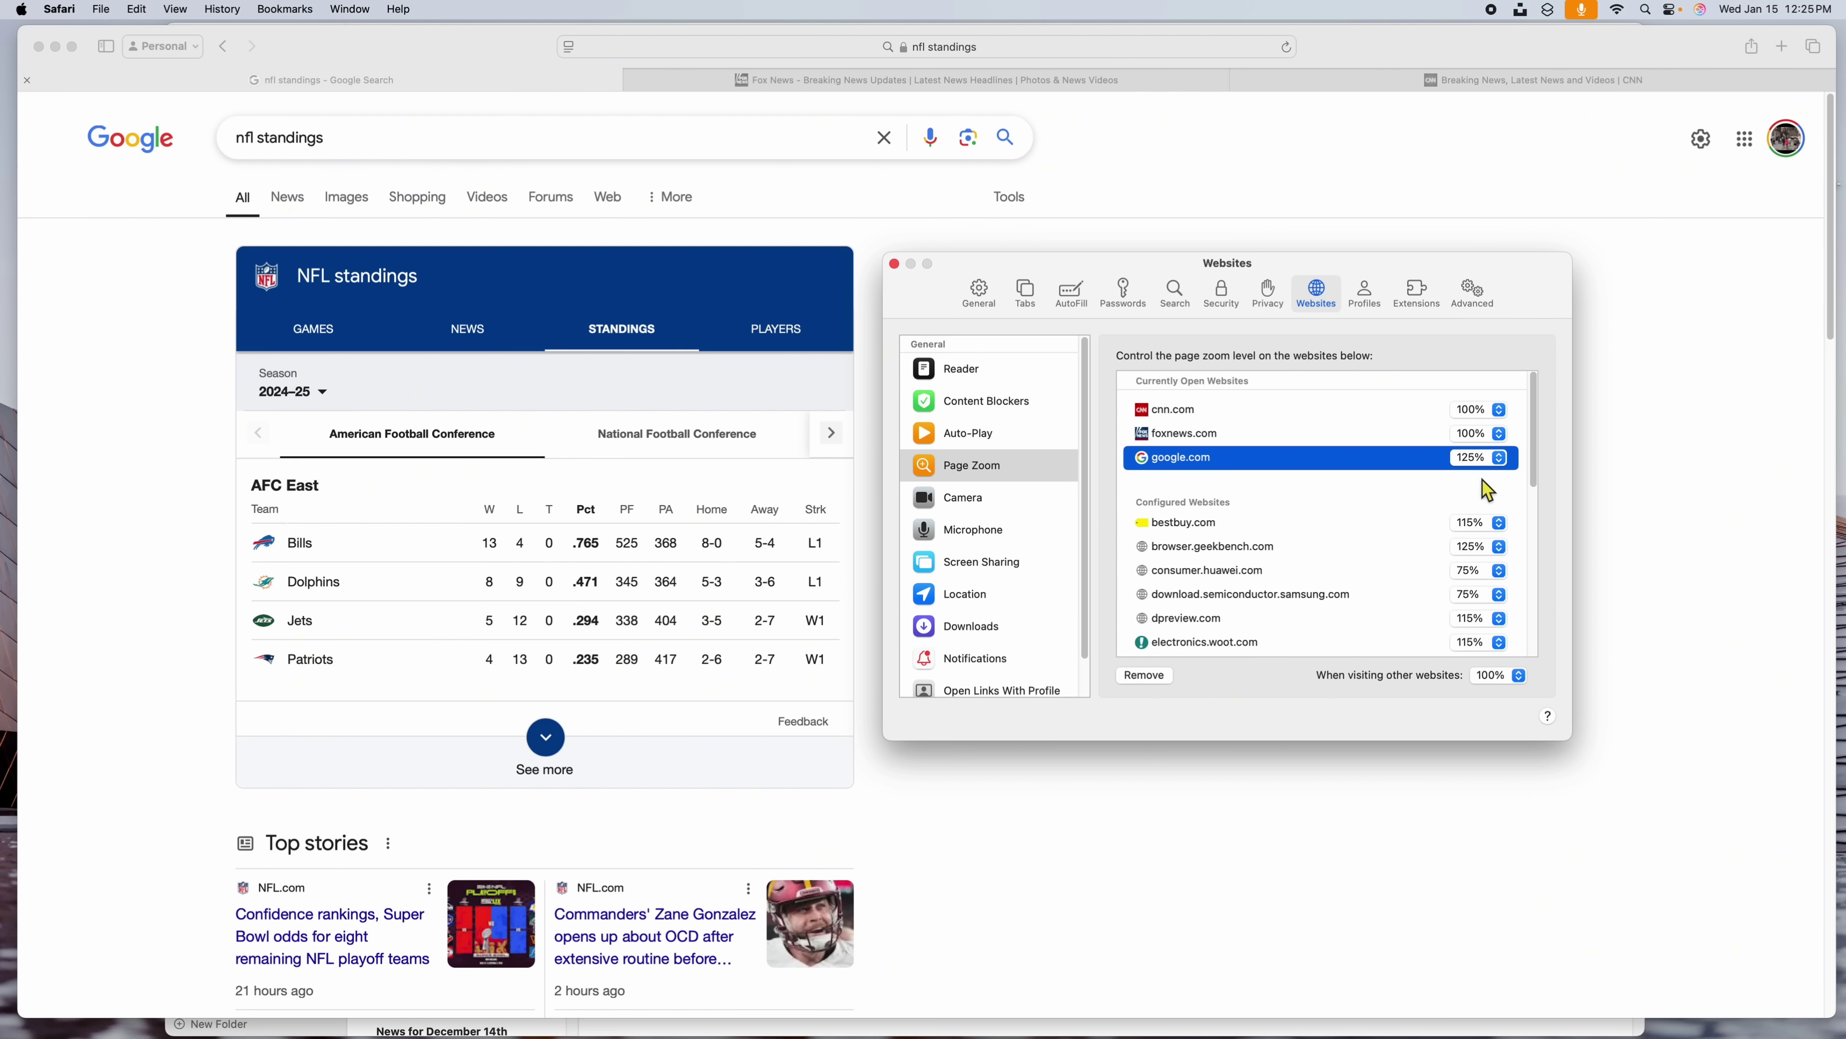
drag(972, 291, 1523, 291)
scroll(1033, 549, down, 10)
scroll(1042, 558, up, 10)
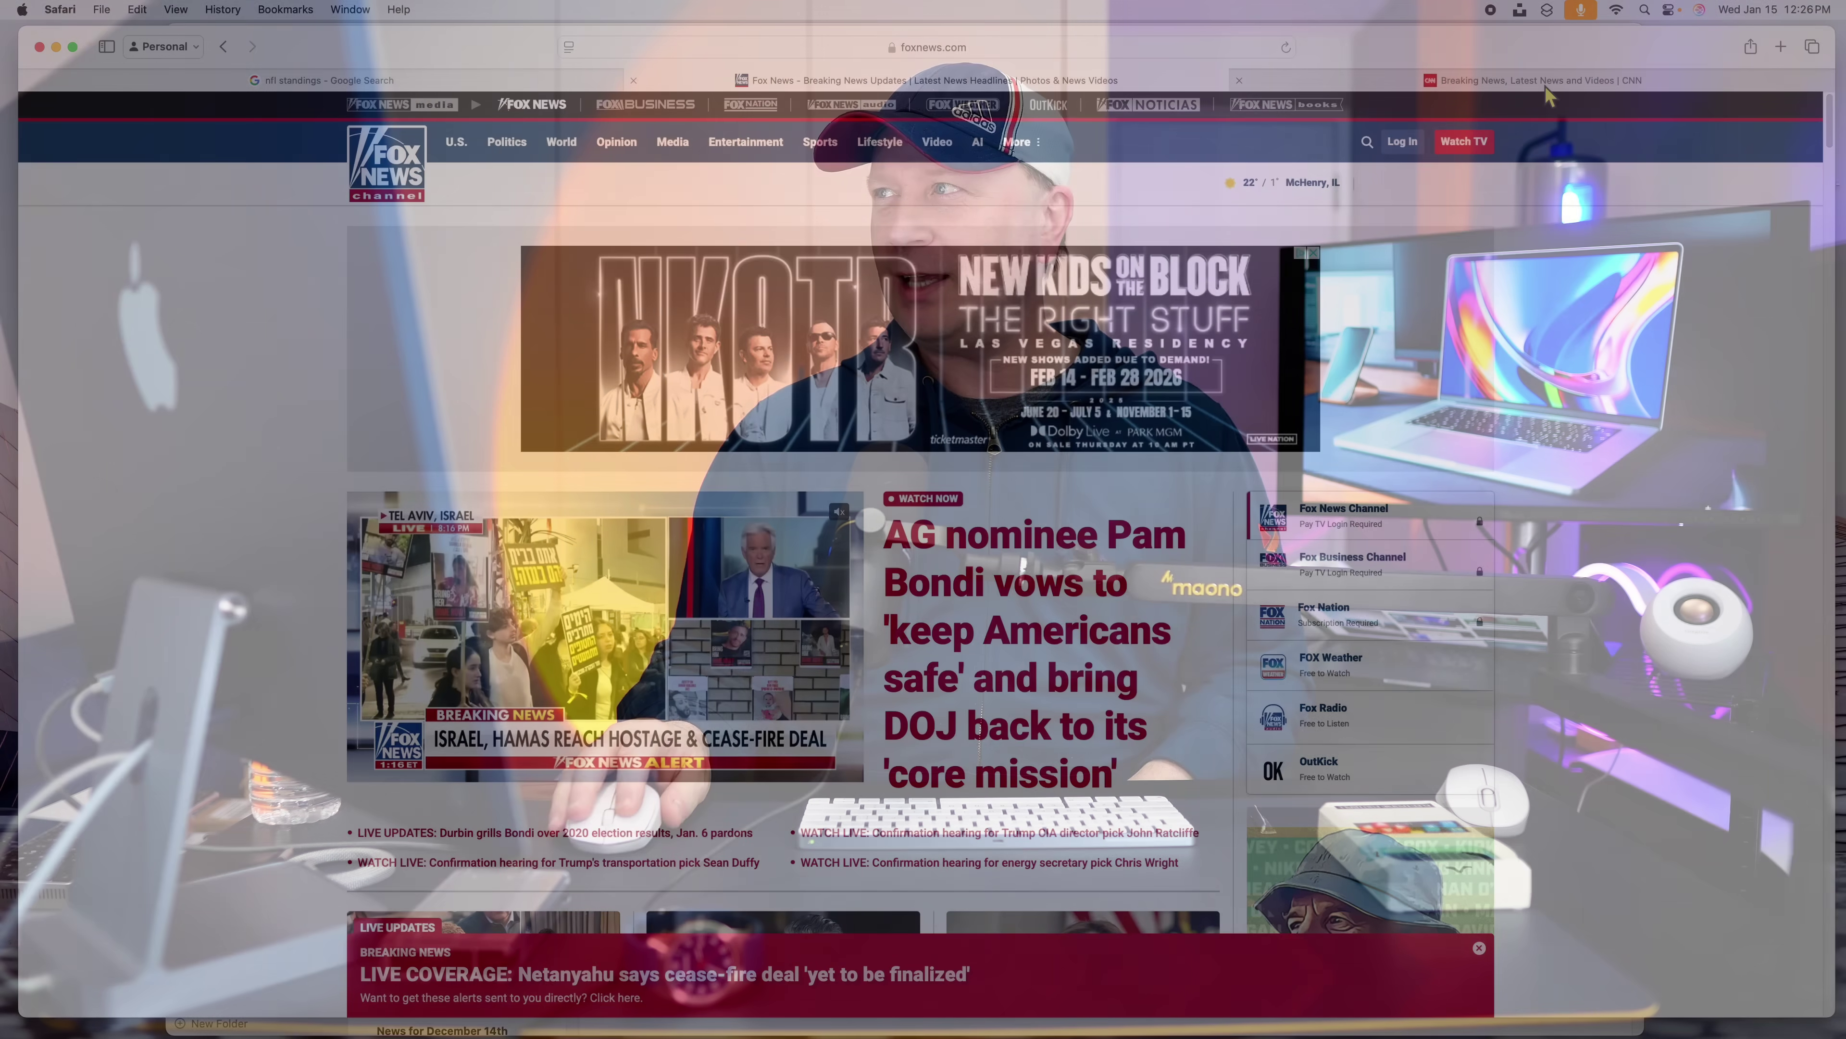
Step: Check the CNN front page, return to Fox News, and set foxnews.com to Never Auto-Play in Safari's website settings
click(1545, 81)
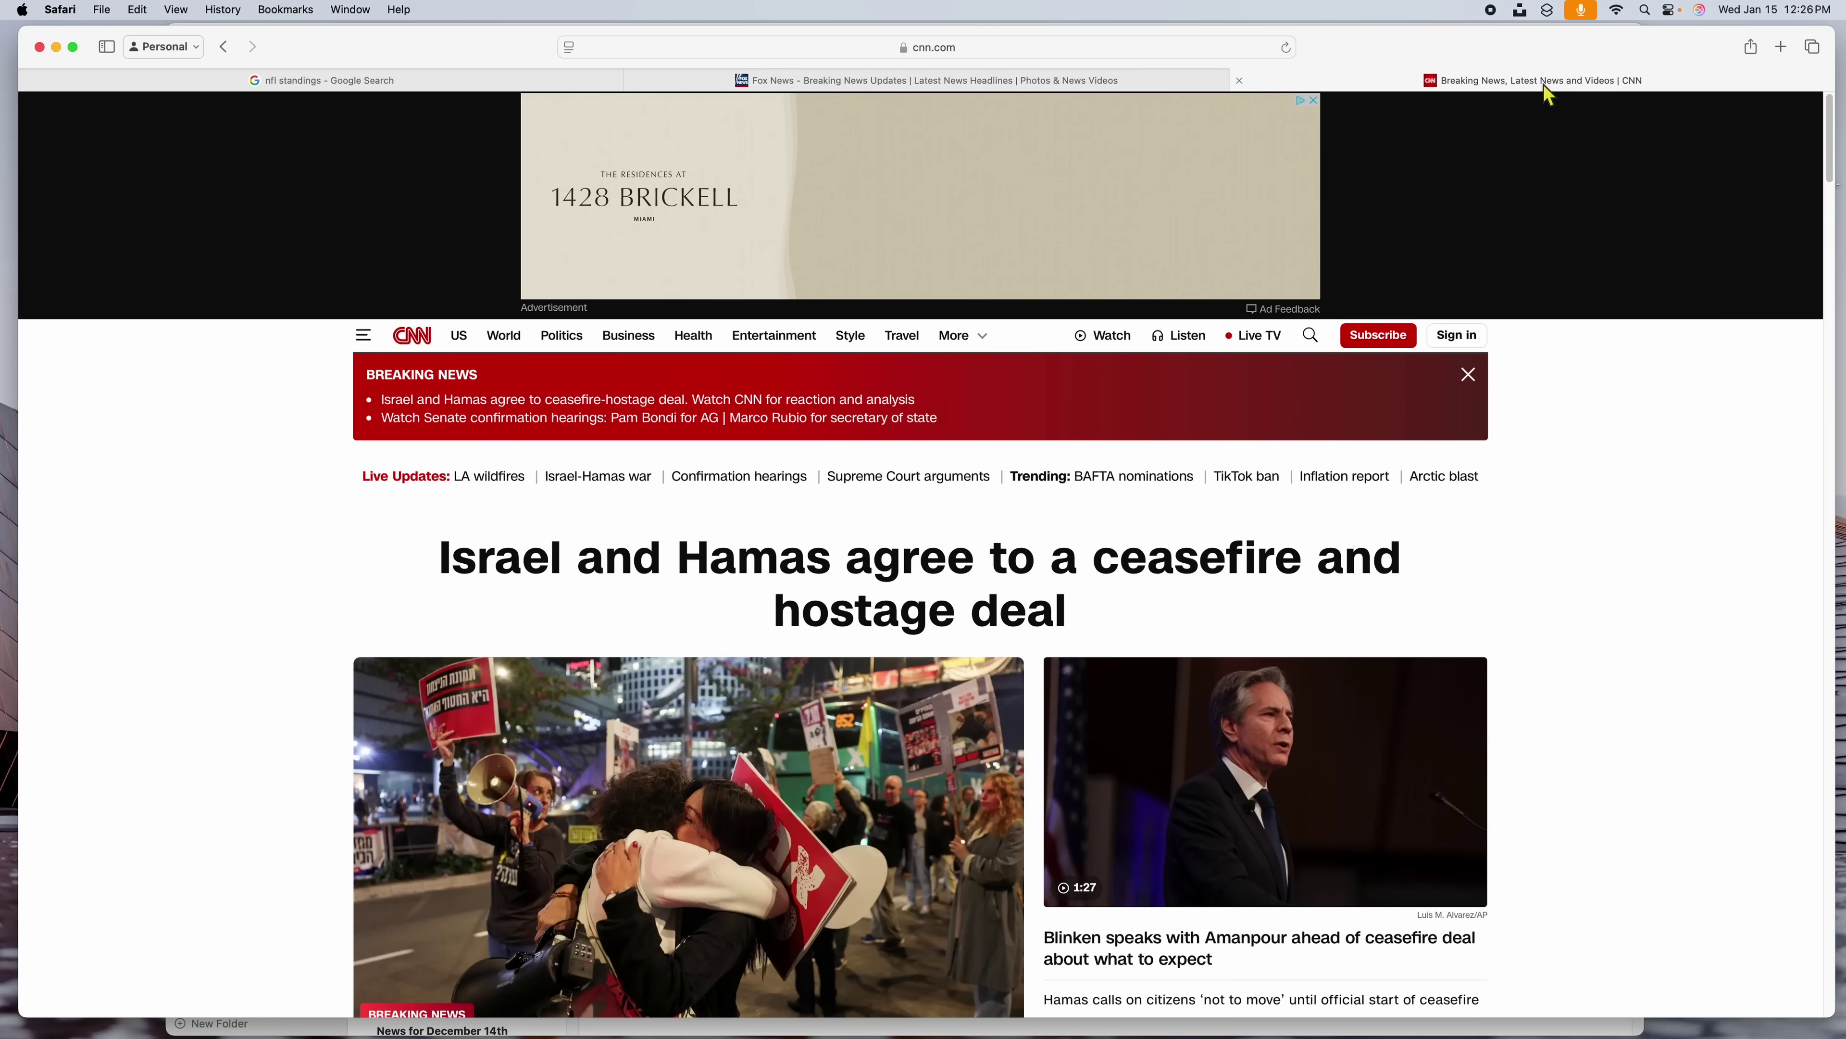
scroll(1612, 520, down, 10)
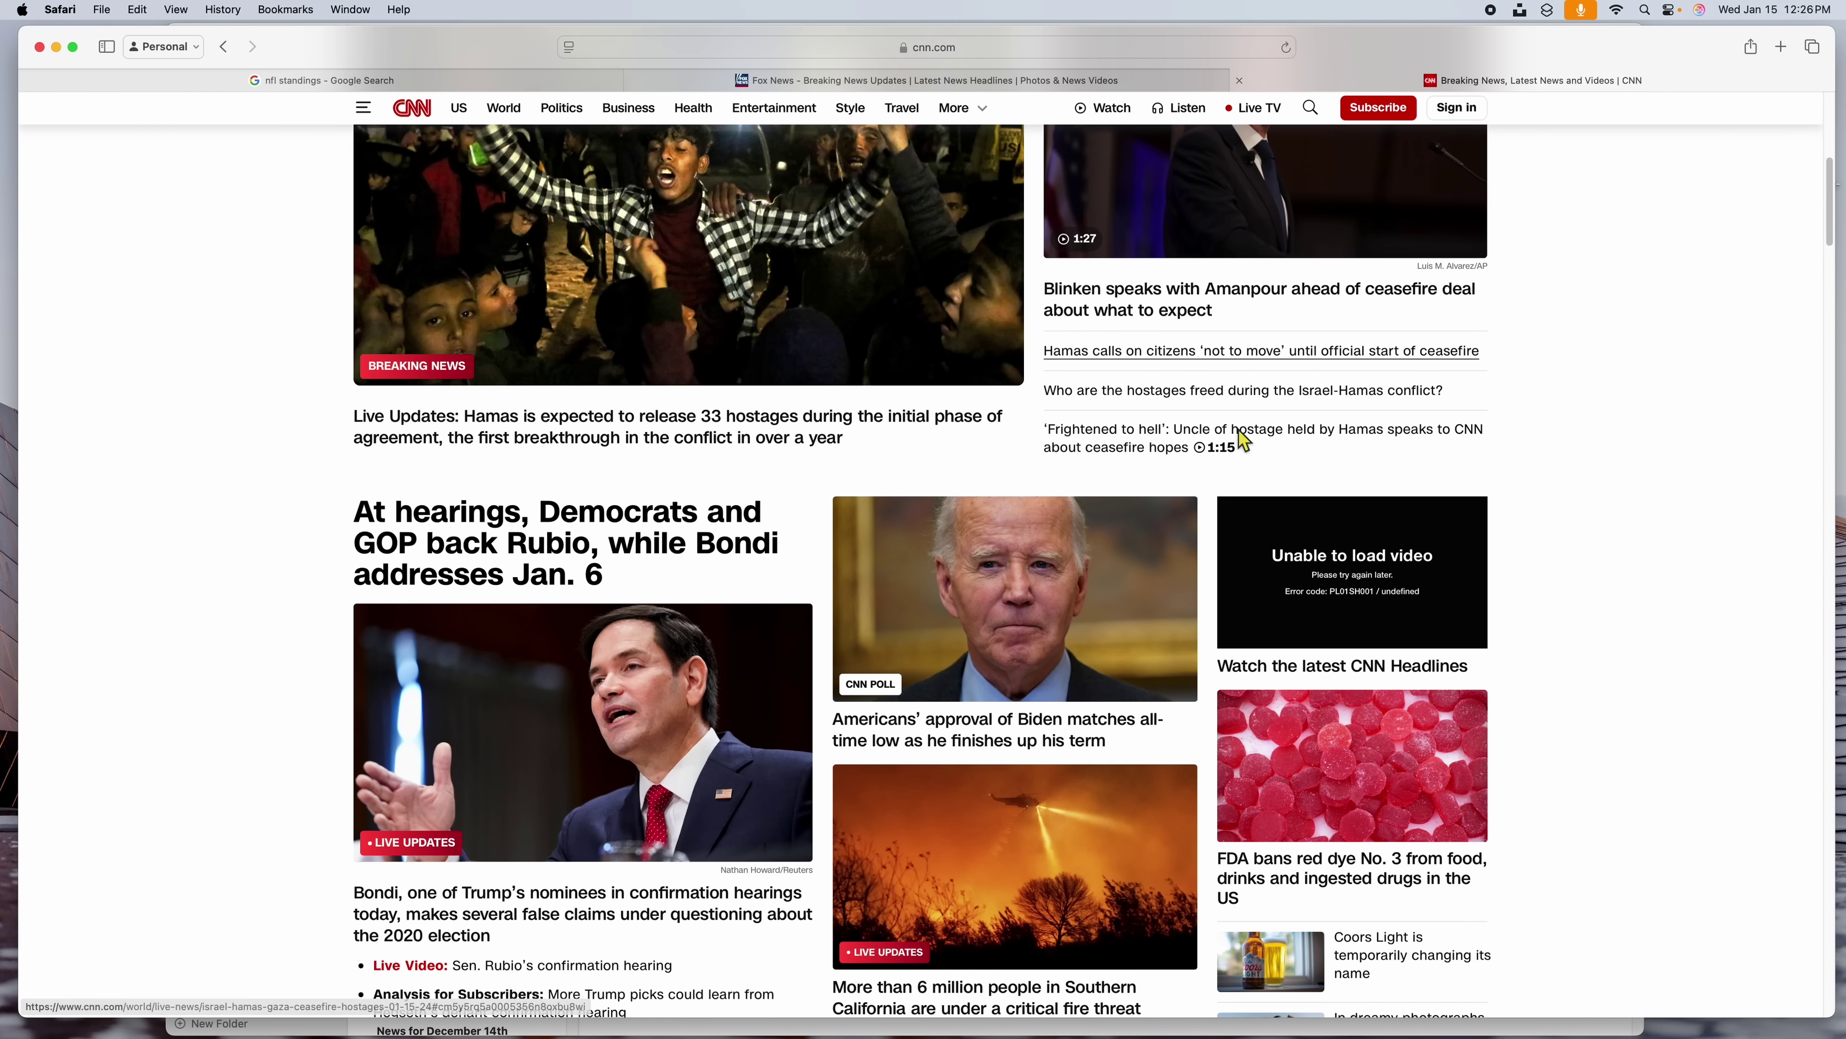
scroll(1637, 648, up, 10)
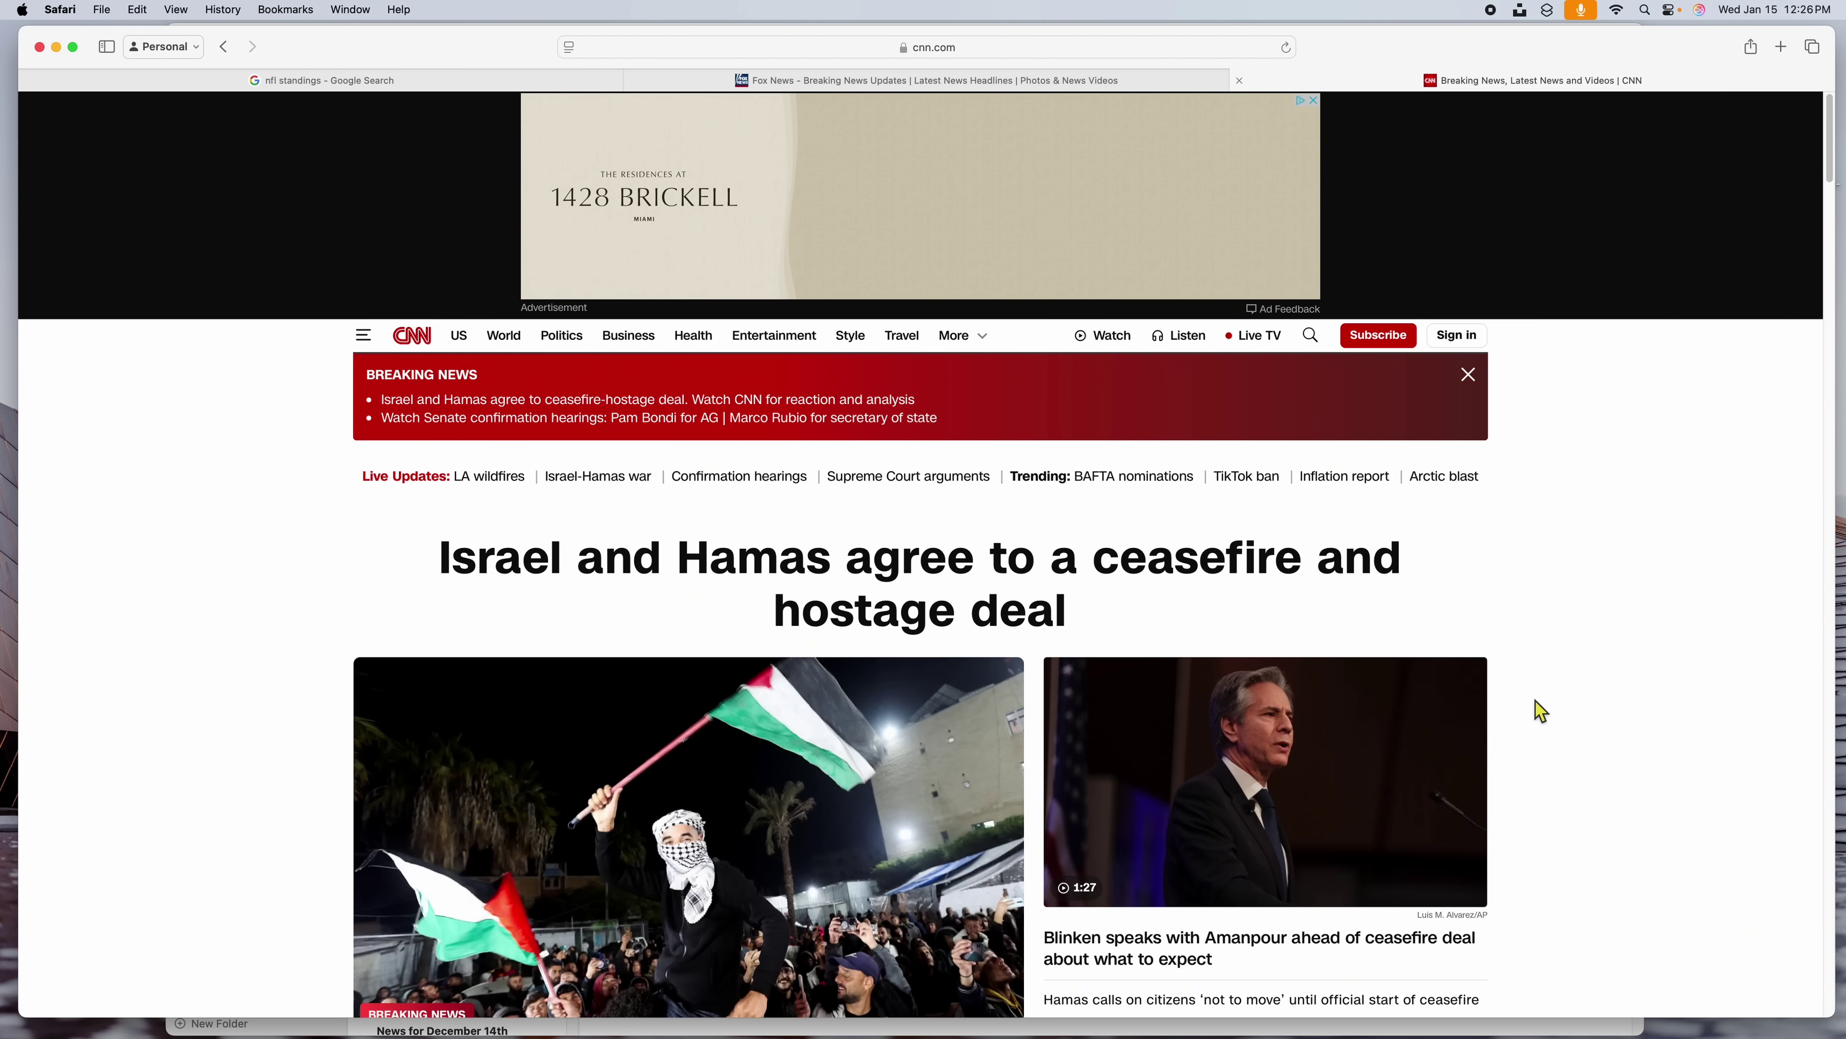
click(1064, 81)
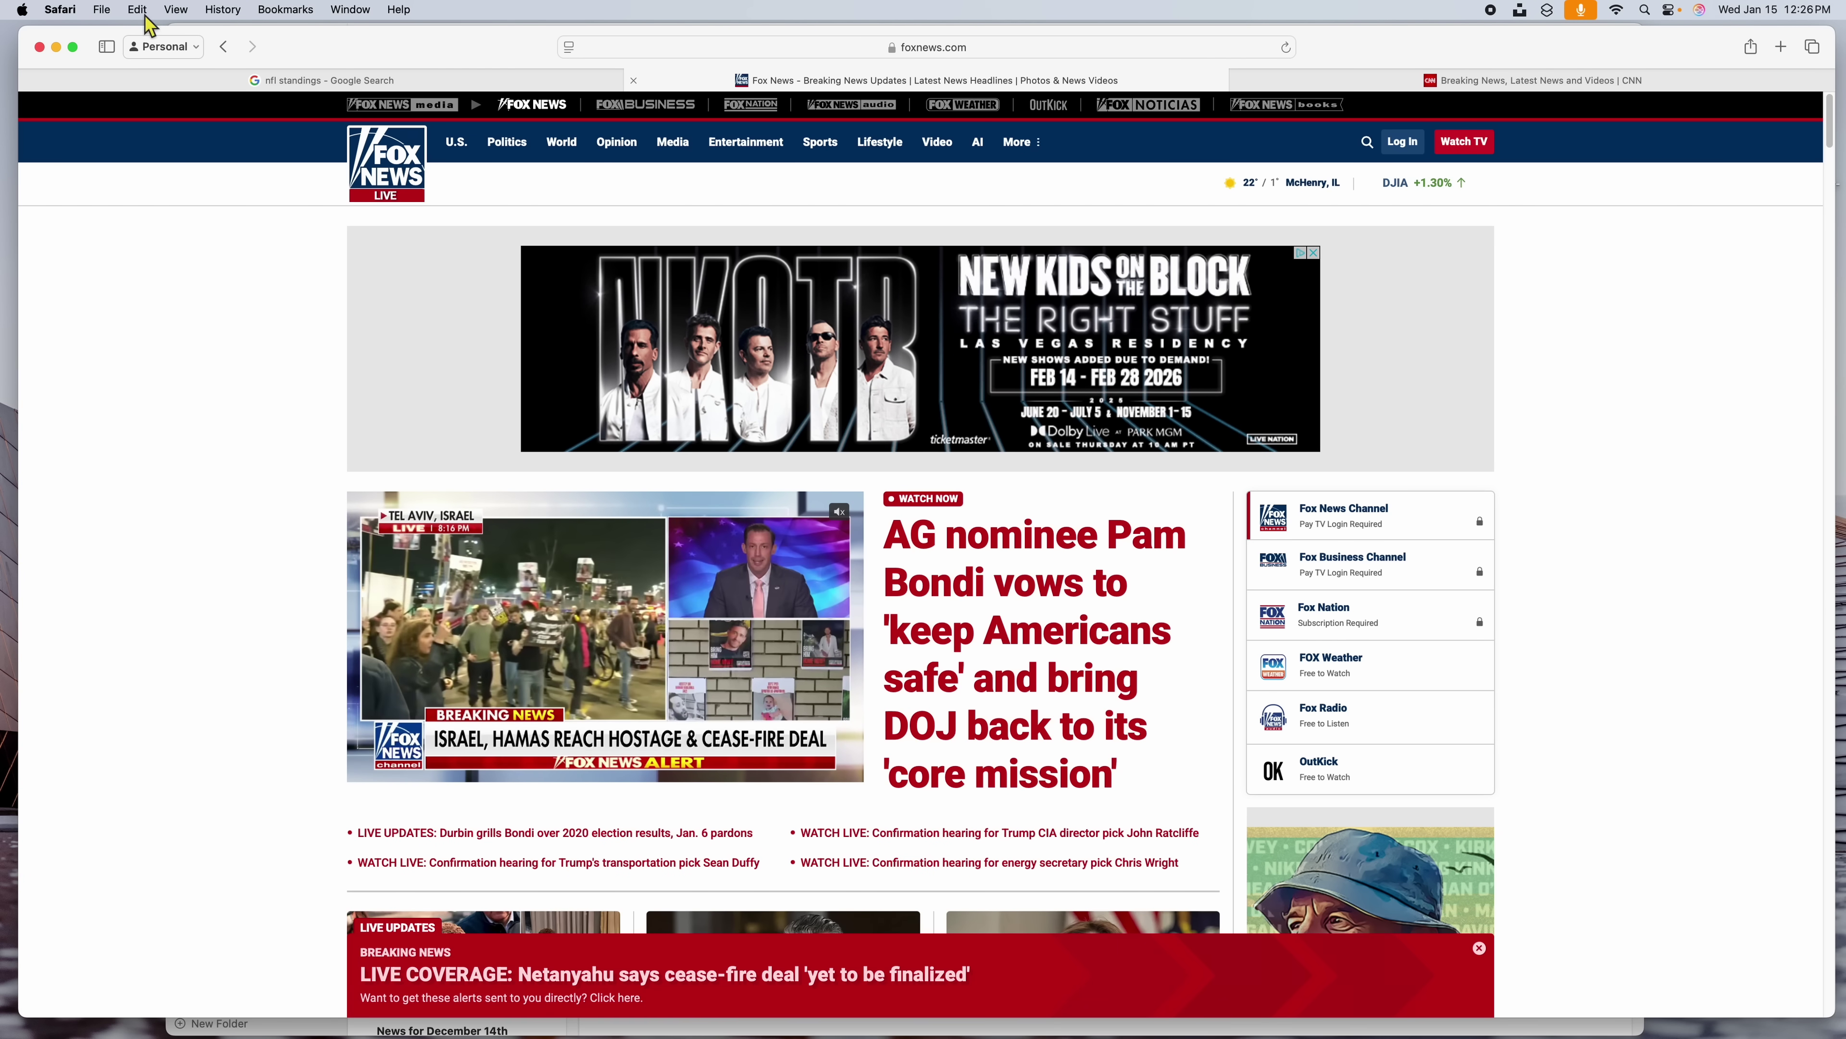
click(61, 10)
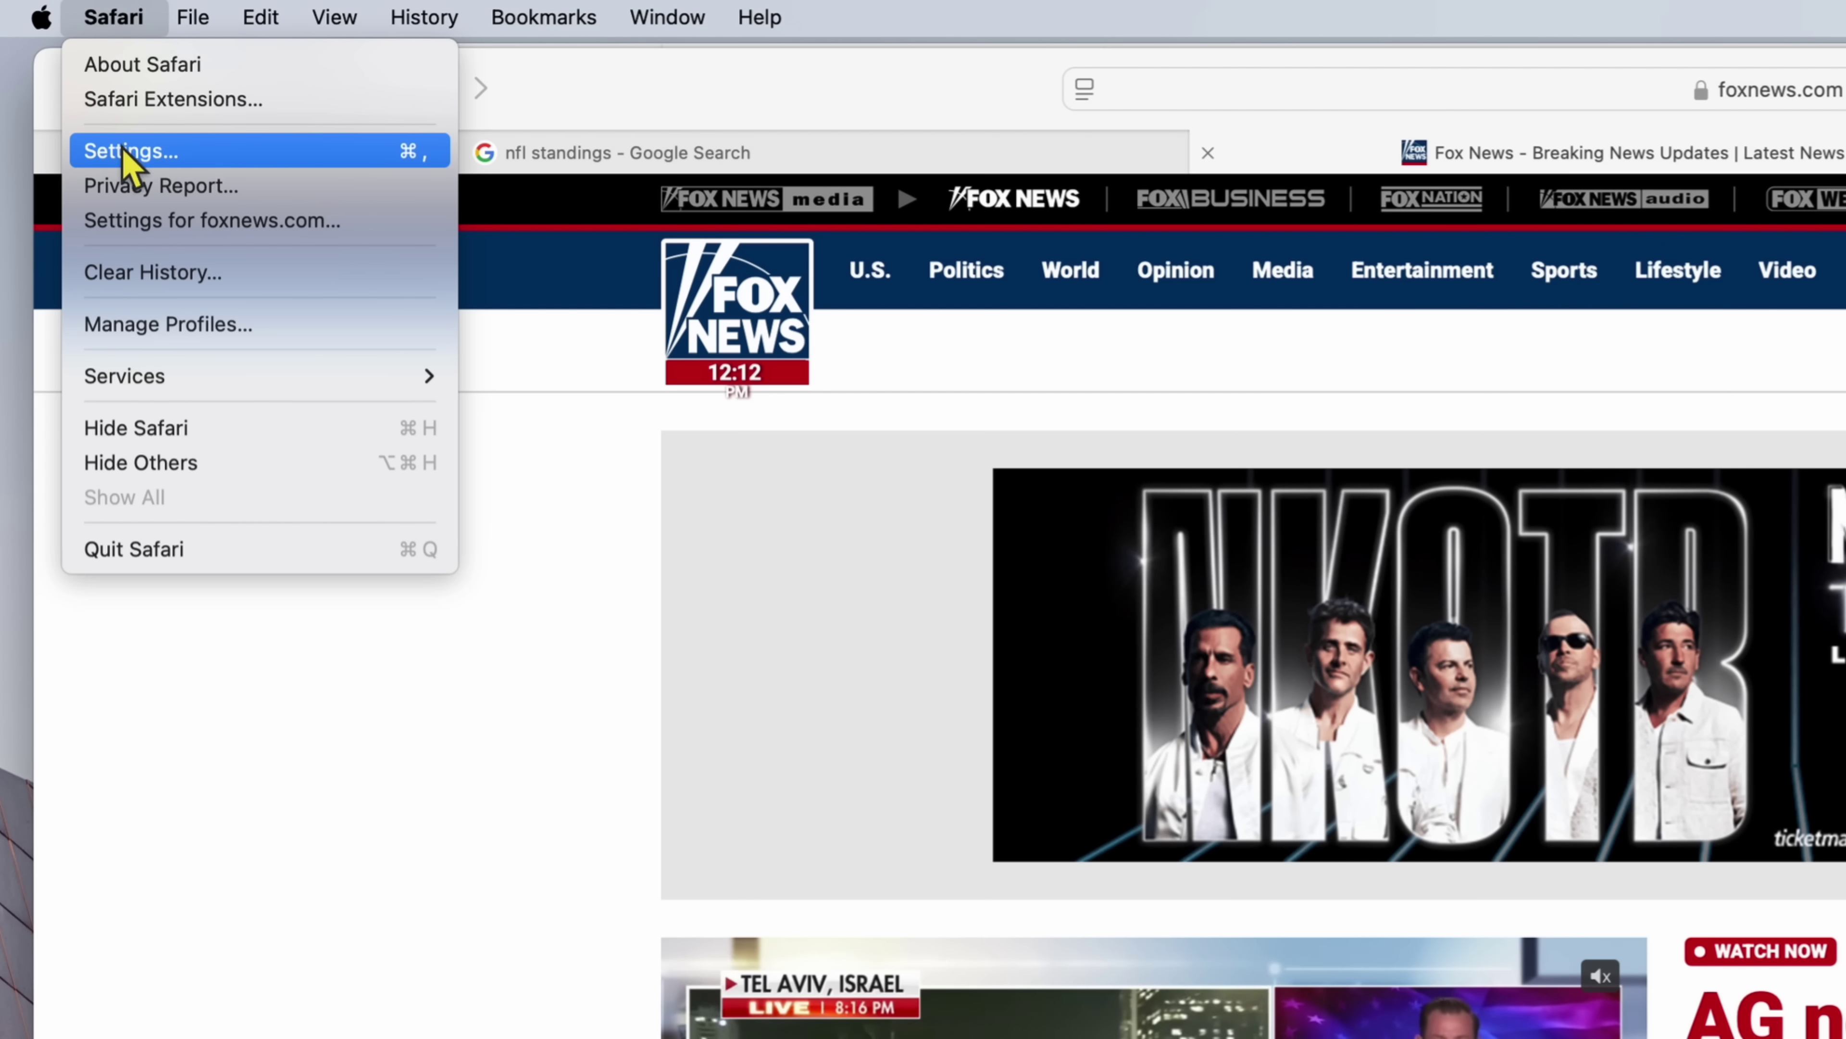
click(120, 162)
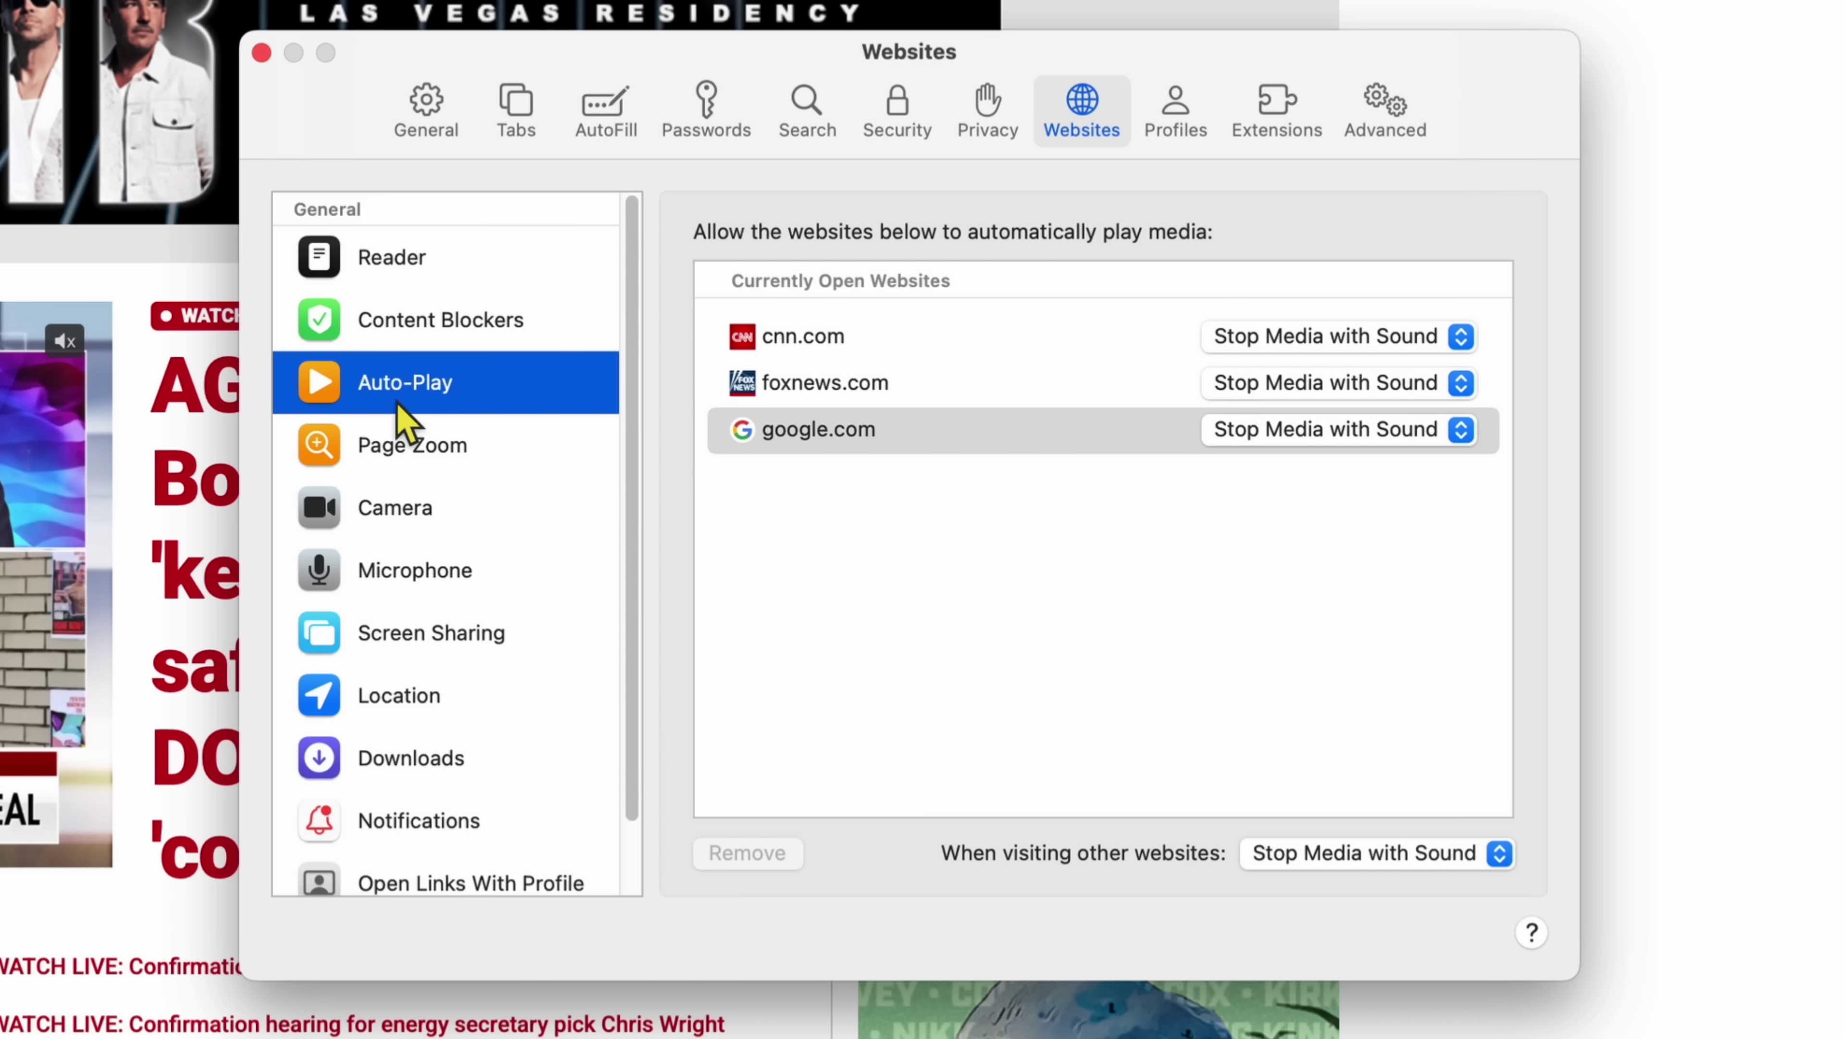
click(1064, 386)
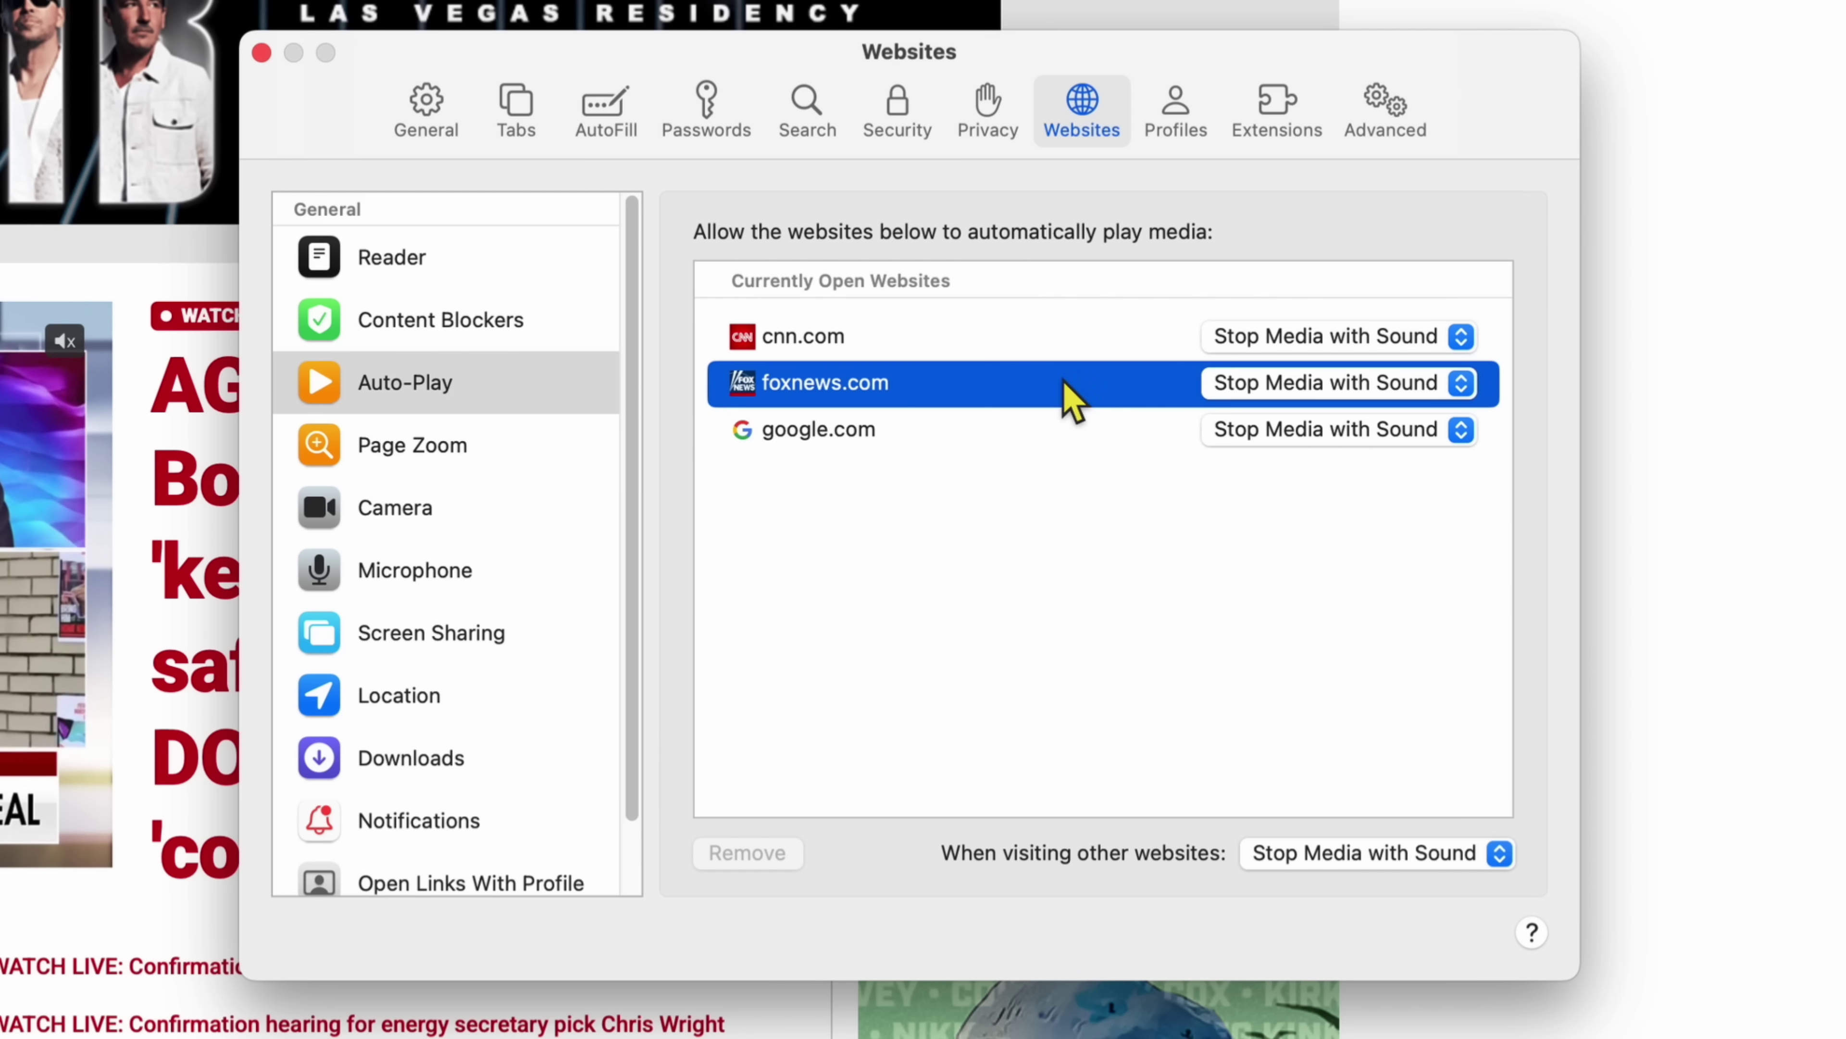
click(1463, 389)
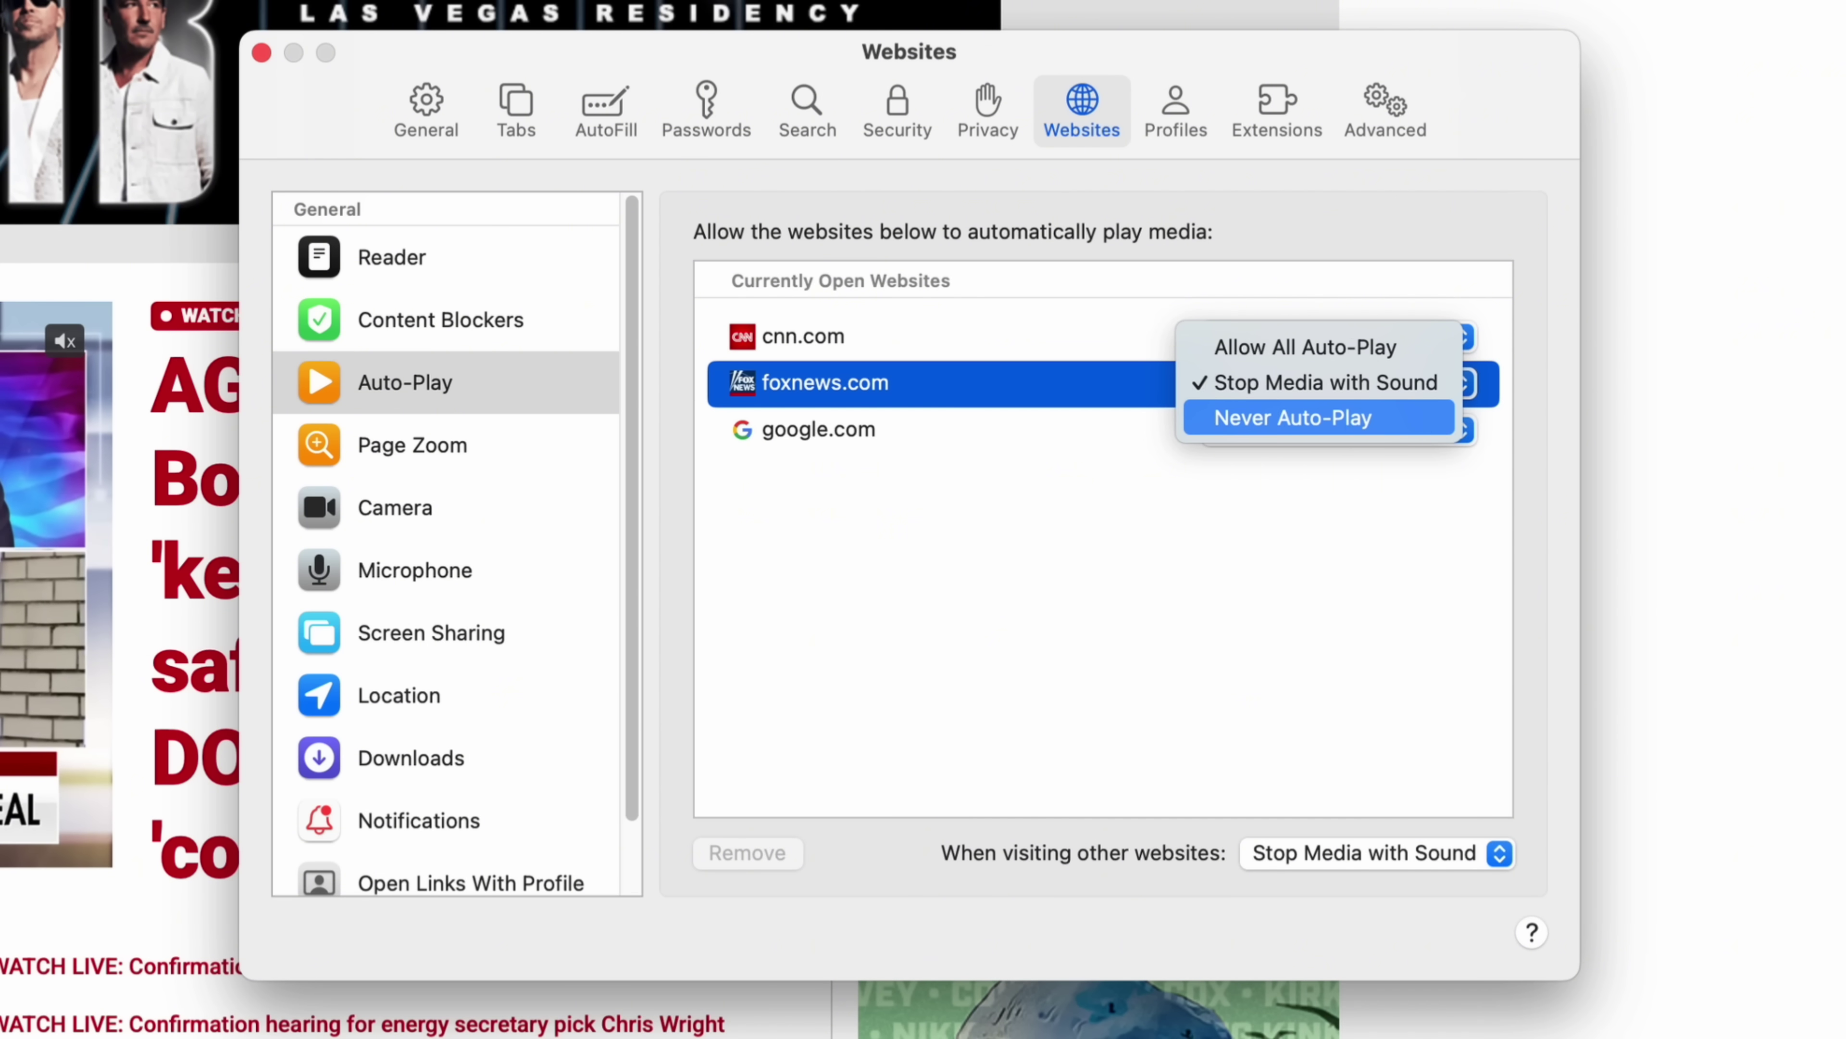
click(1345, 420)
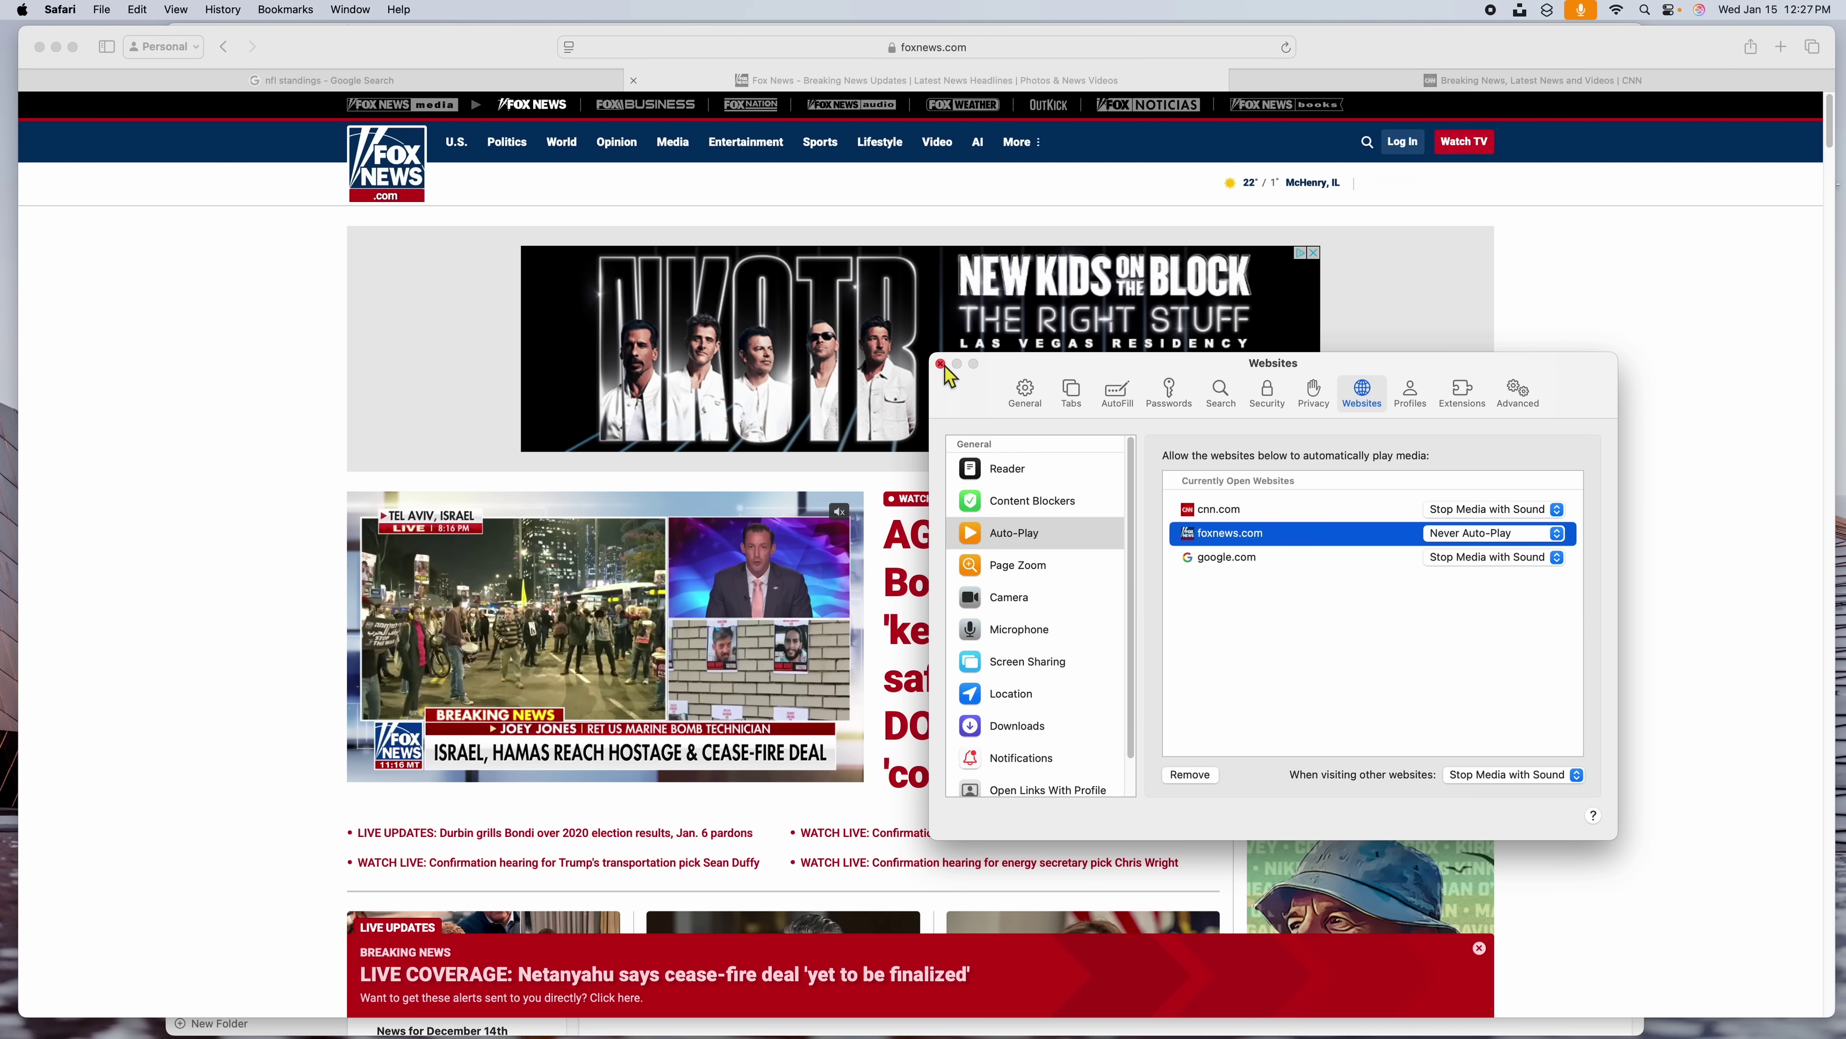
click(941, 365)
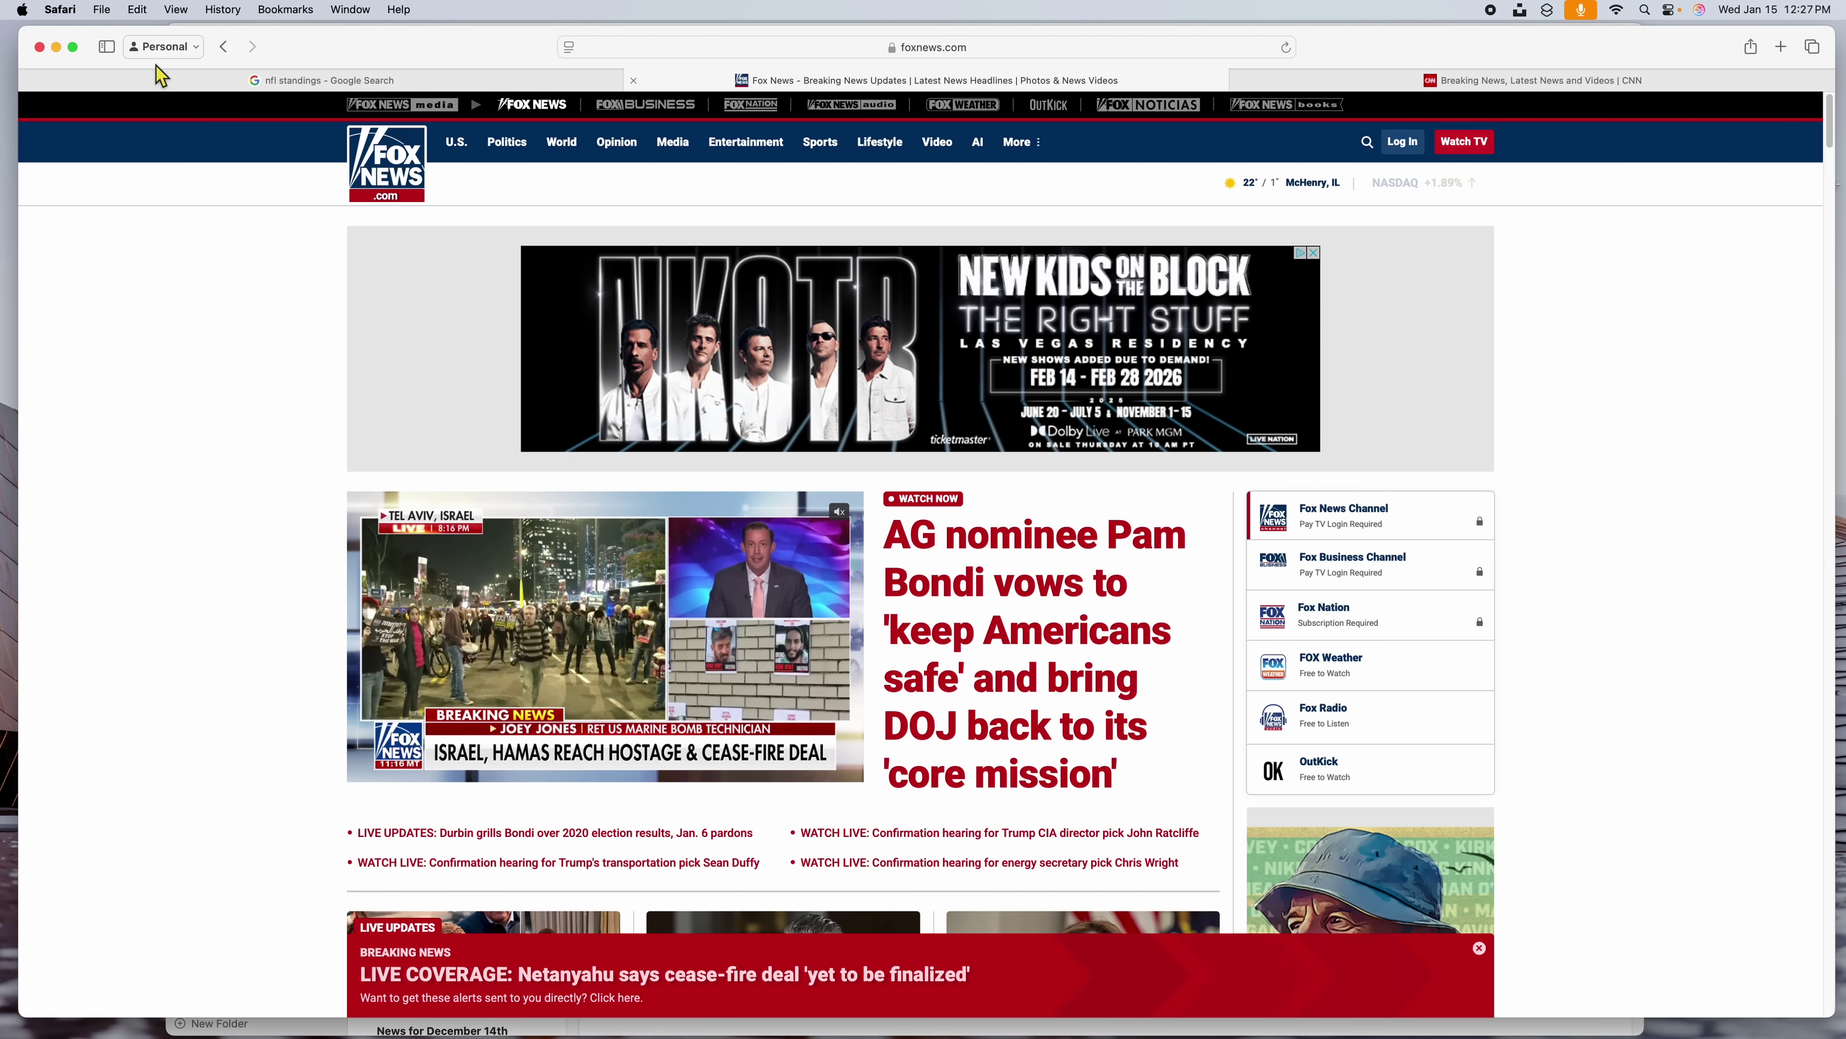
Step: Reload the Fox News page and look through it to check the auto-play behaviour
click(1287, 47)
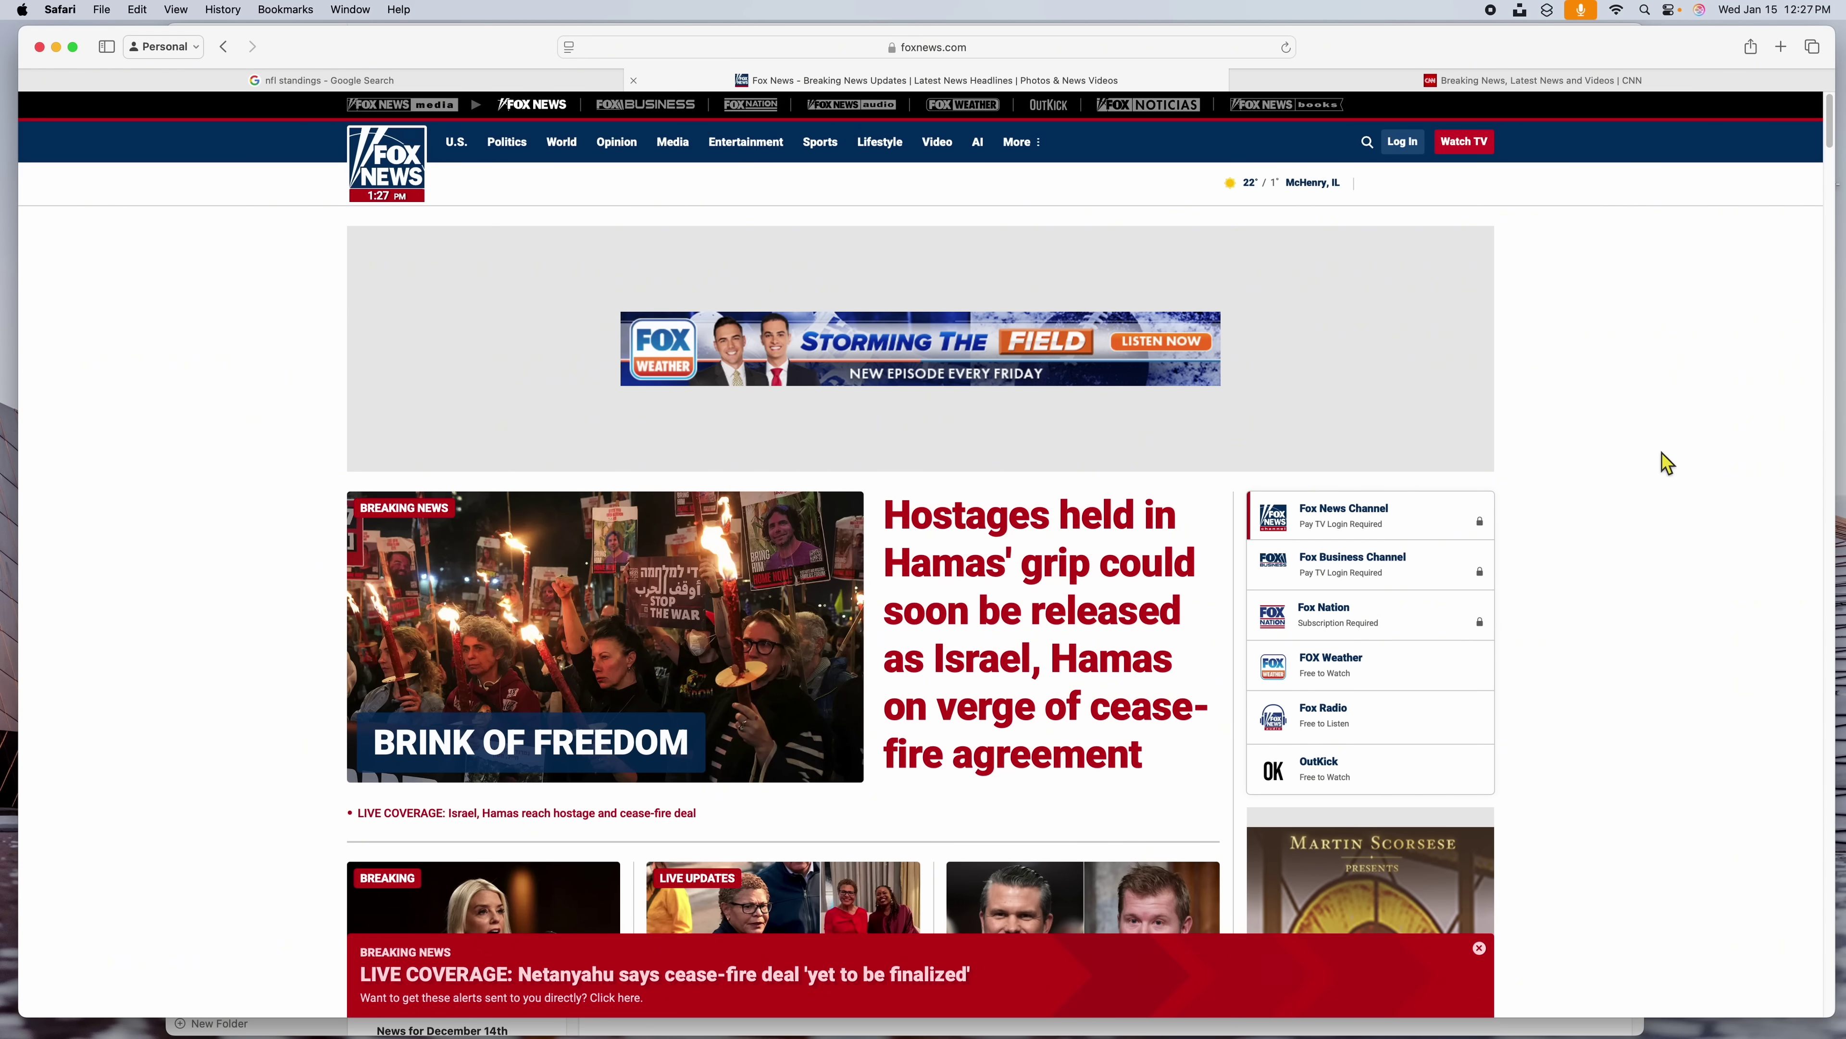
scroll(1748, 412, down, 10)
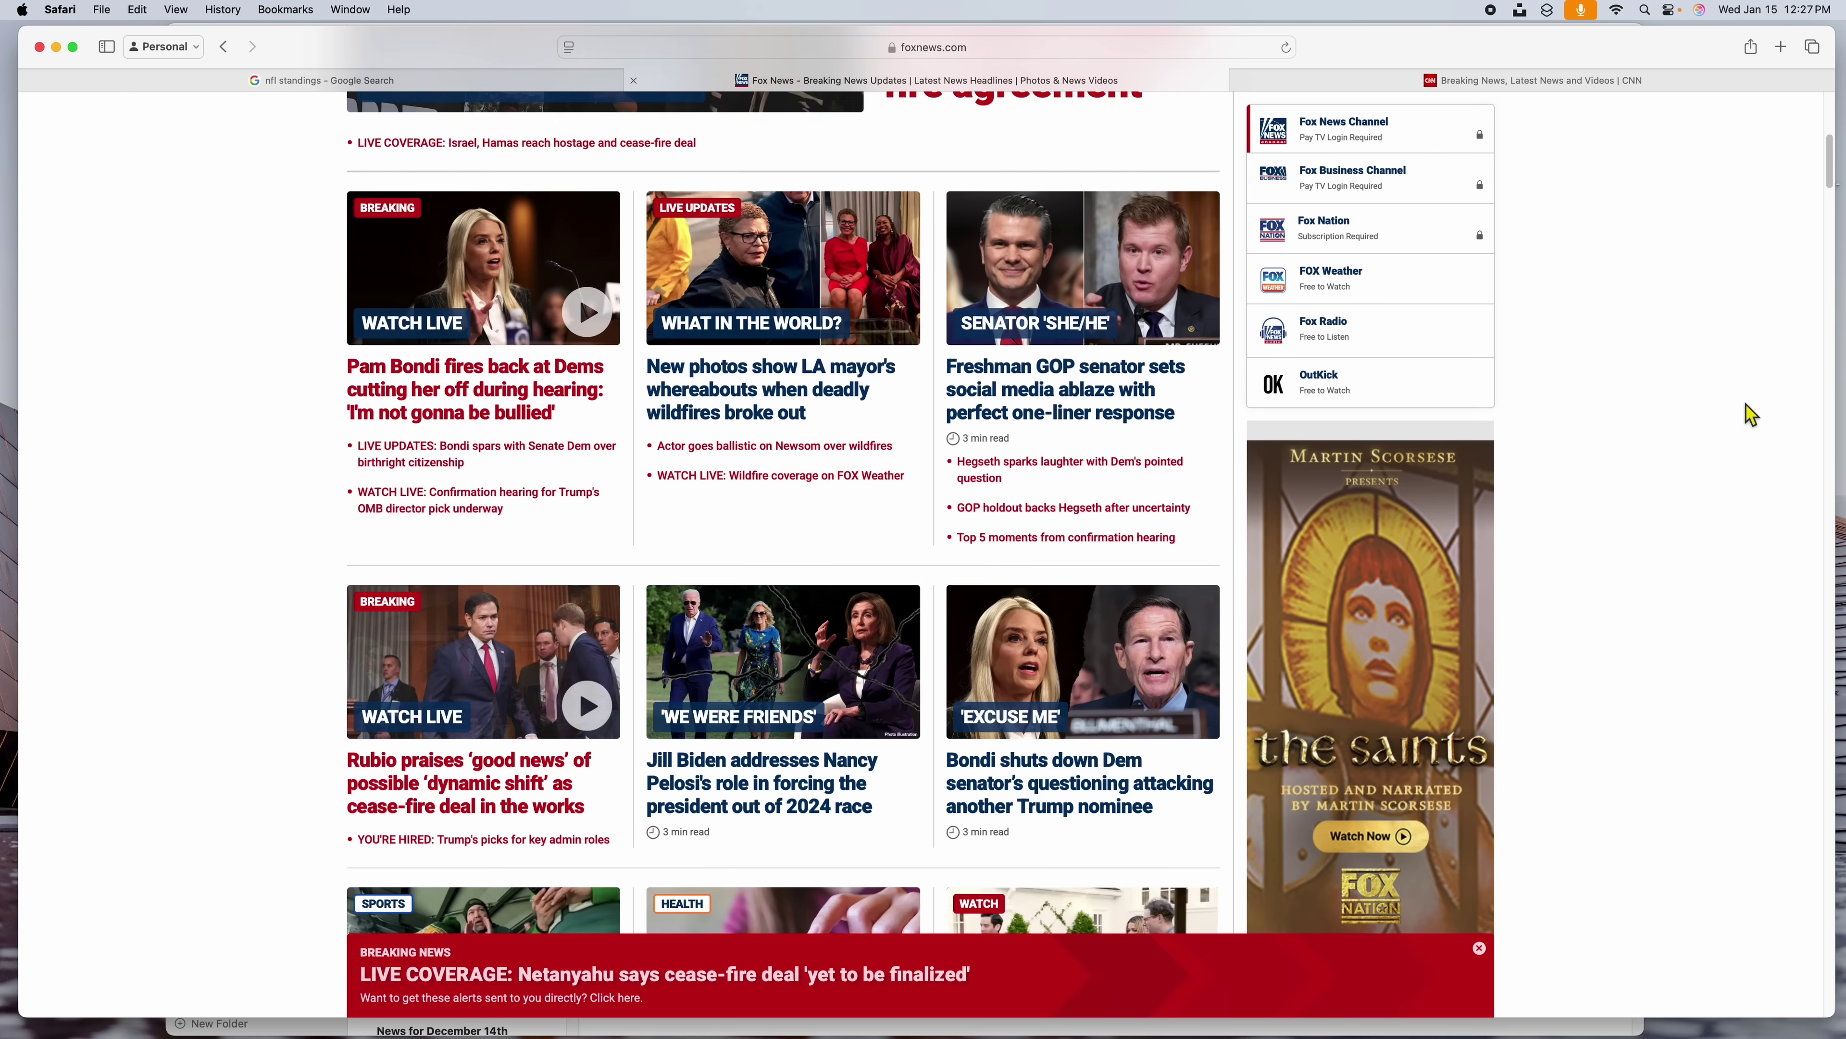
scroll(1748, 413, up, 10)
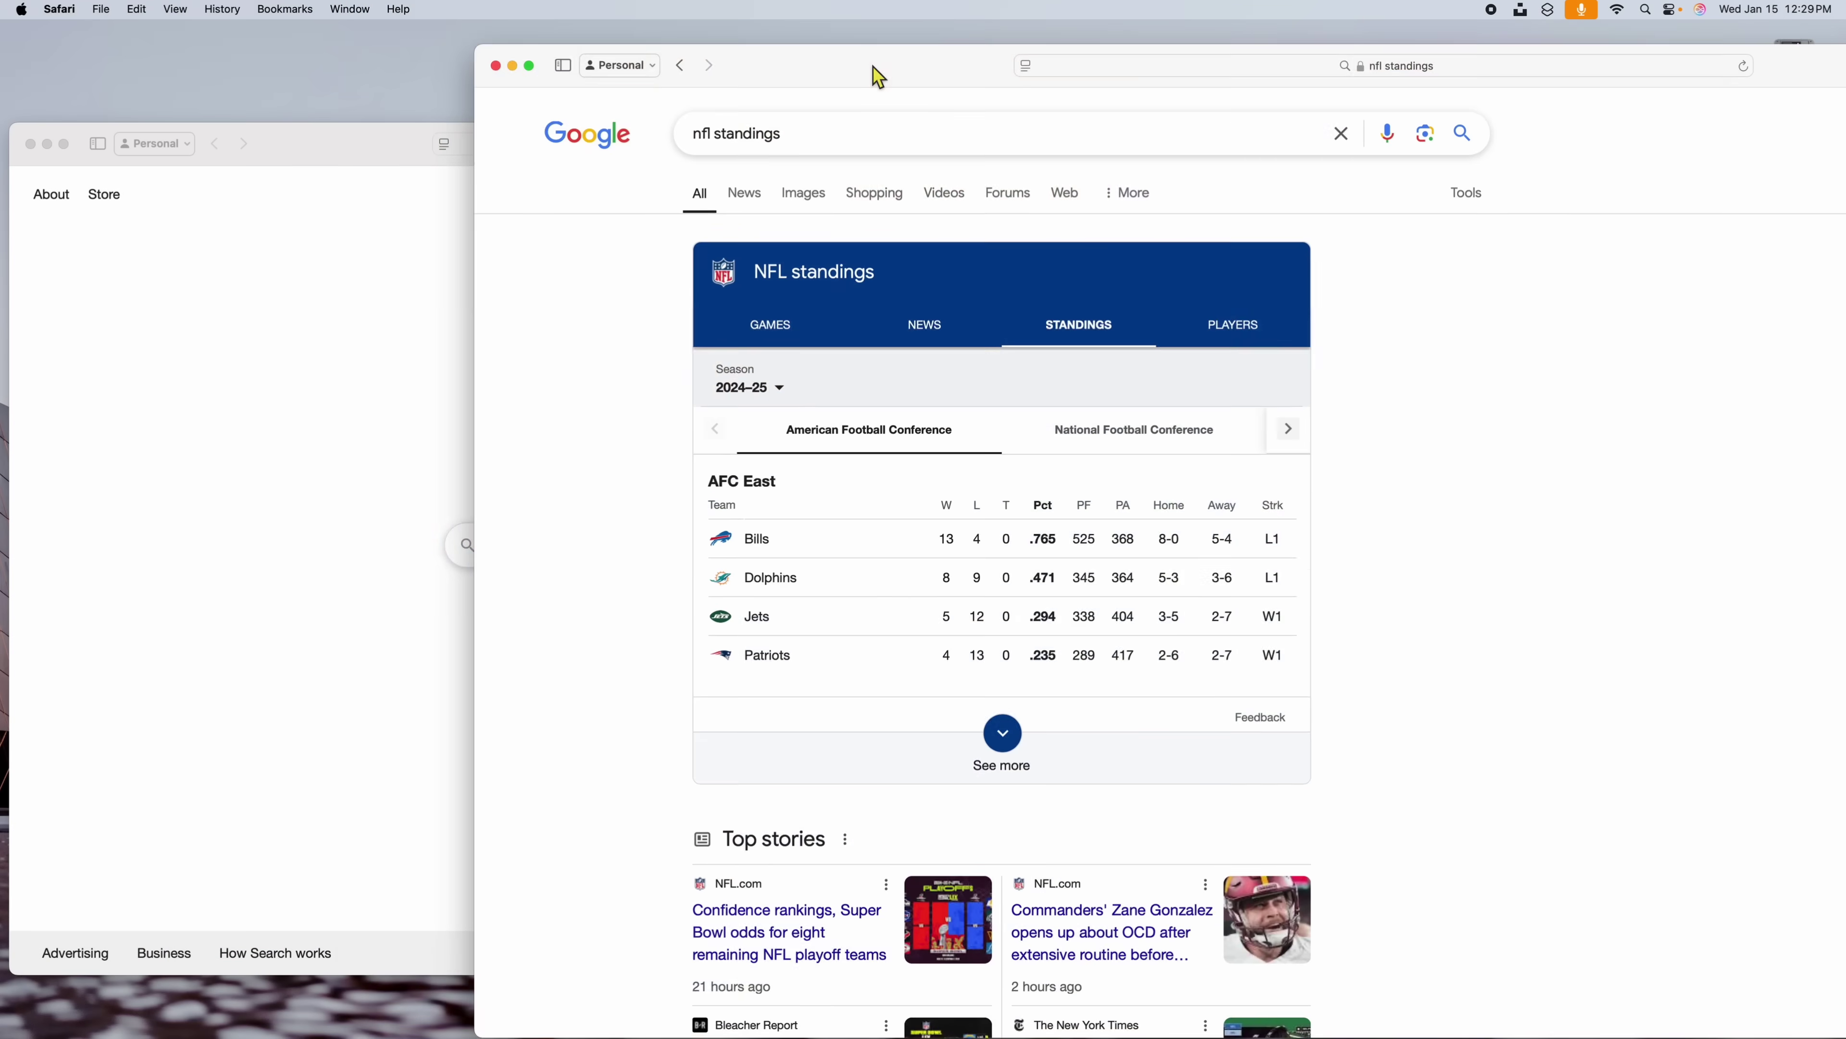
Step: Tile the NFL standings window to the left half of the screen and the Google home page window to the right half
drag(873, 66, 773, 62)
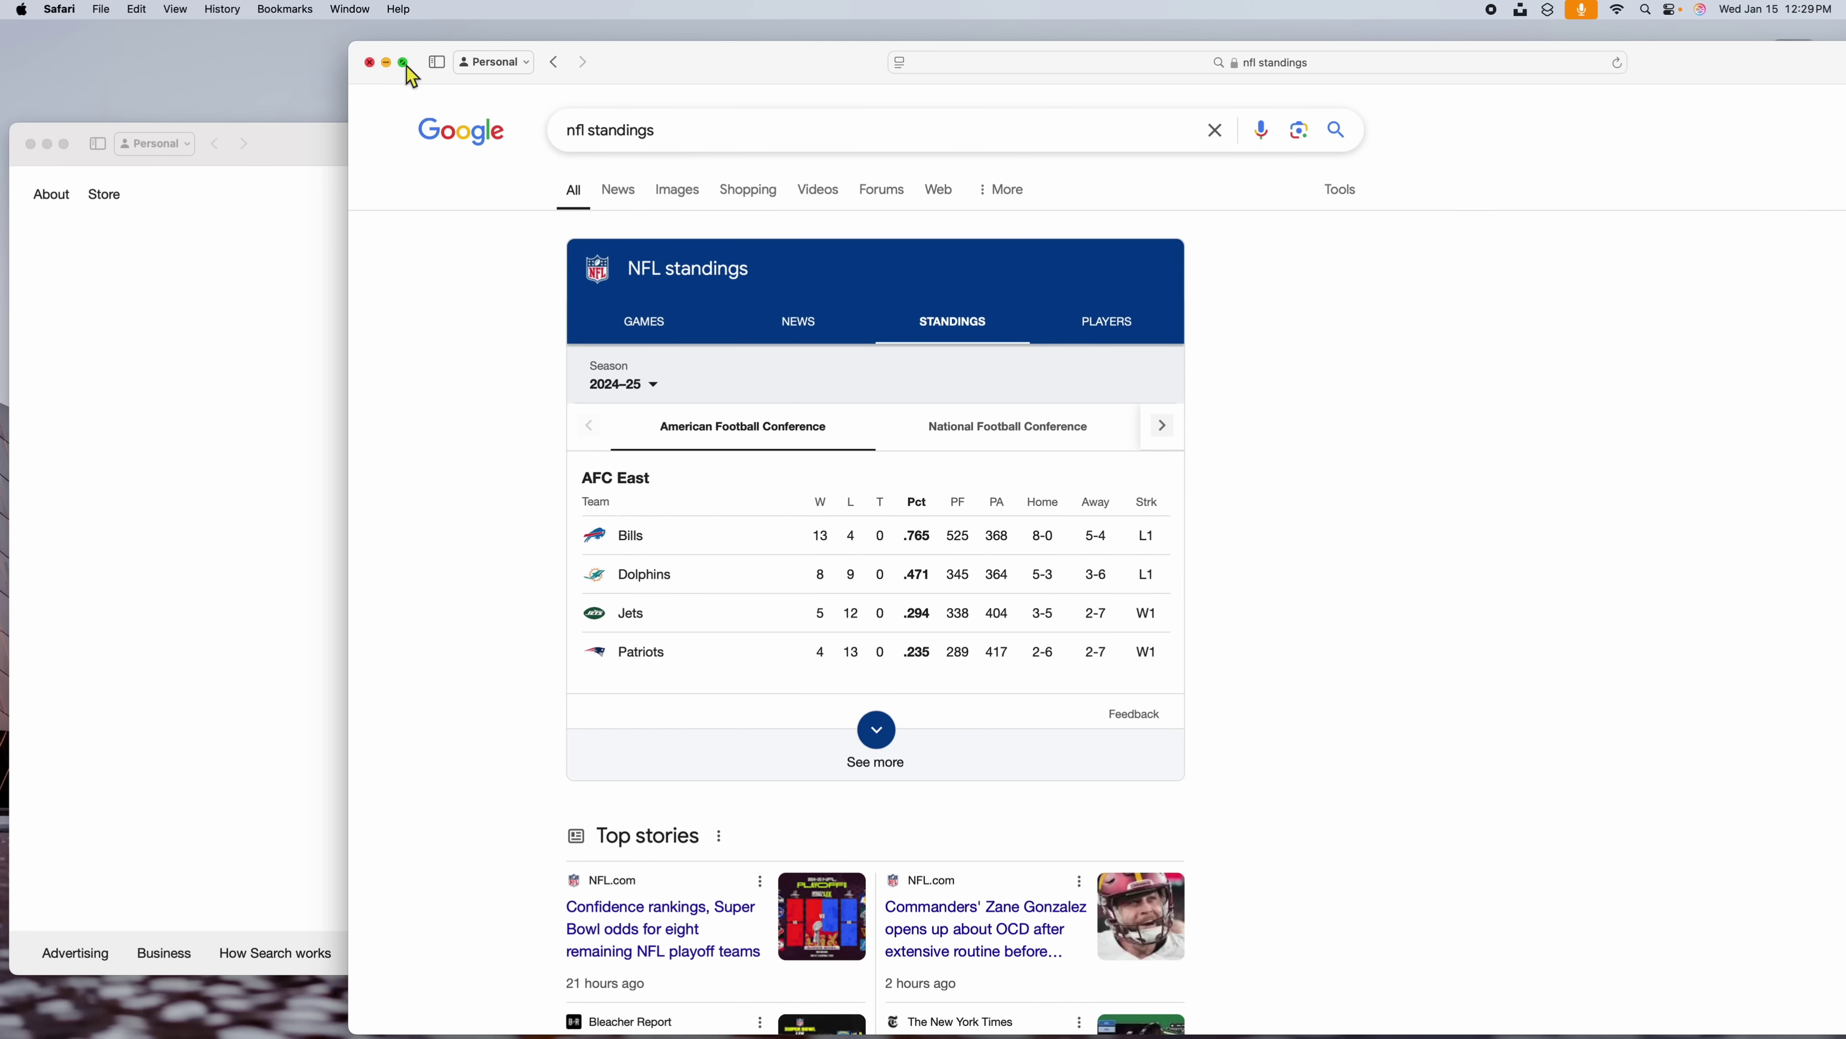
mouse_move(406, 65)
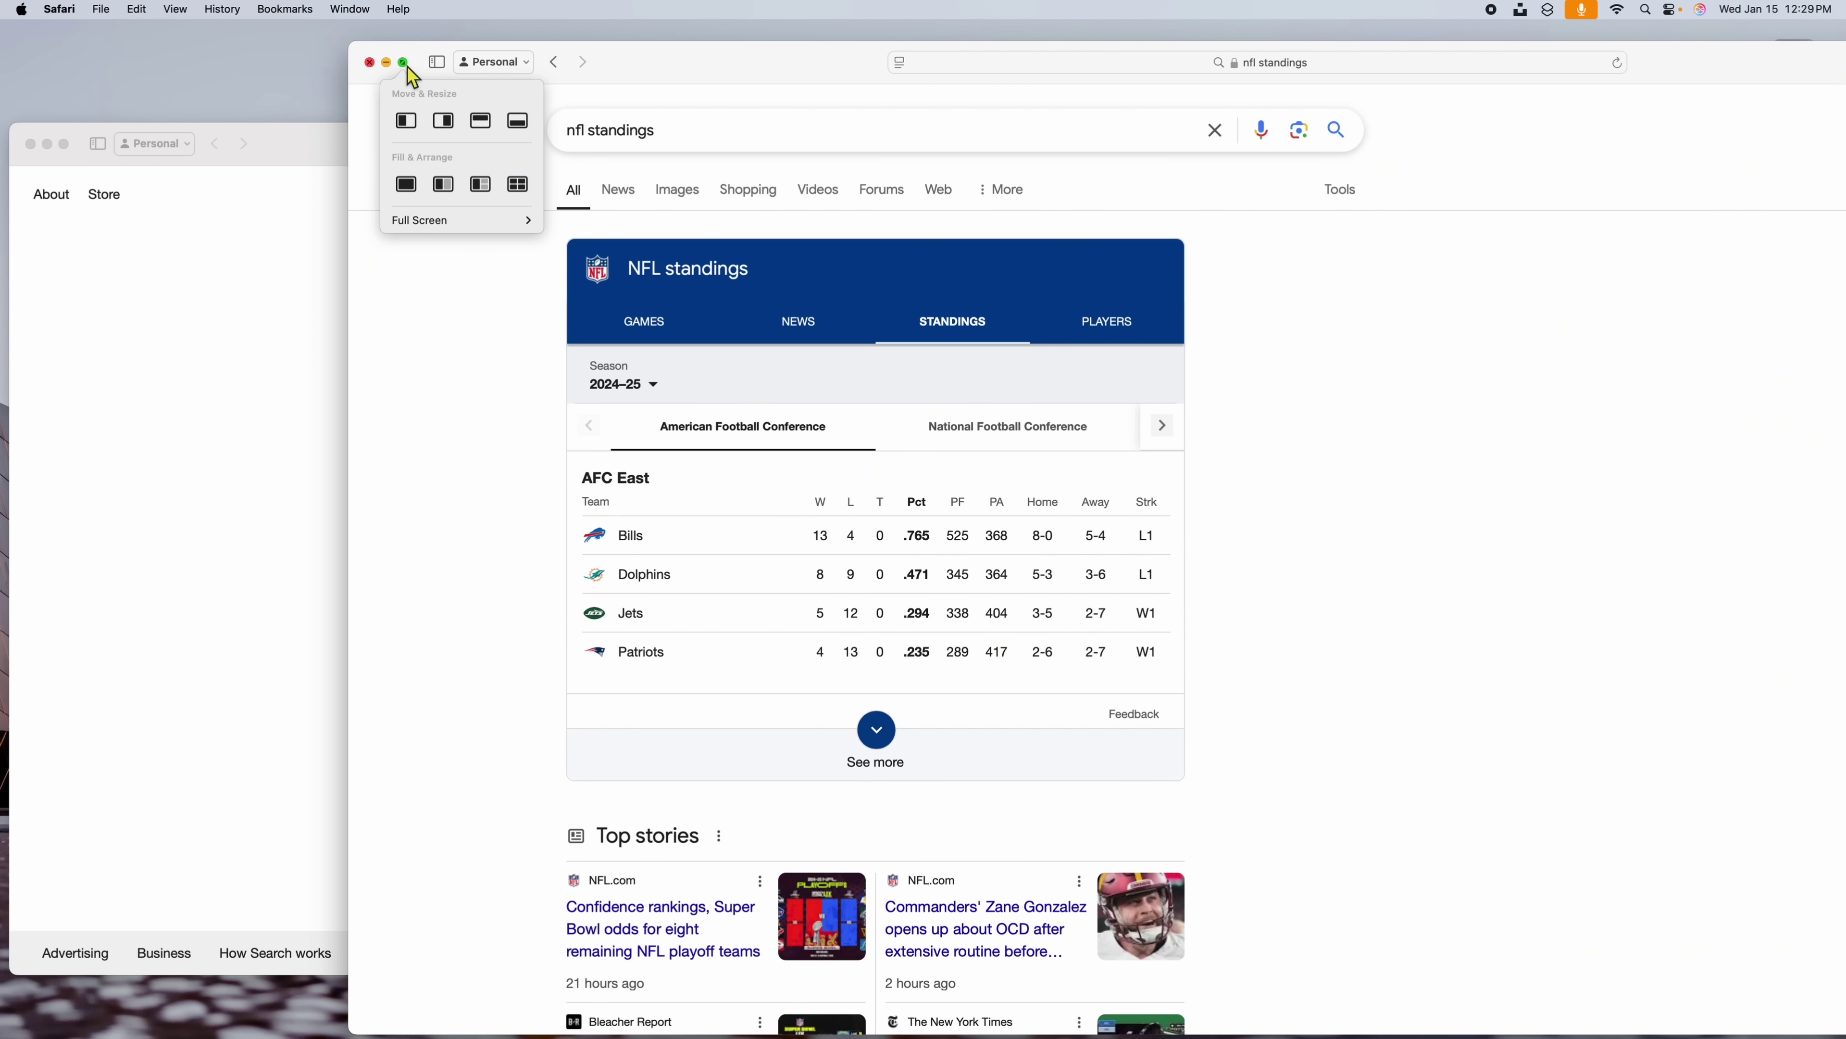
click(406, 121)
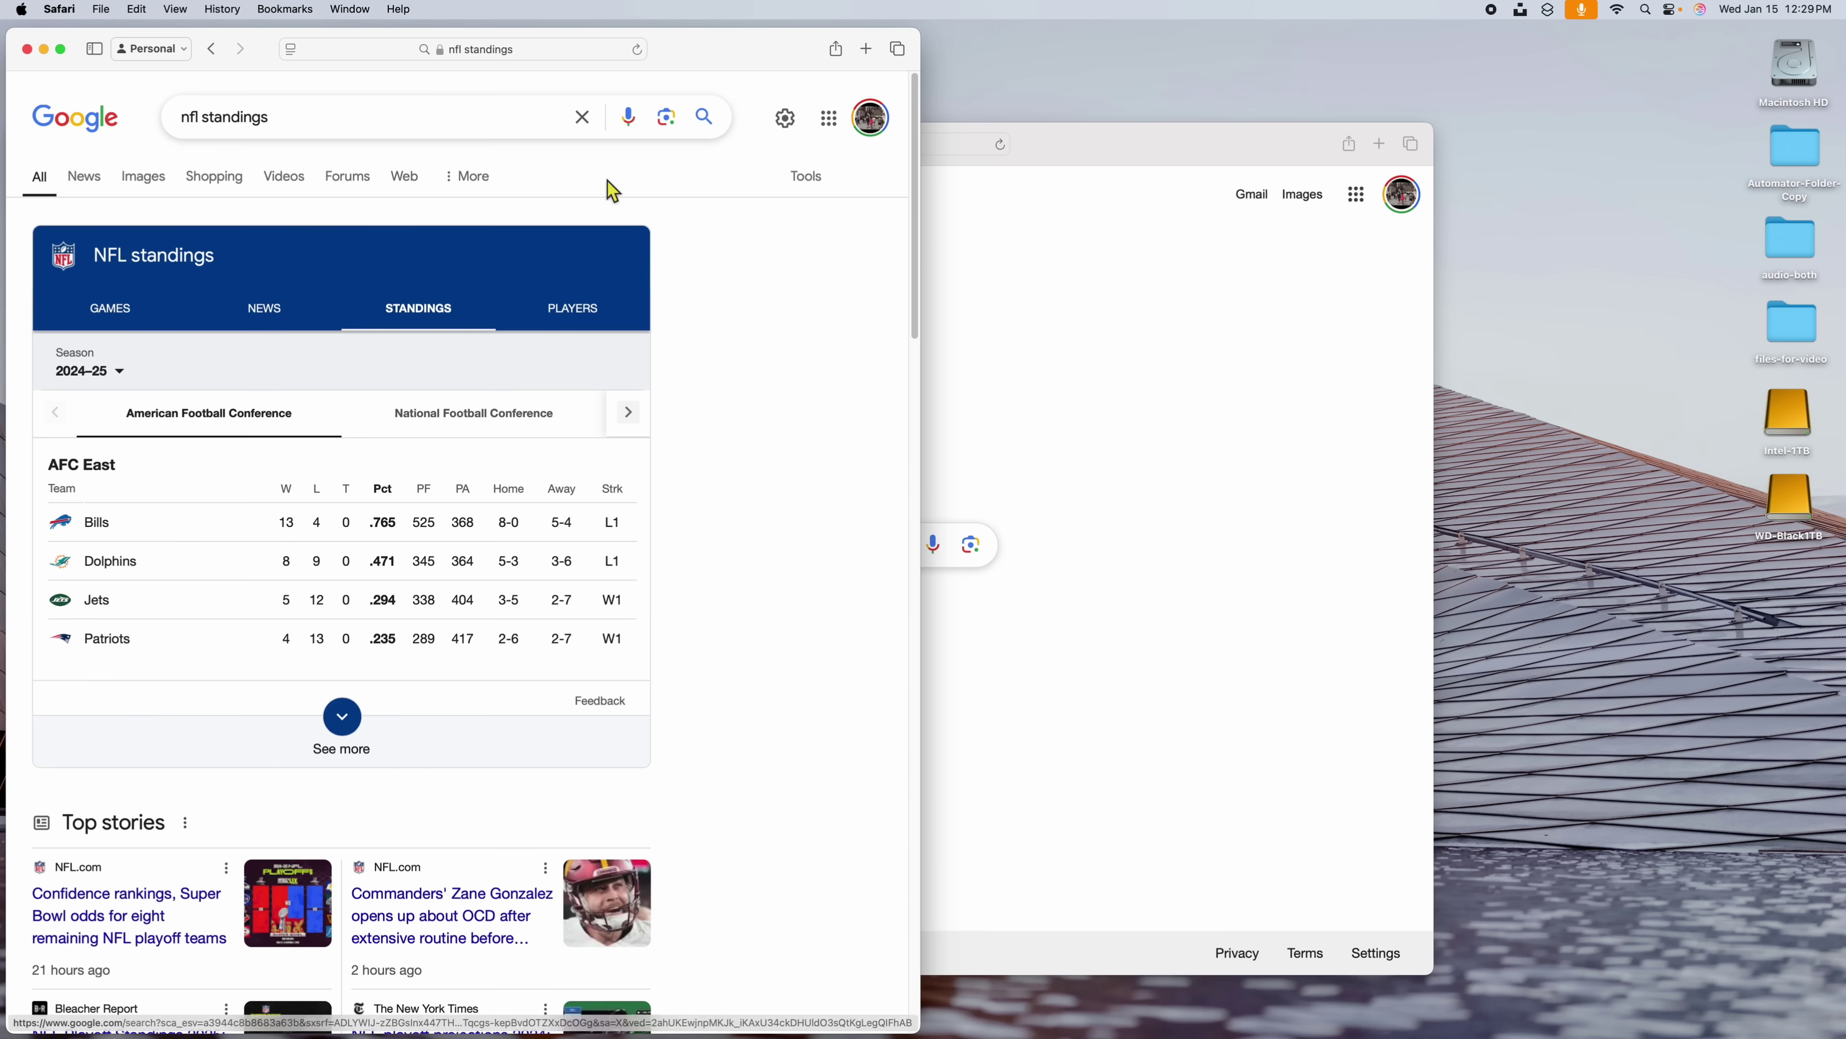
click(1148, 378)
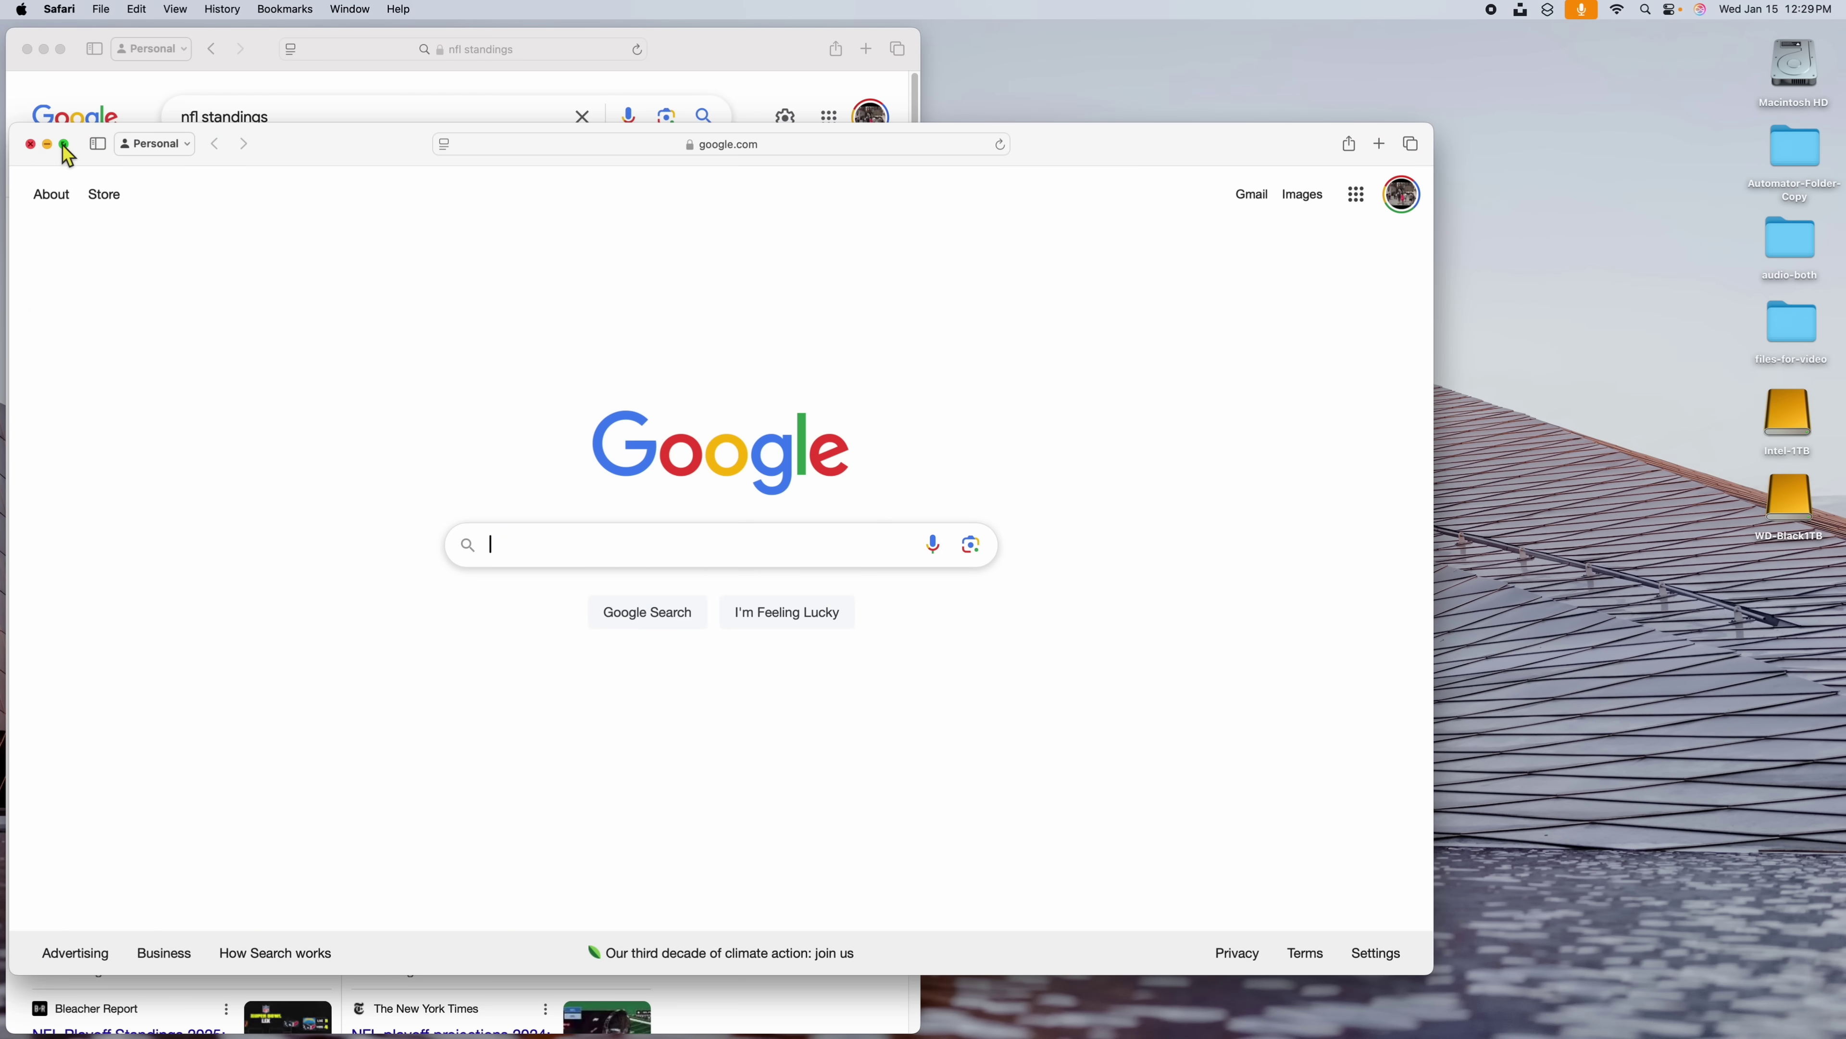
mouse_move(63, 147)
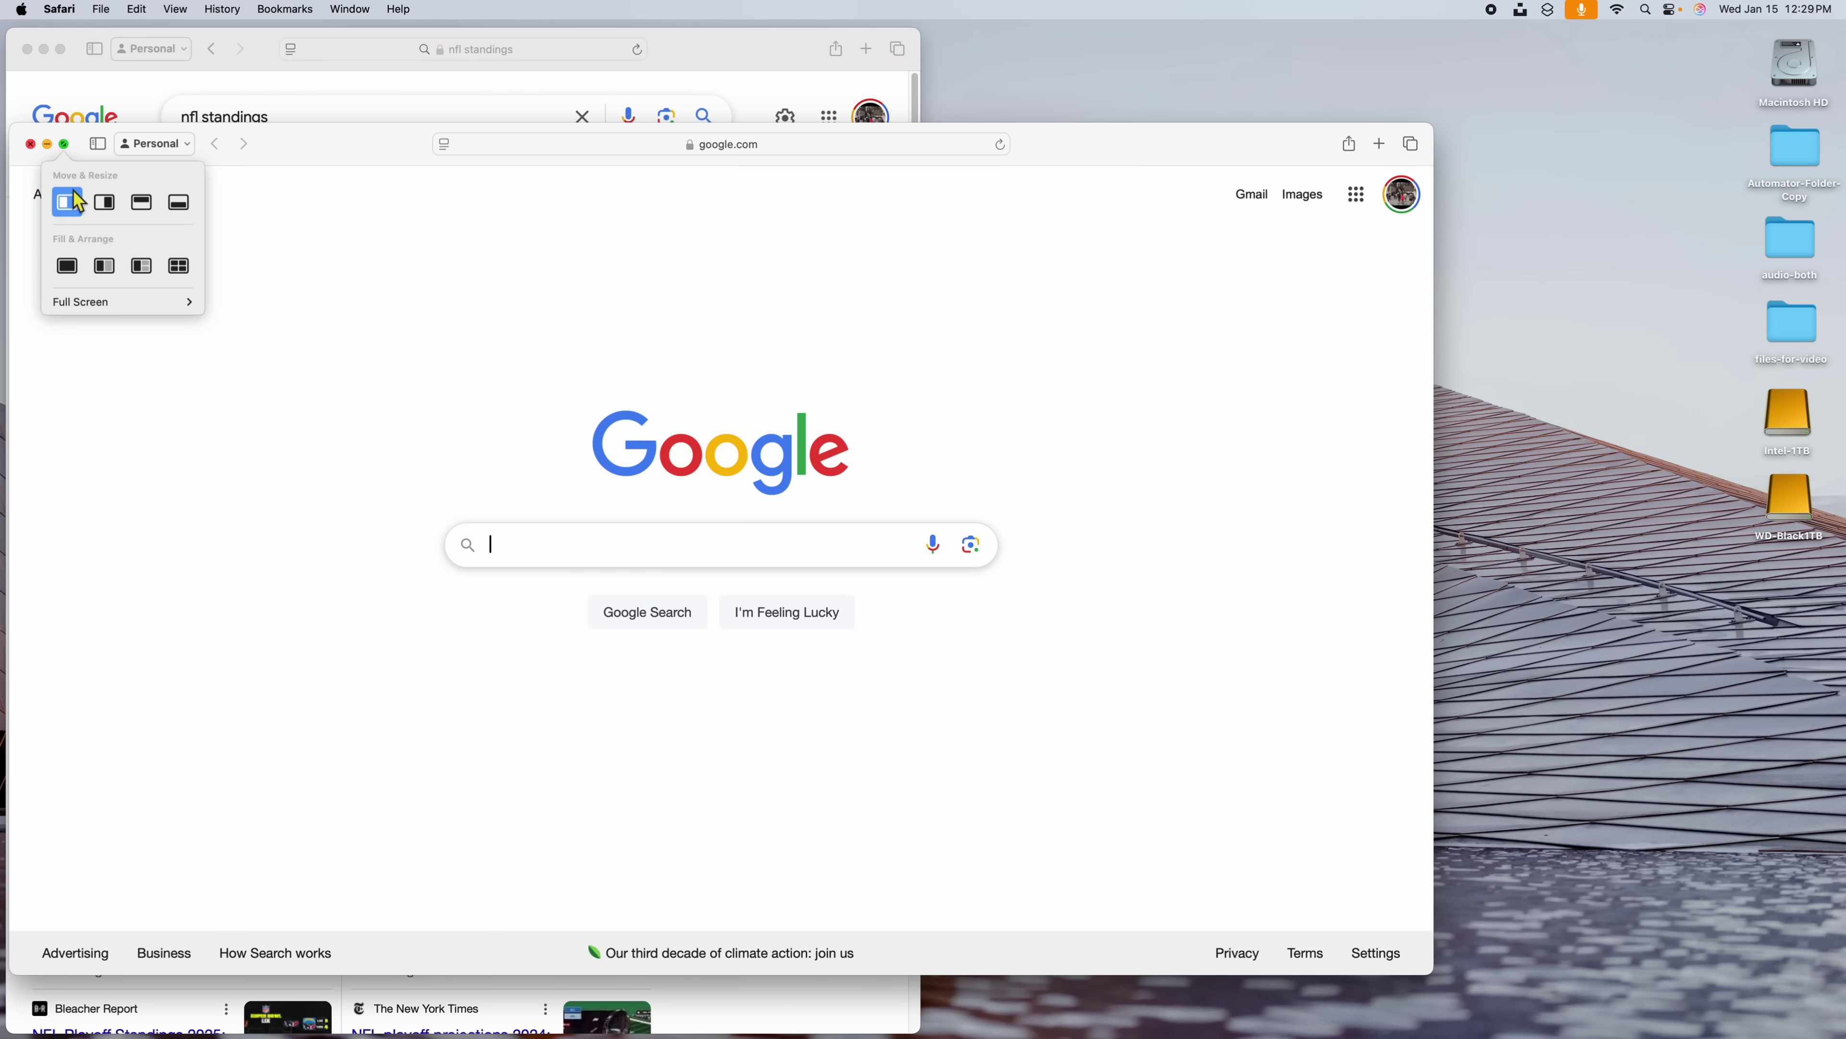
click(103, 205)
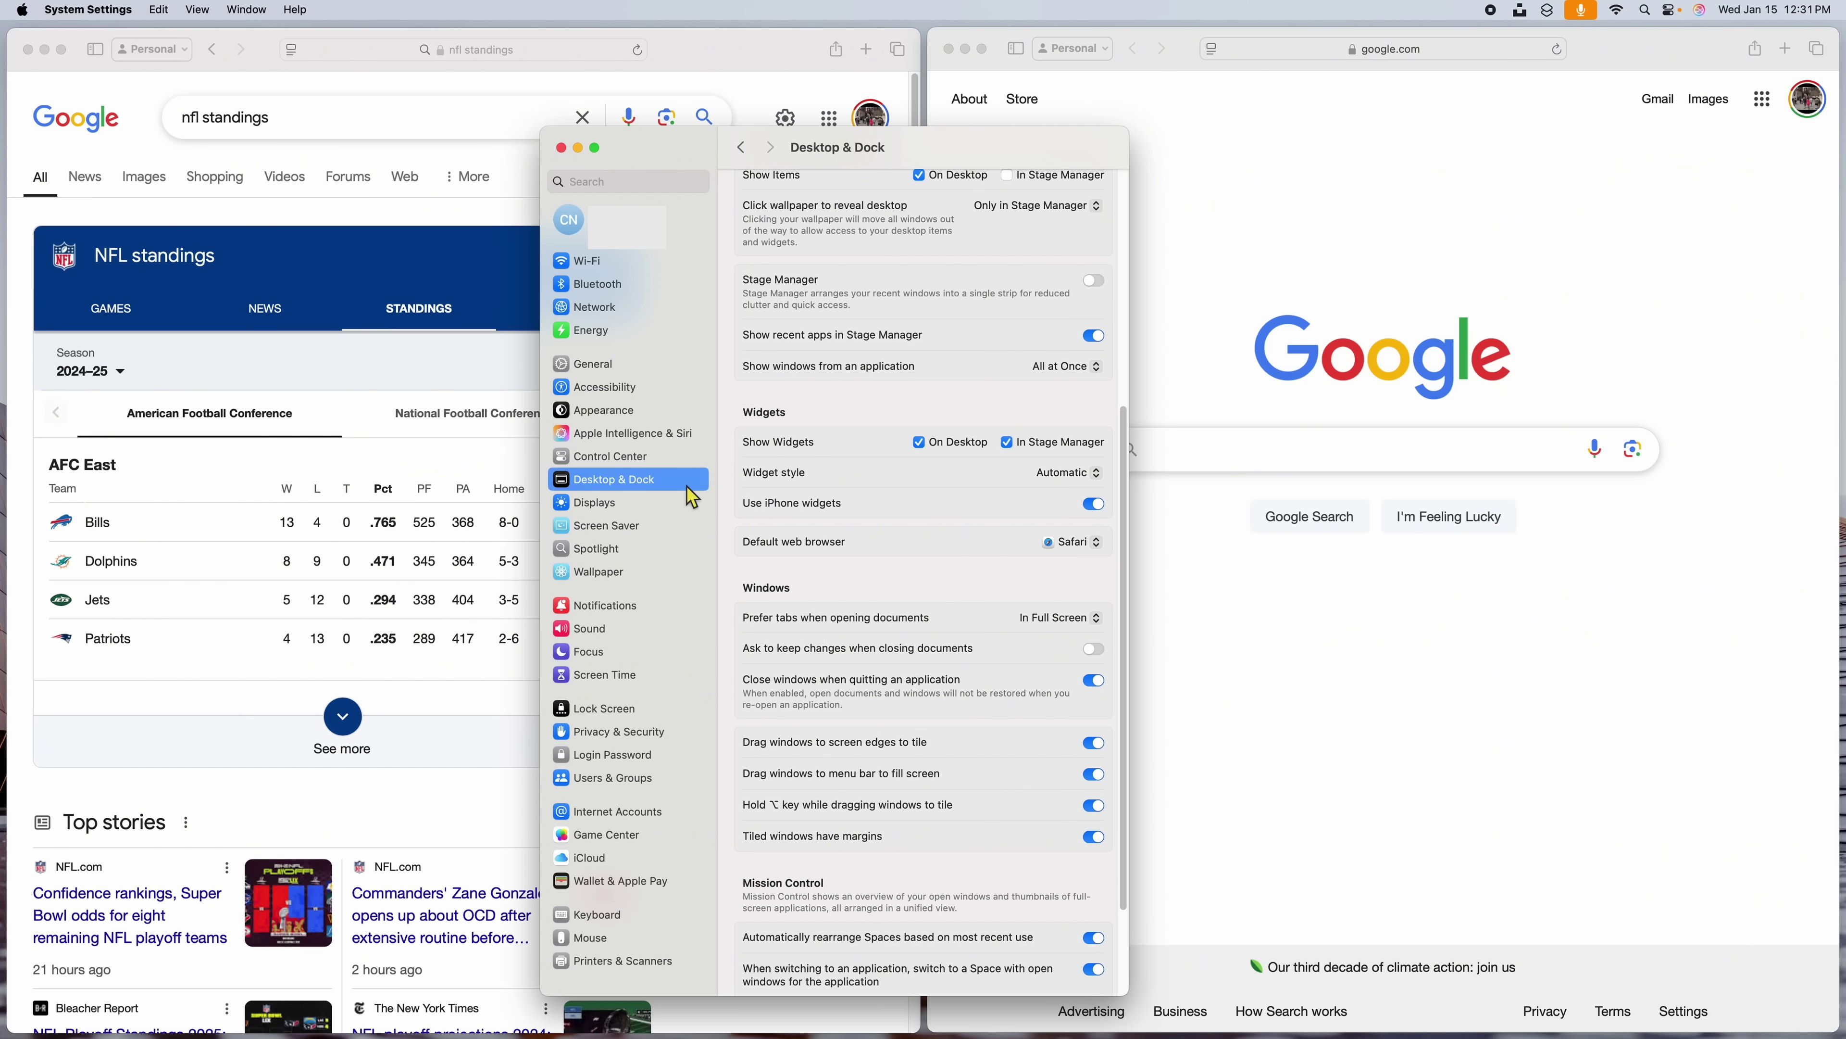
Step: Turn off margins for tiled windows in the Desktop & Dock settings
scroll(943, 480, up, 8)
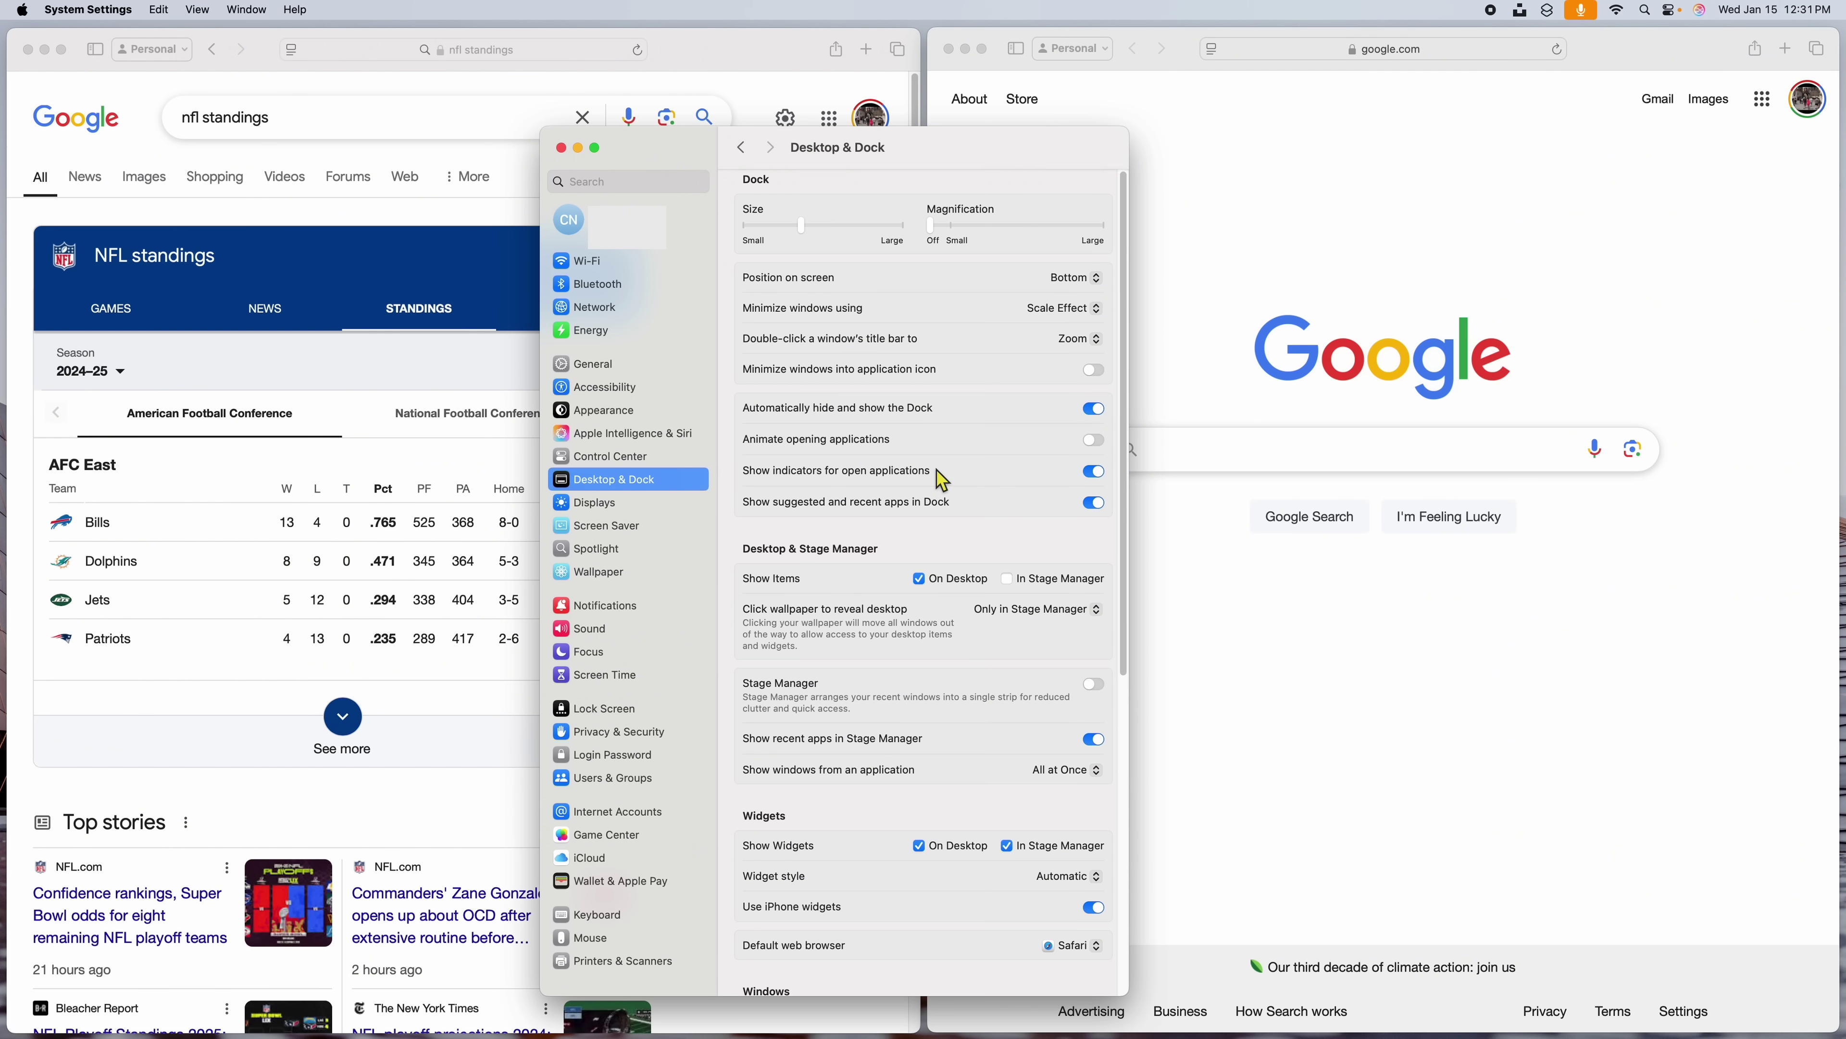
scroll(943, 480, down, 9)
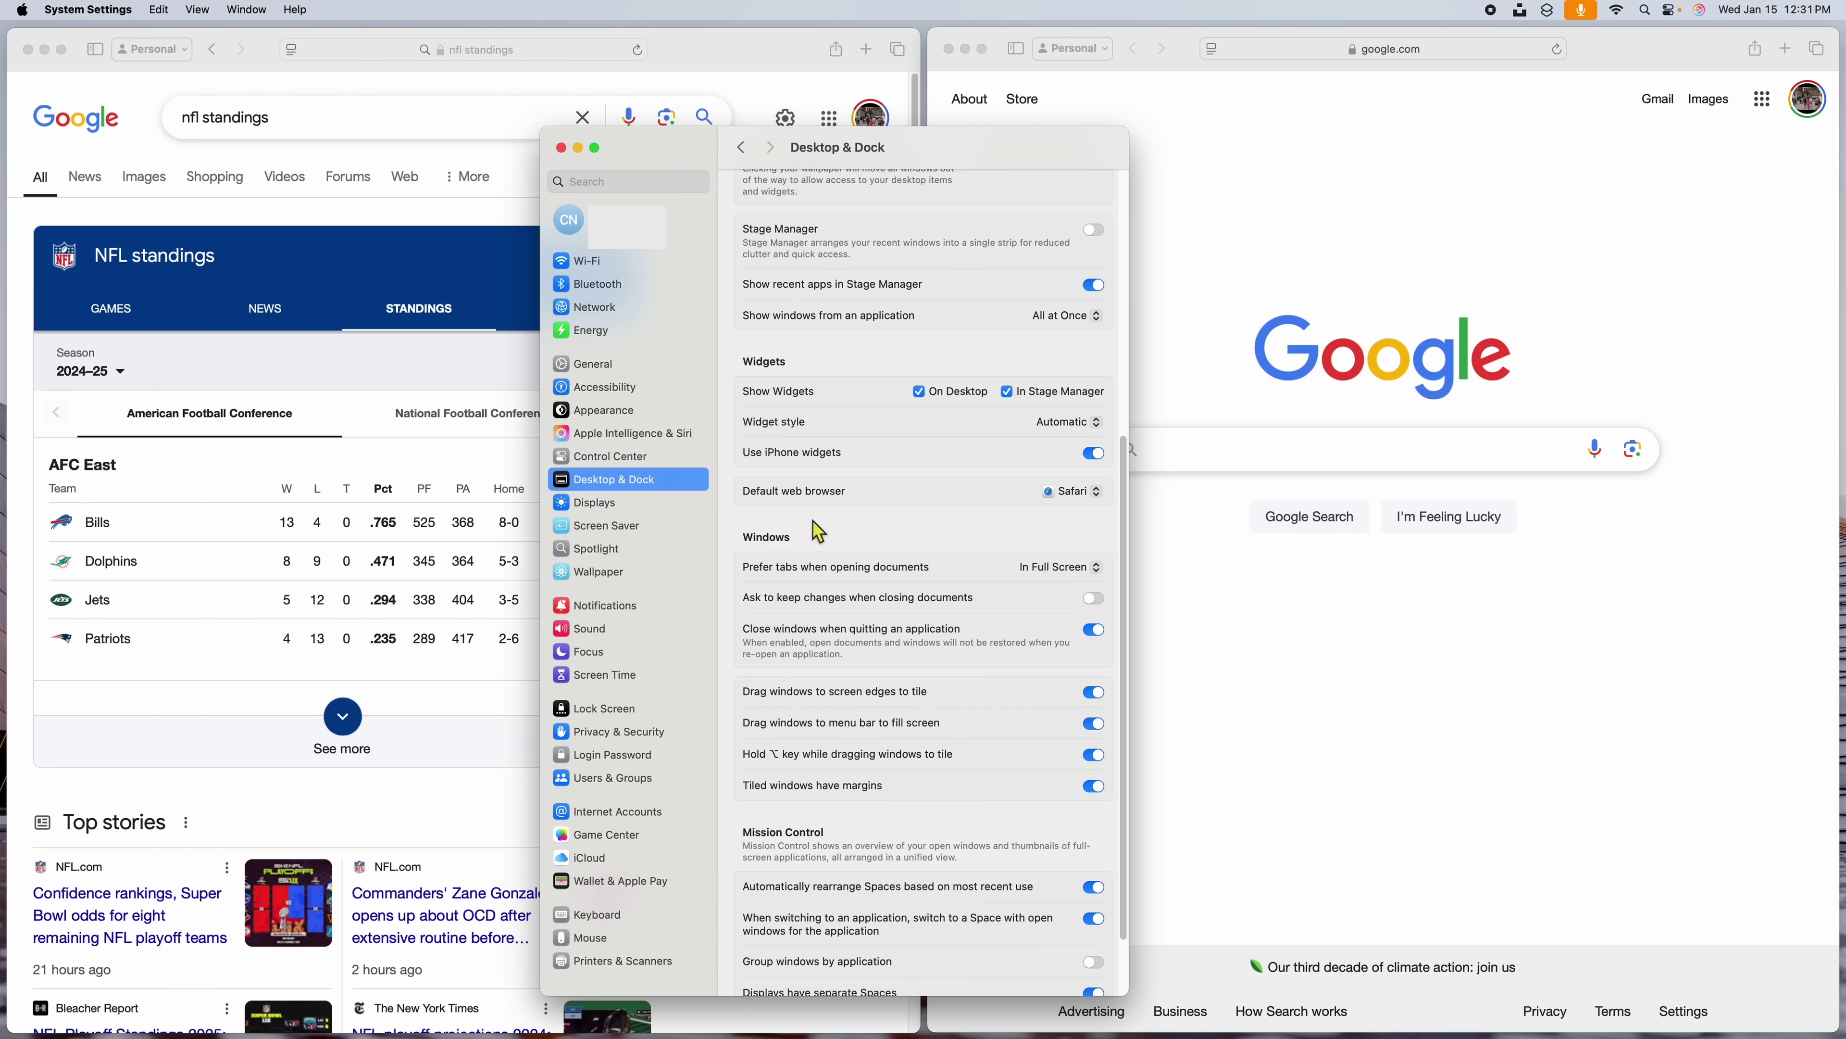
scroll(844, 538, down, 1)
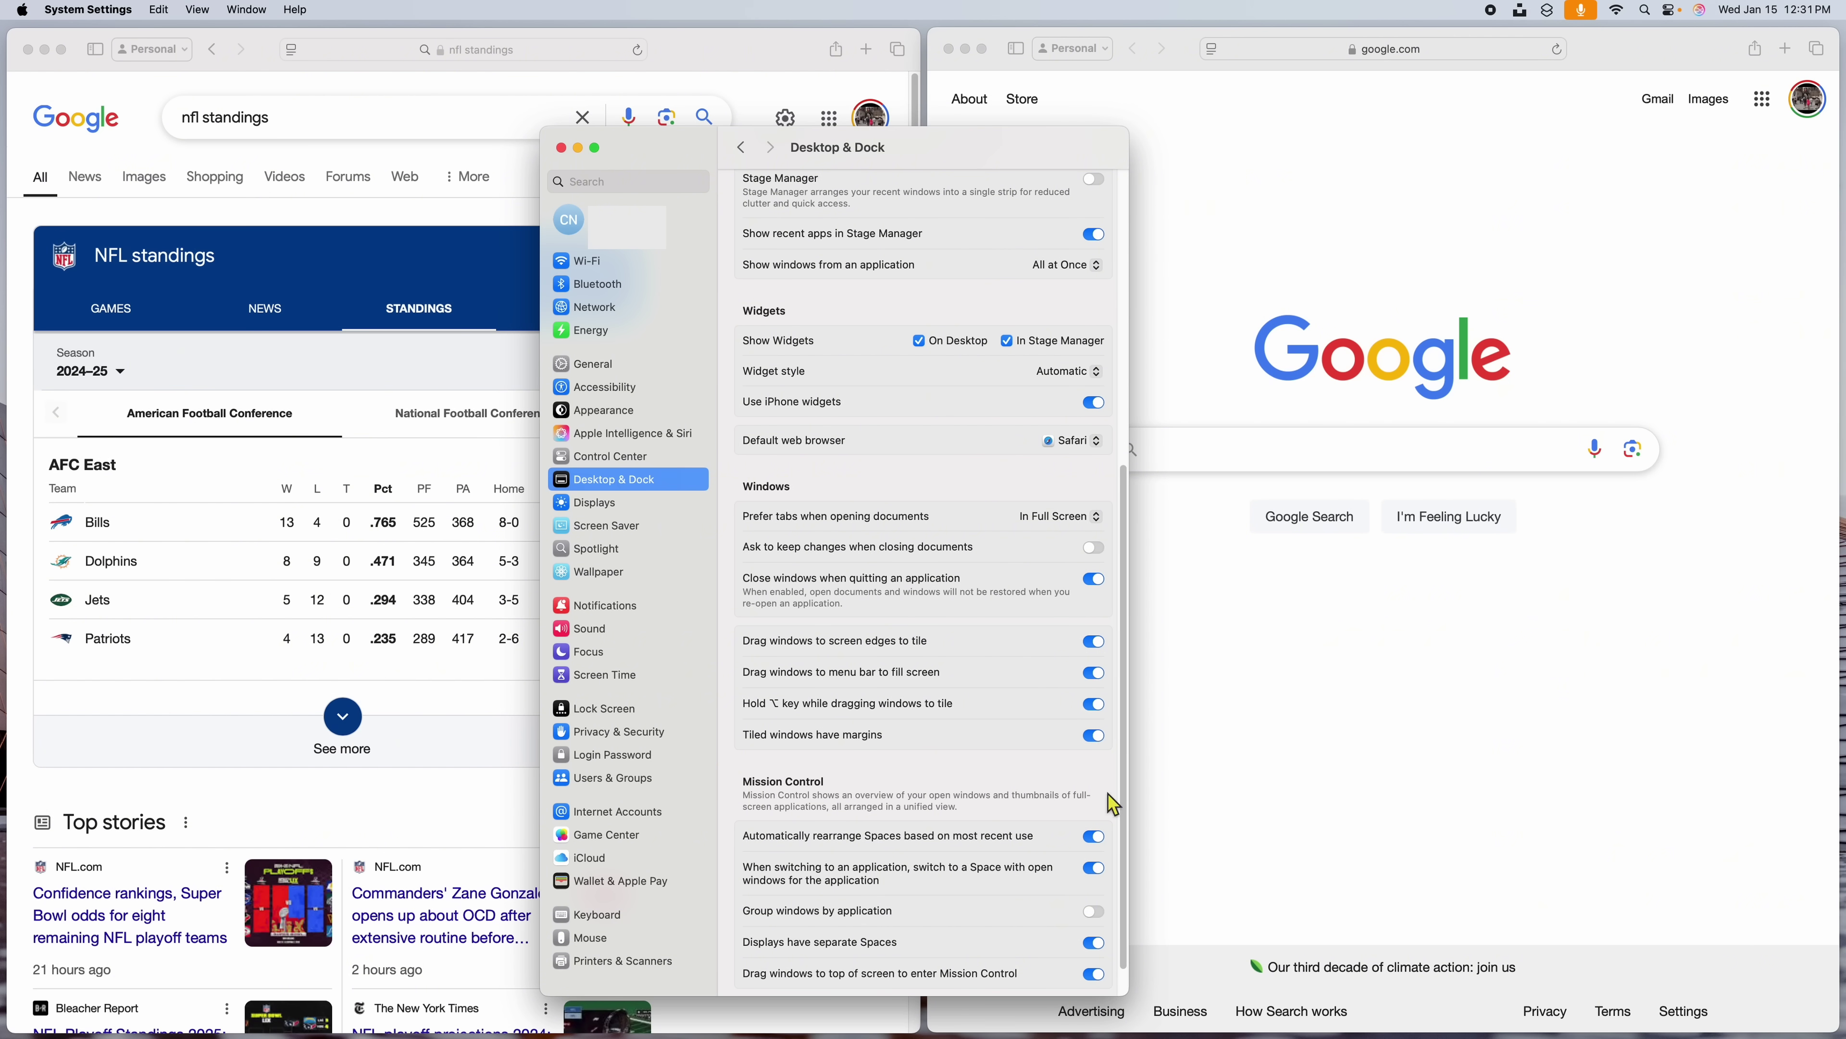
click(1095, 737)
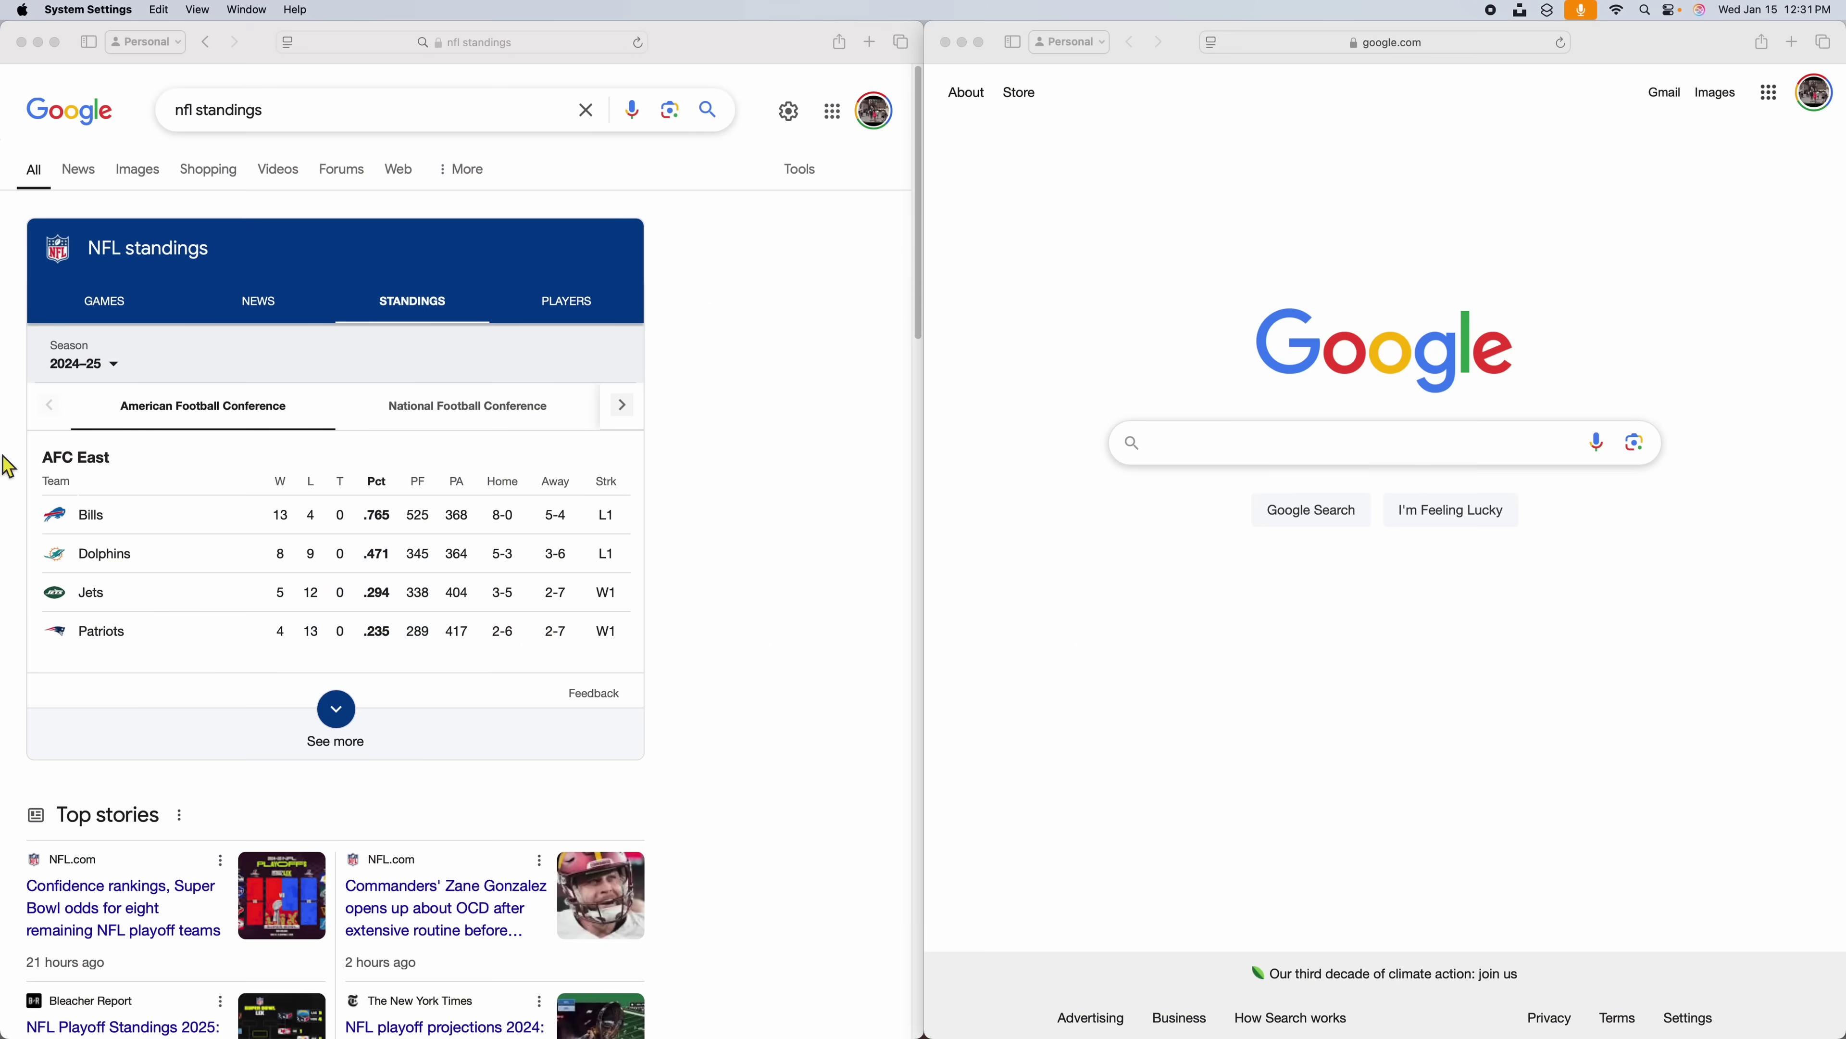
click(523, 1002)
click(1686, 660)
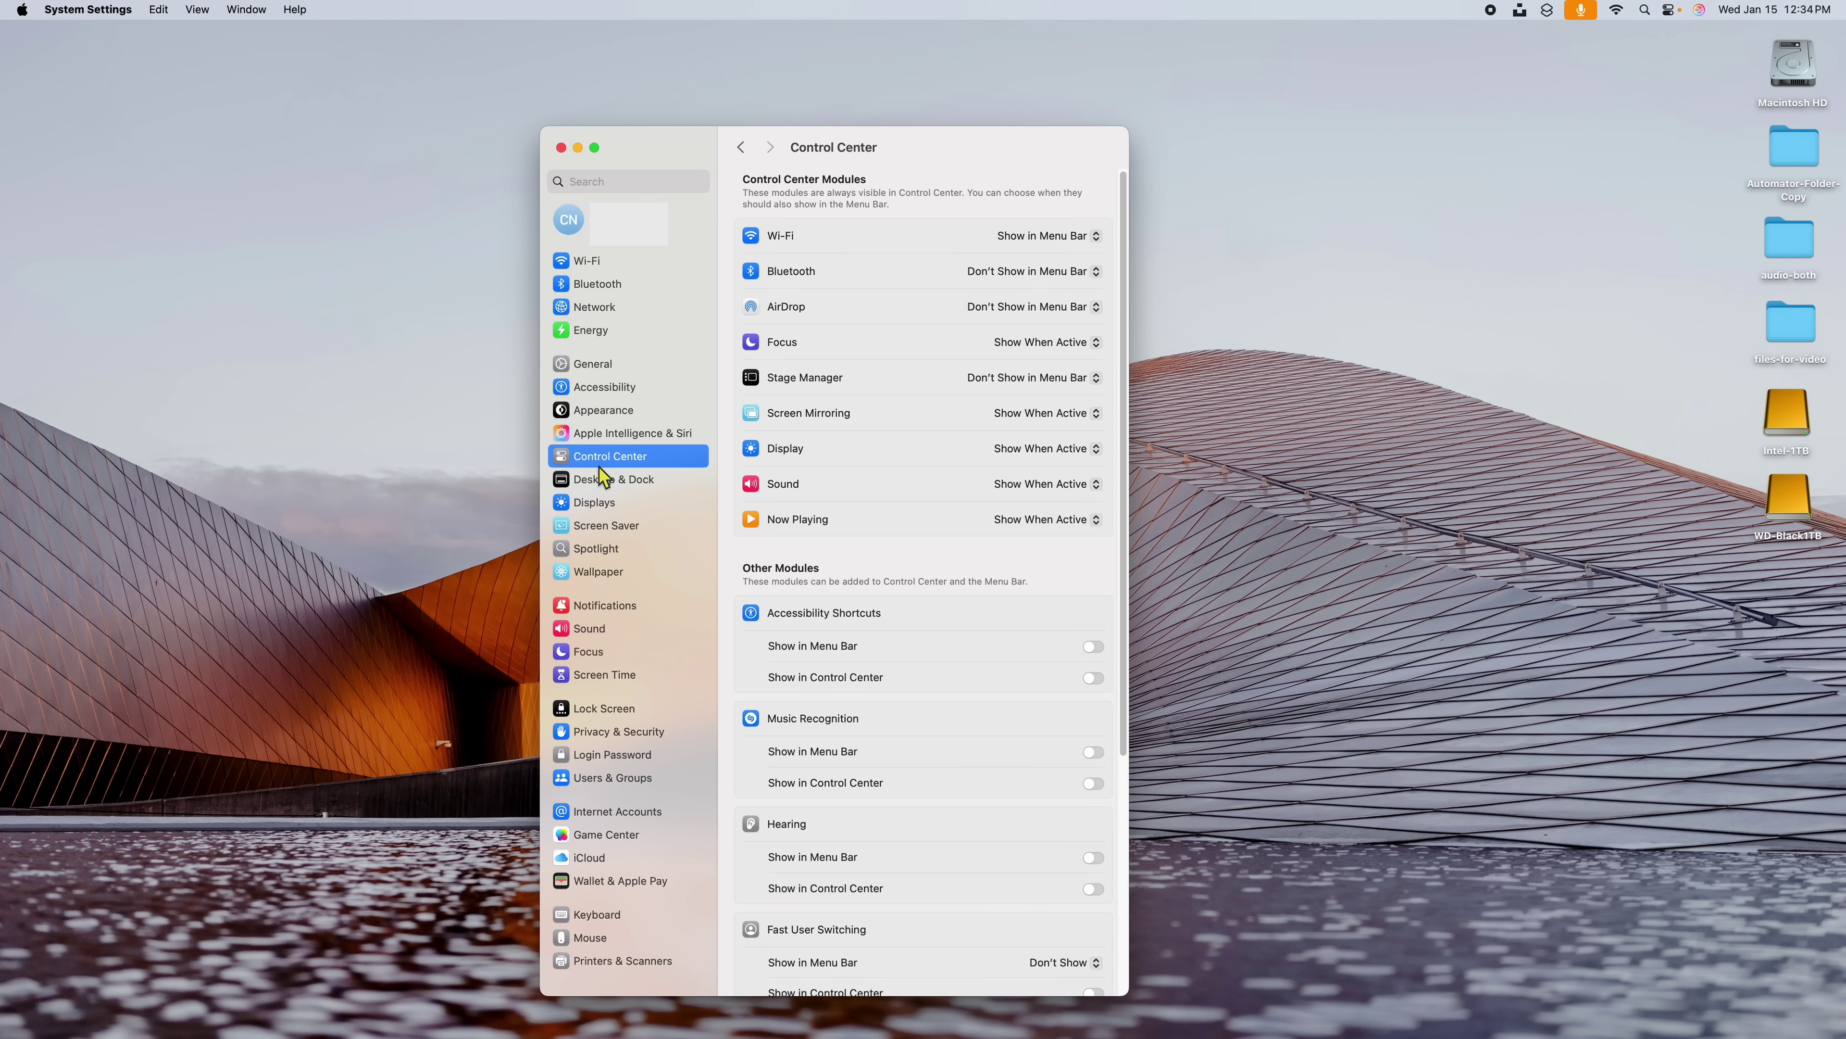
Step: In the Control Center clock options, turn off showing the day of the week in the menu bar
scroll(937, 534, down, 5)
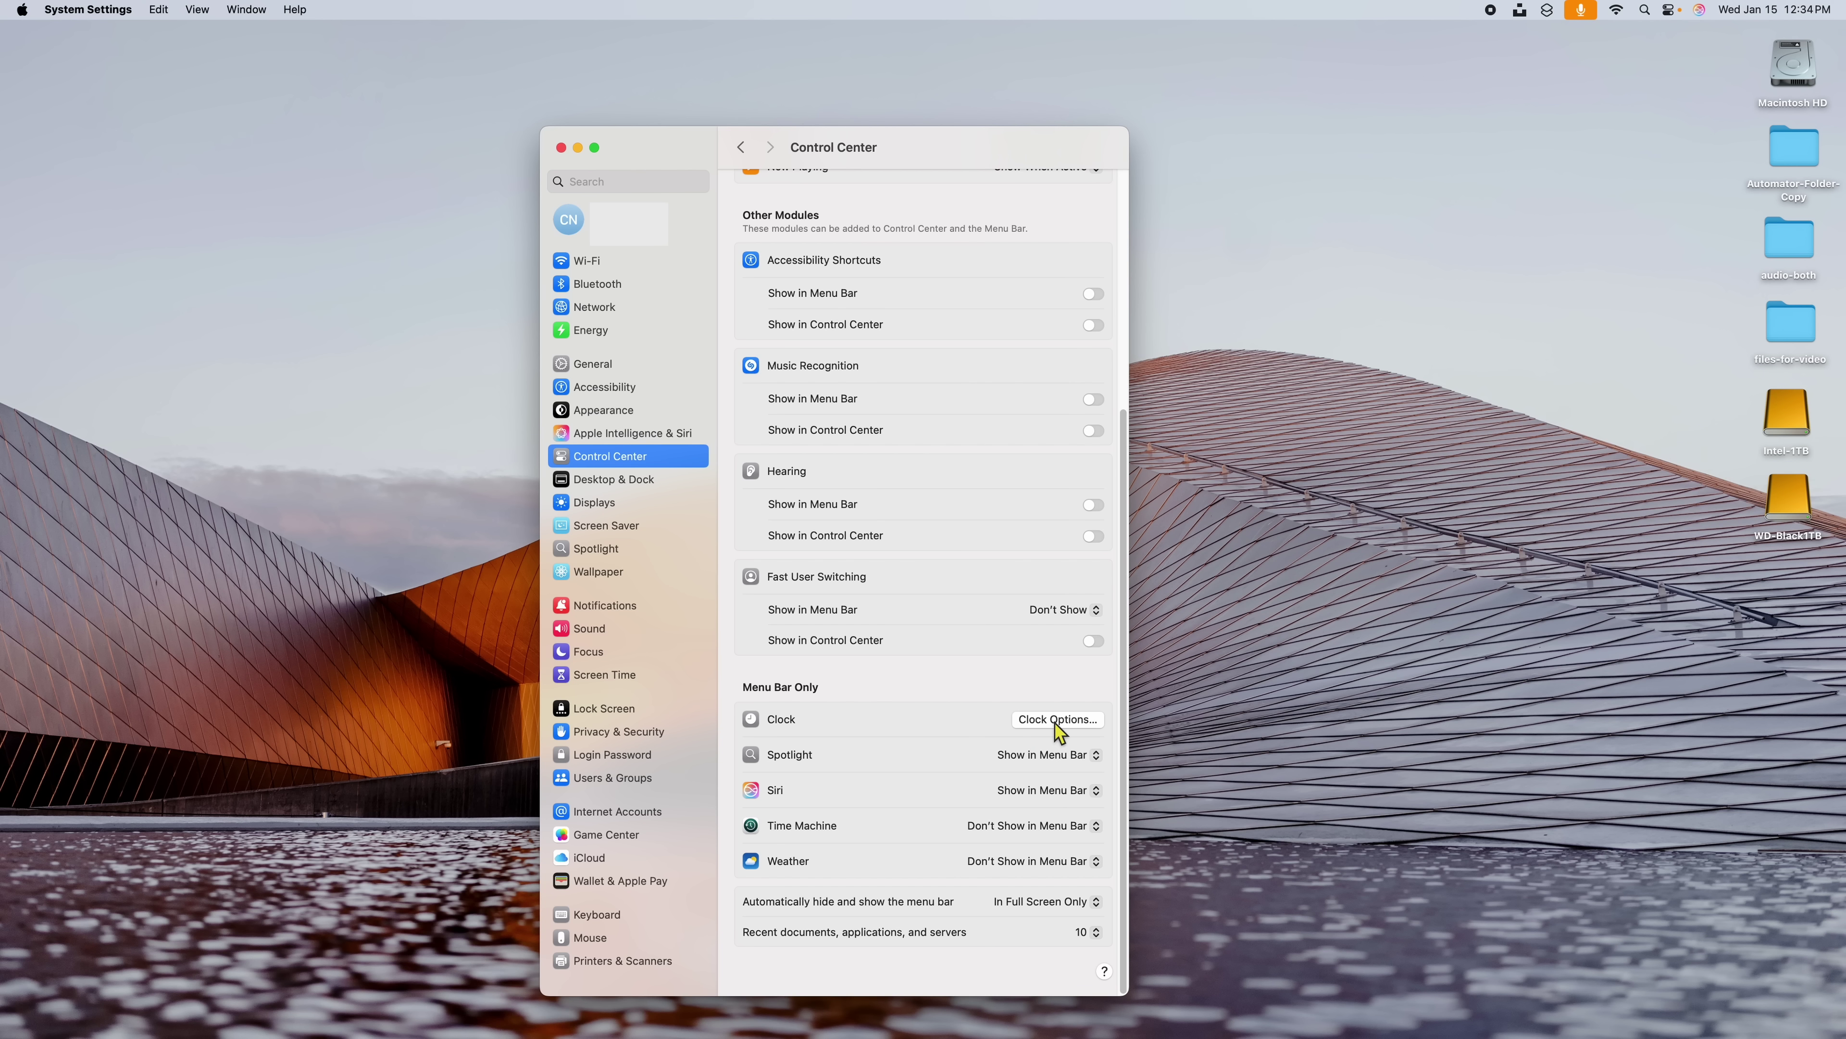
click(1057, 720)
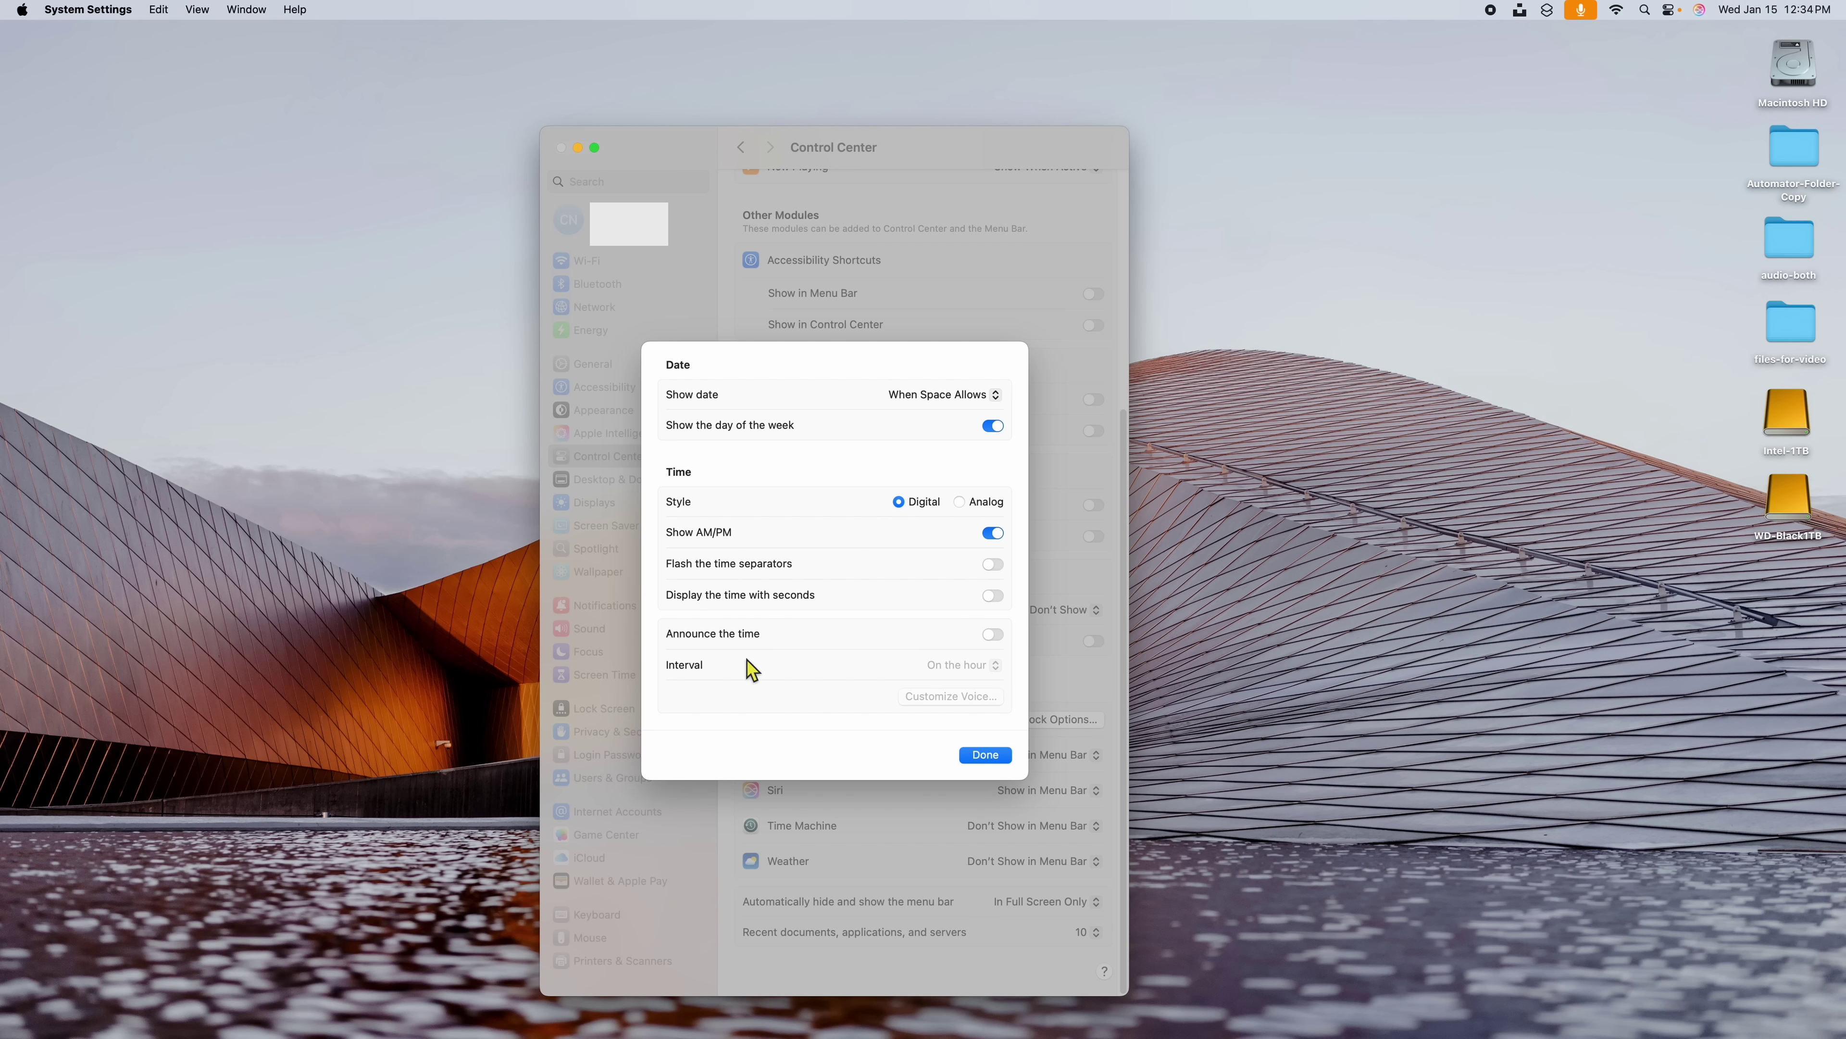
click(996, 428)
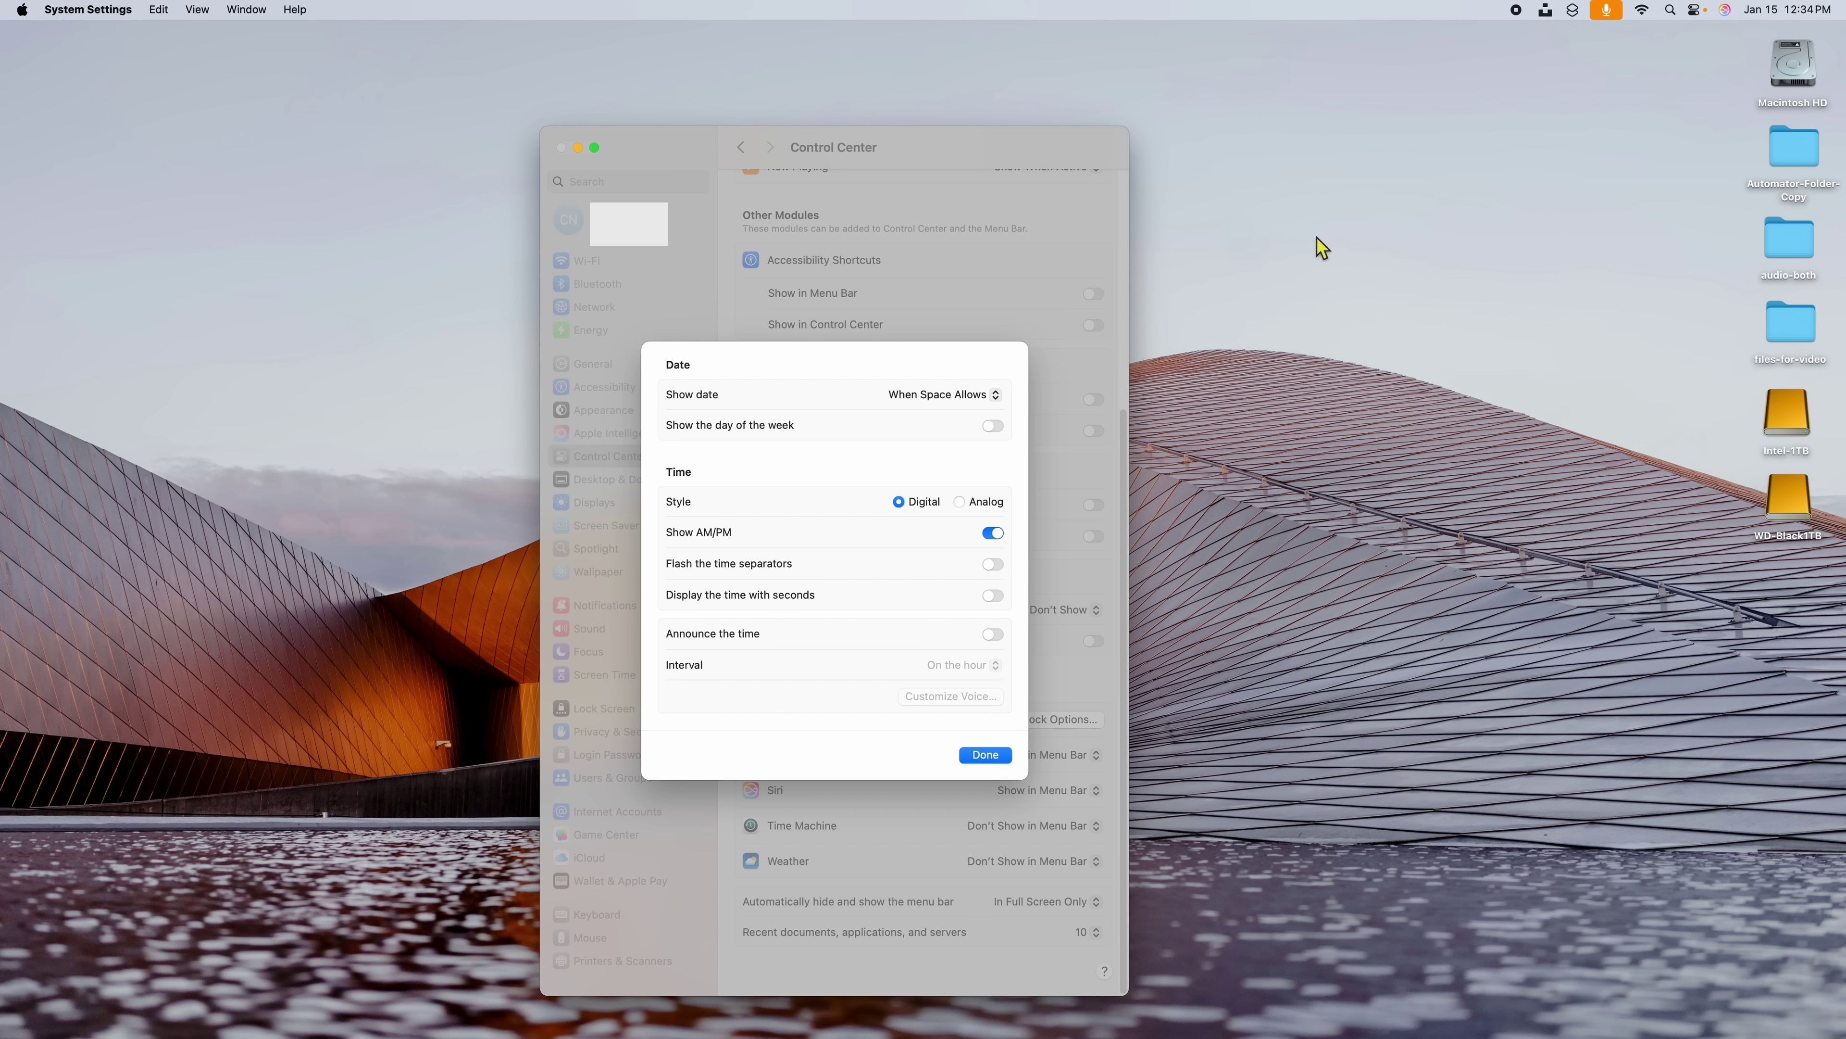
click(1001, 429)
click(1002, 428)
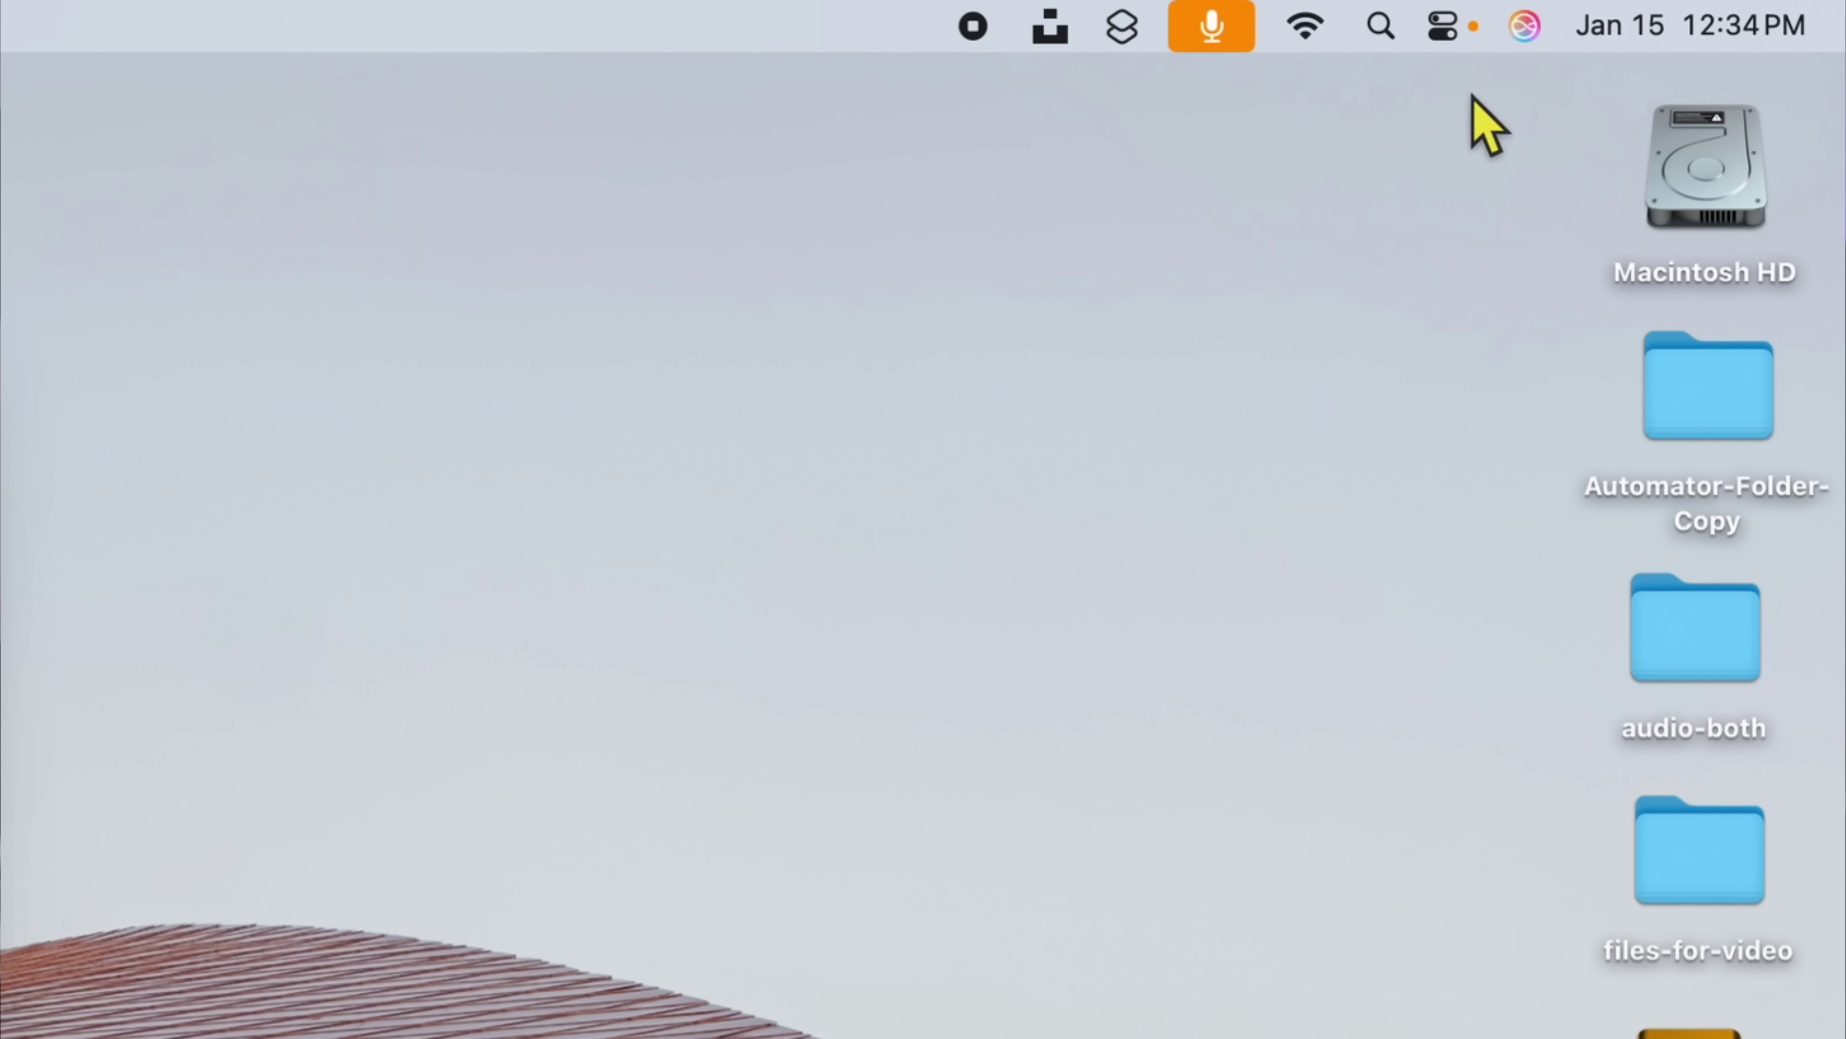